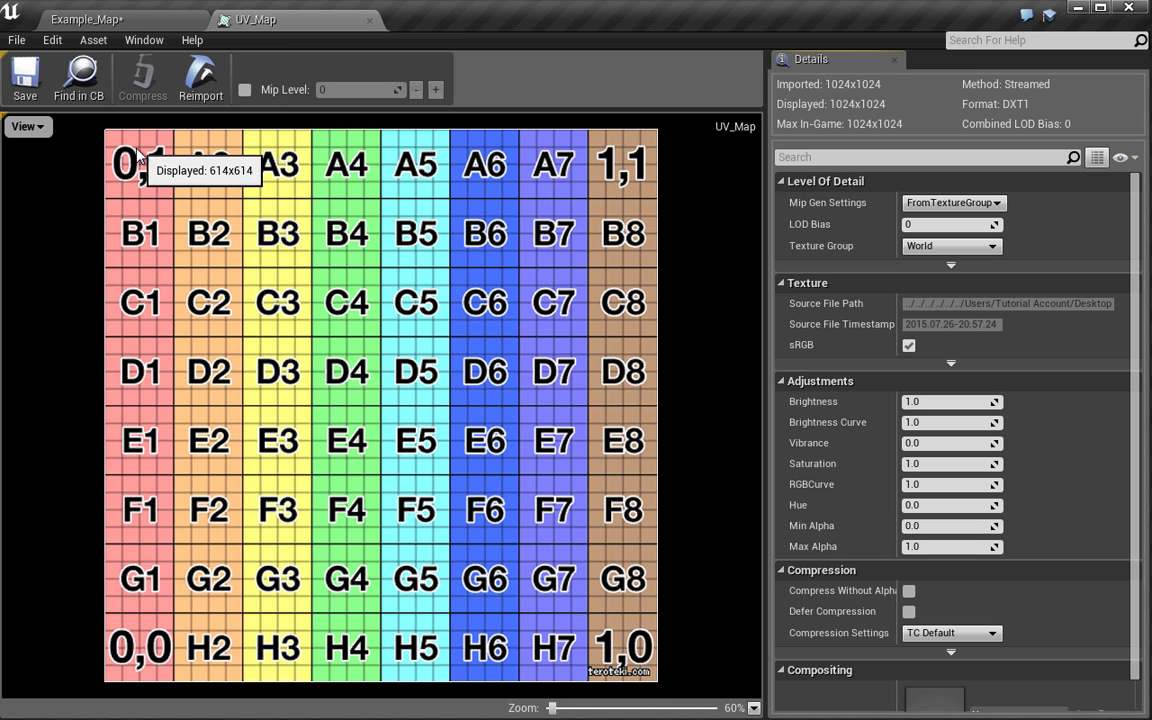
Step: Look over the UV_Map texture, then close its editor tab
{"action": "scroll", "coordinate": [137, 157], "scroll_direction": "up", "scroll_amount": 5}
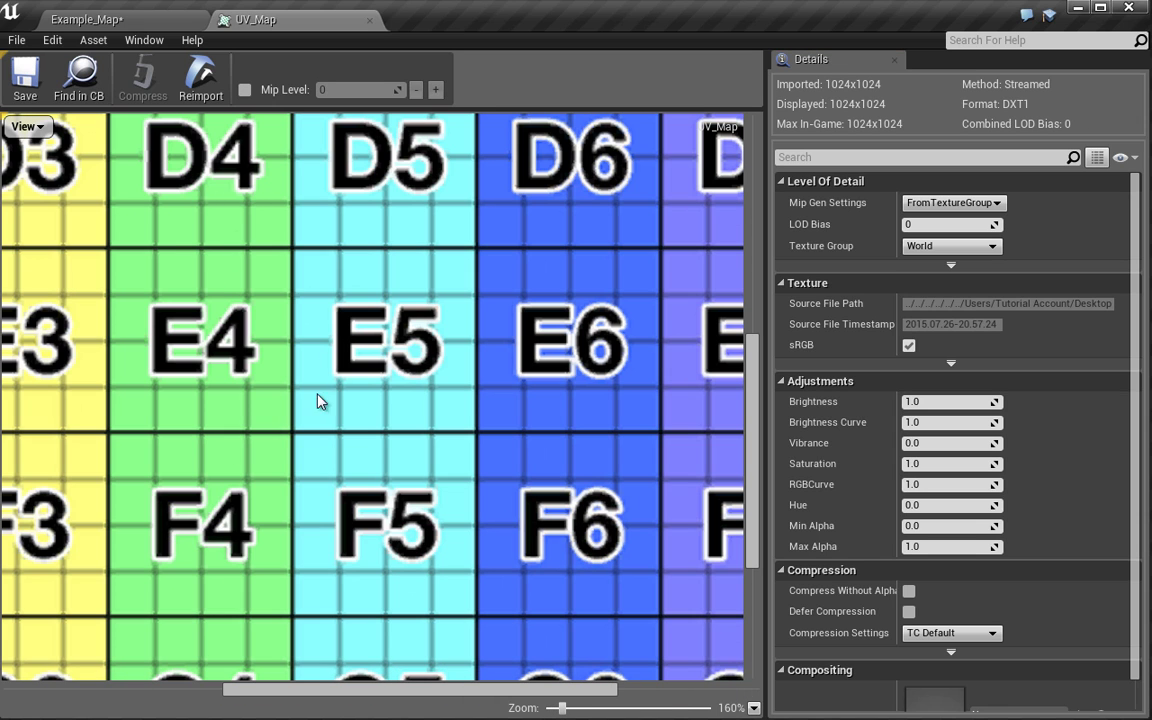
{"action": "left_click_drag", "start_coordinate": [290, 690], "coordinate": [231, 645]}
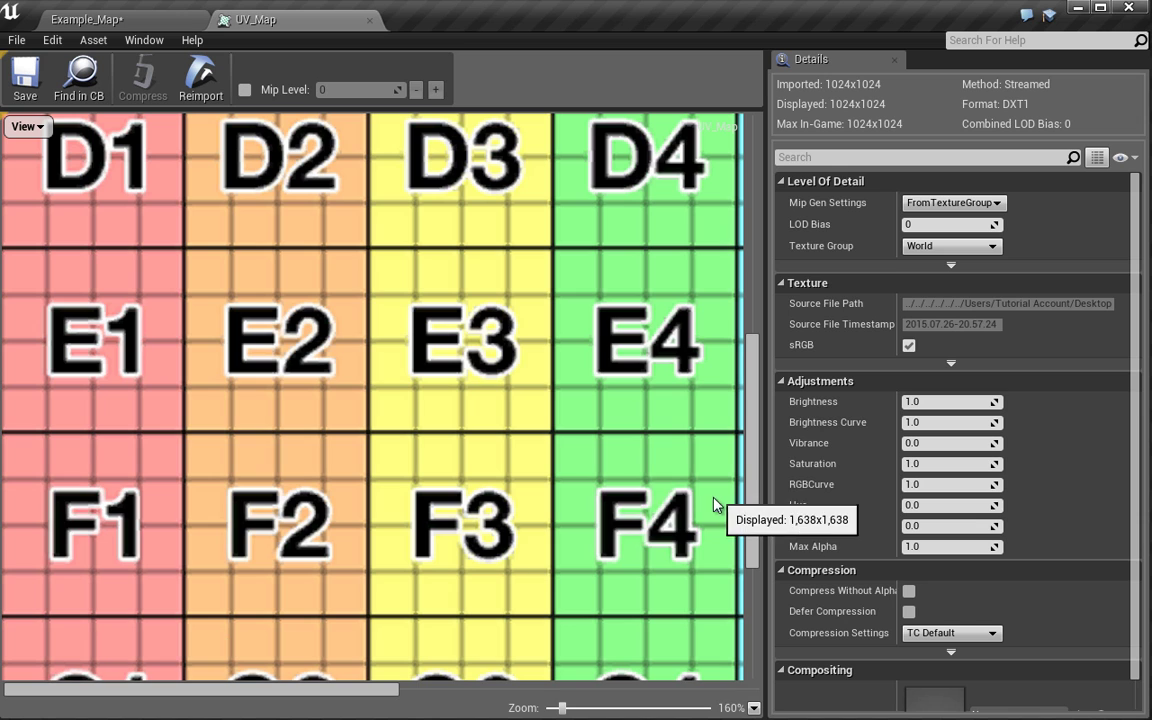
{"action": "left_click_drag", "start_coordinate": [752, 340], "coordinate": [752, 120]}
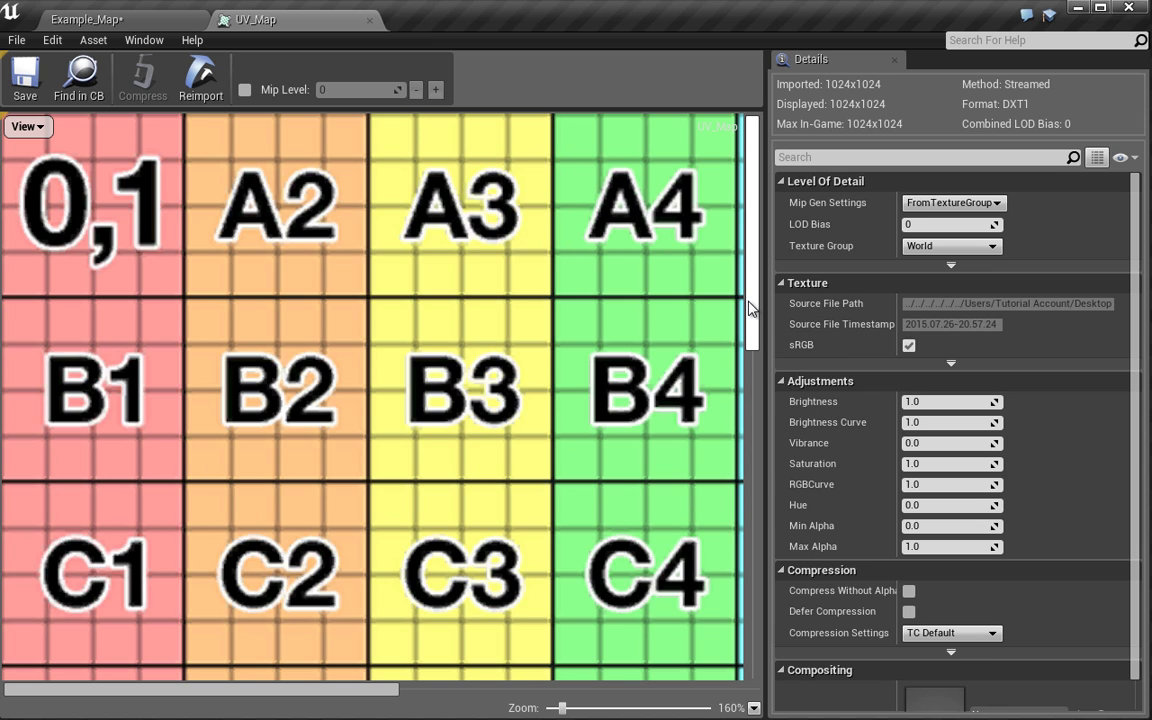
{"action": "mouse_move", "coordinate": [750, 310]}
{"action": "left_mouse_down"}
{"action": "mouse_move", "coordinate": [746, 334]}
{"action": "mouse_move", "coordinate": [755, 293]}
{"action": "left_mouse_up"}
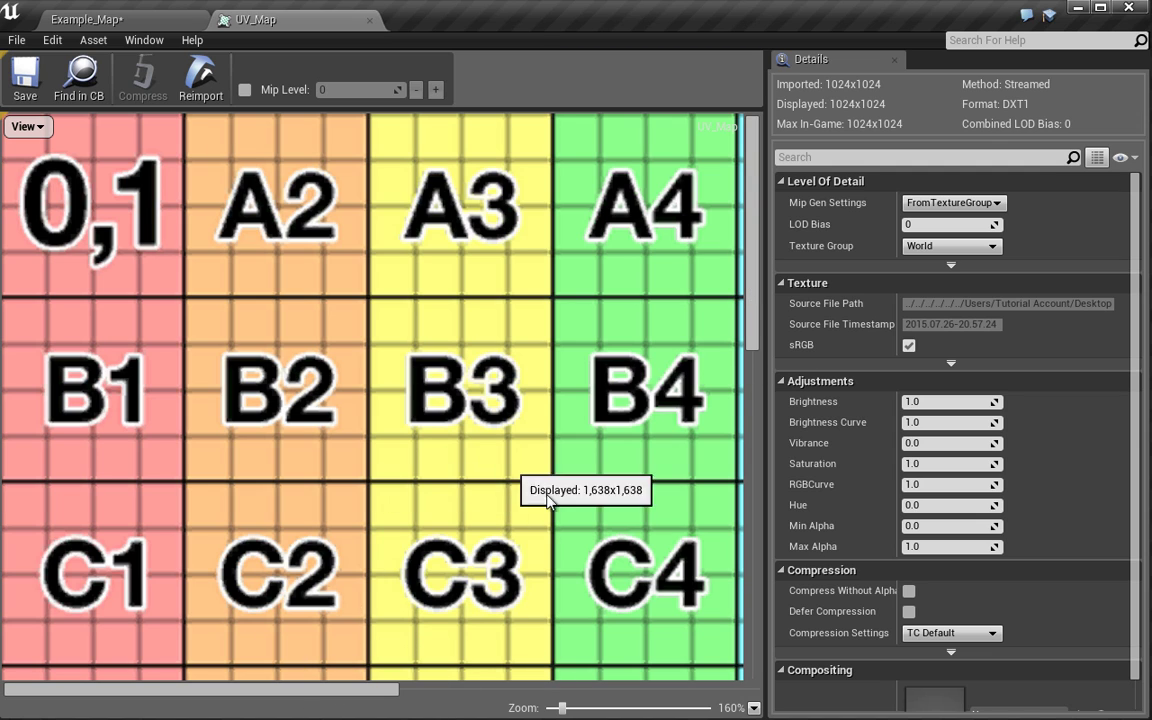
{"action": "scroll", "coordinate": [470, 415], "scroll_direction": "down", "scroll_amount": 2}
{"action": "scroll", "coordinate": [432, 388], "scroll_direction": "down", "scroll_amount": 3}
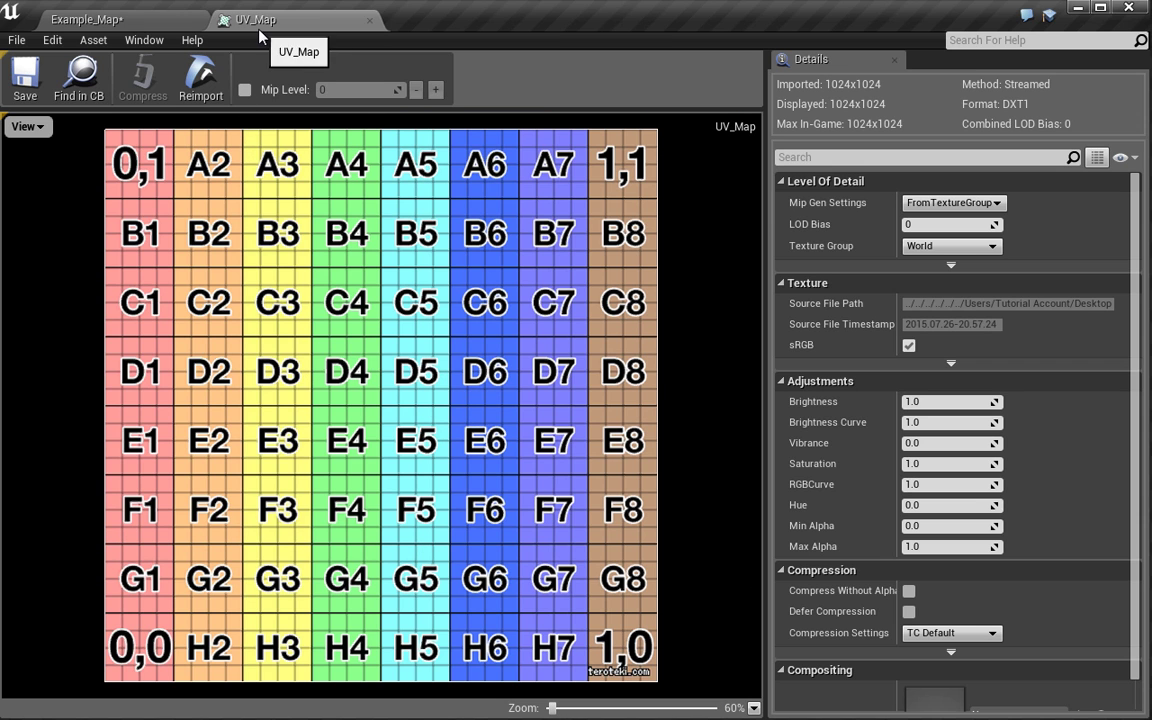
{"action": "left_click", "coordinate": [370, 21]}
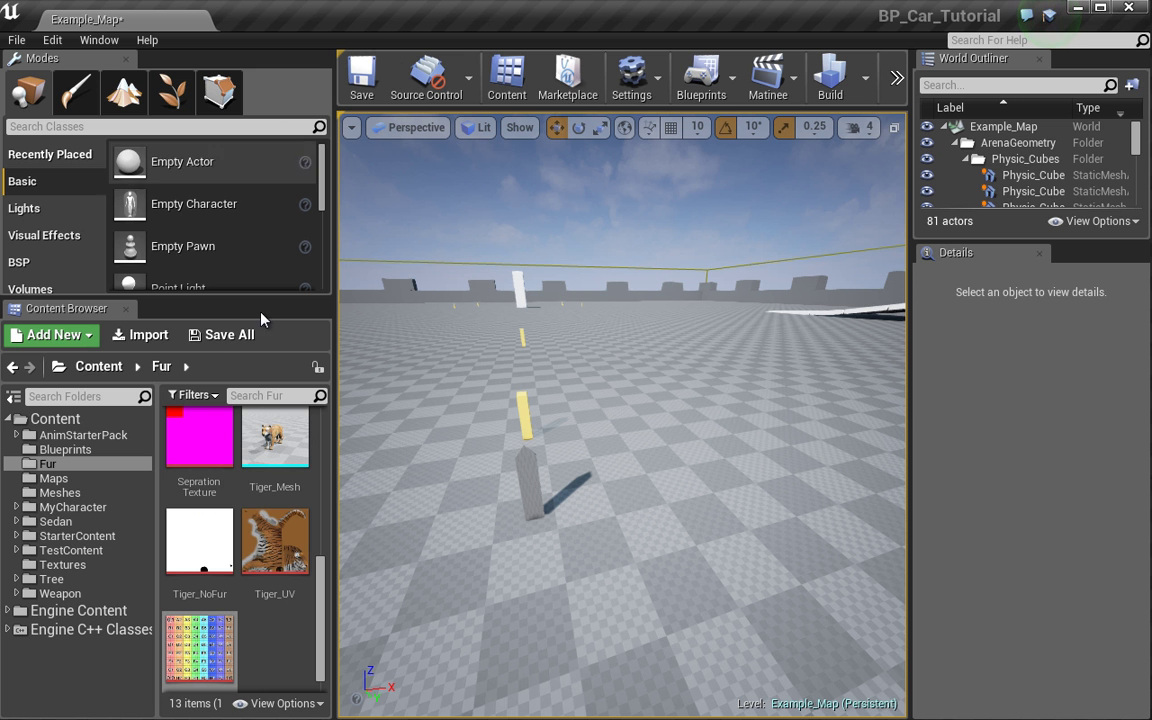
Step: Add a new Fur material named M_TextureSamples, then open M_TextureSample in the material editor
{"action": "left_click", "coordinate": [68, 337]}
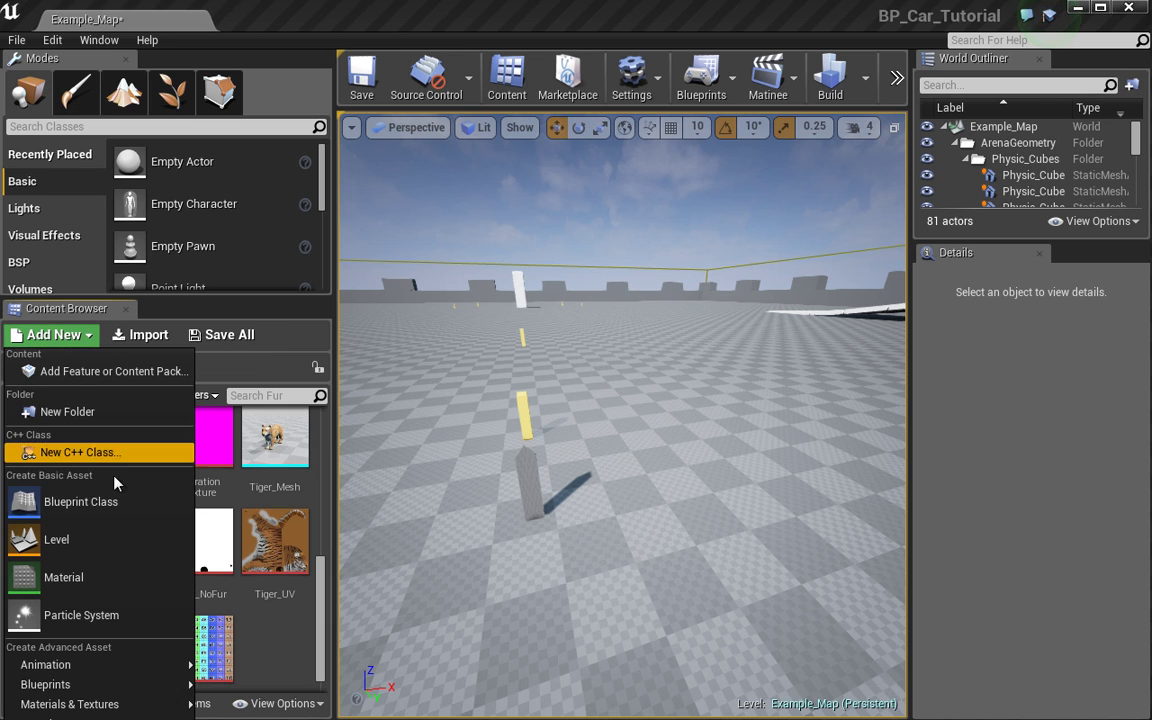
{"action": "left_click", "coordinate": [118, 582]}
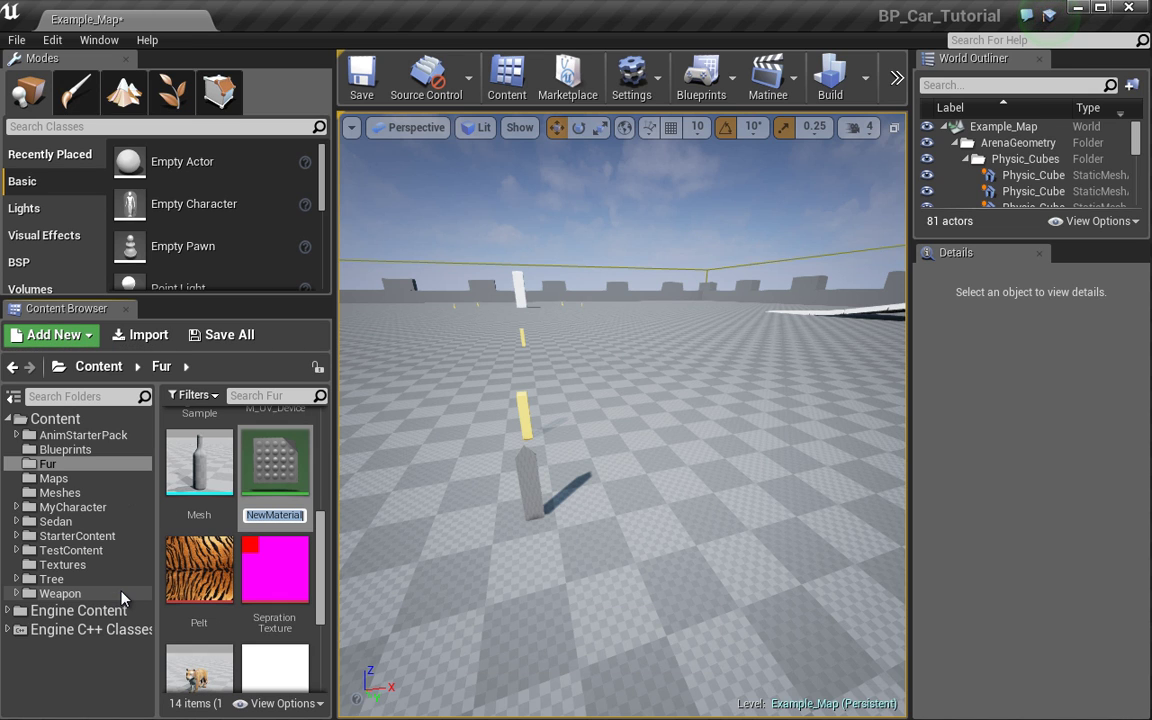
{"action": "type", "text": "M_"}
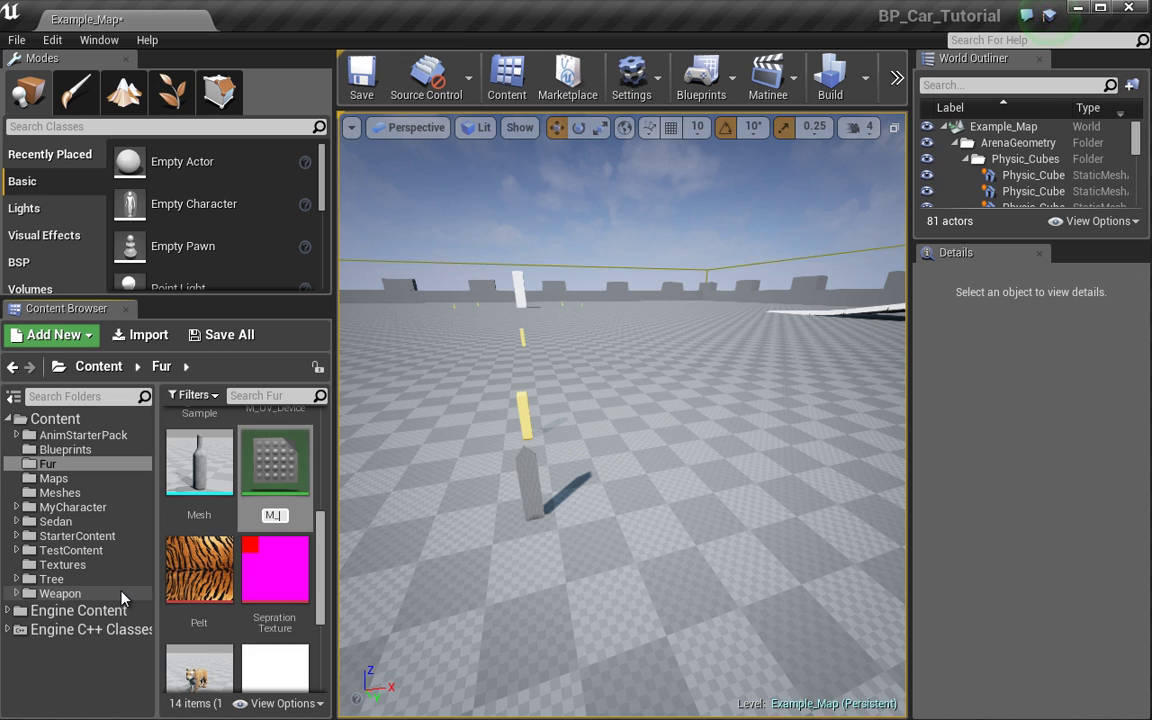
{"action": "type", "text": "TextureSa"}
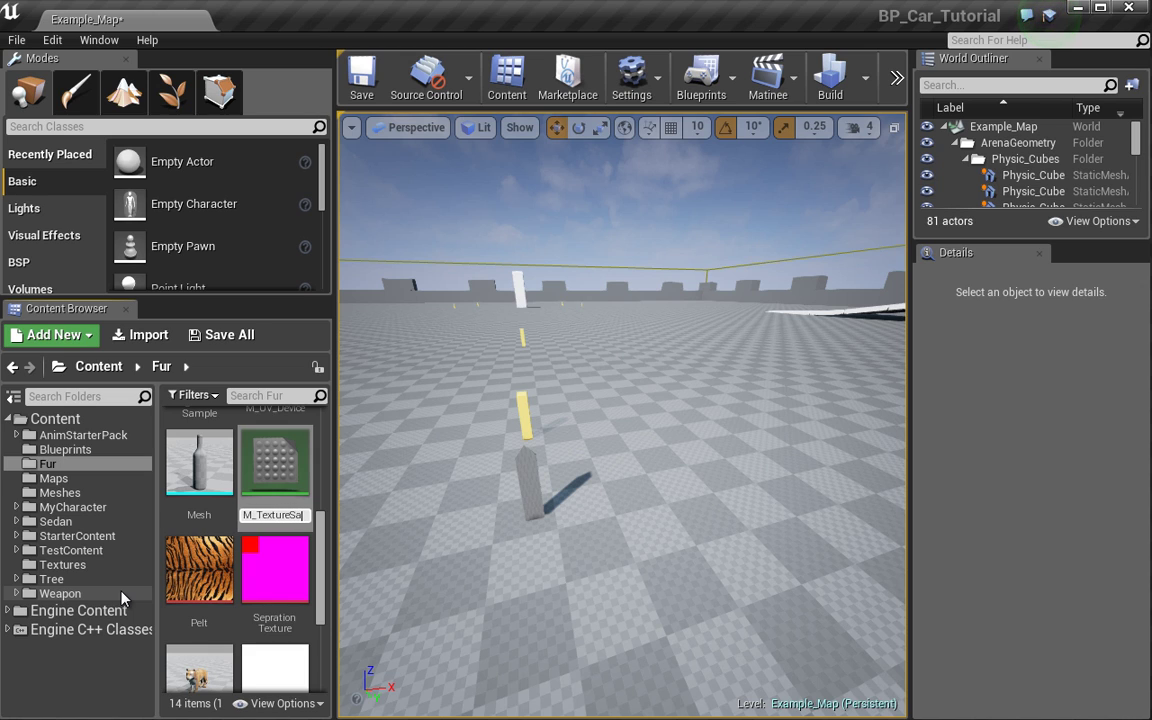
{"action": "type", "text": "mple"}
{"action": "key", "text": "Return"}
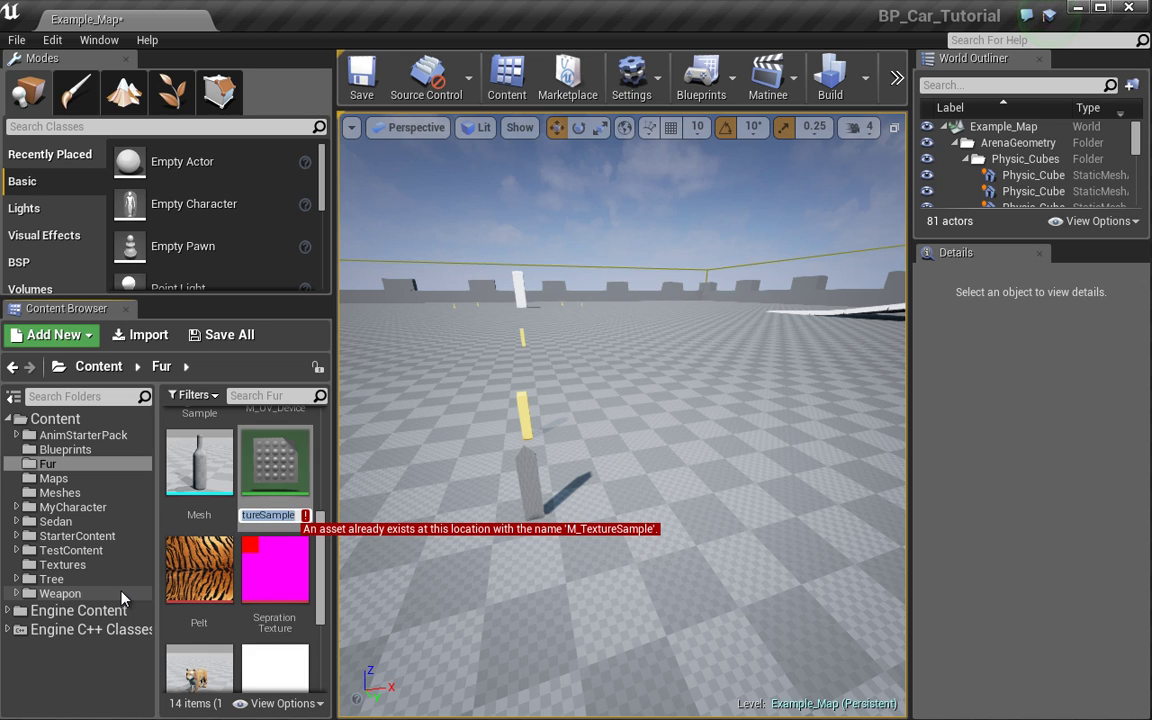
{"action": "key", "text": "End"}
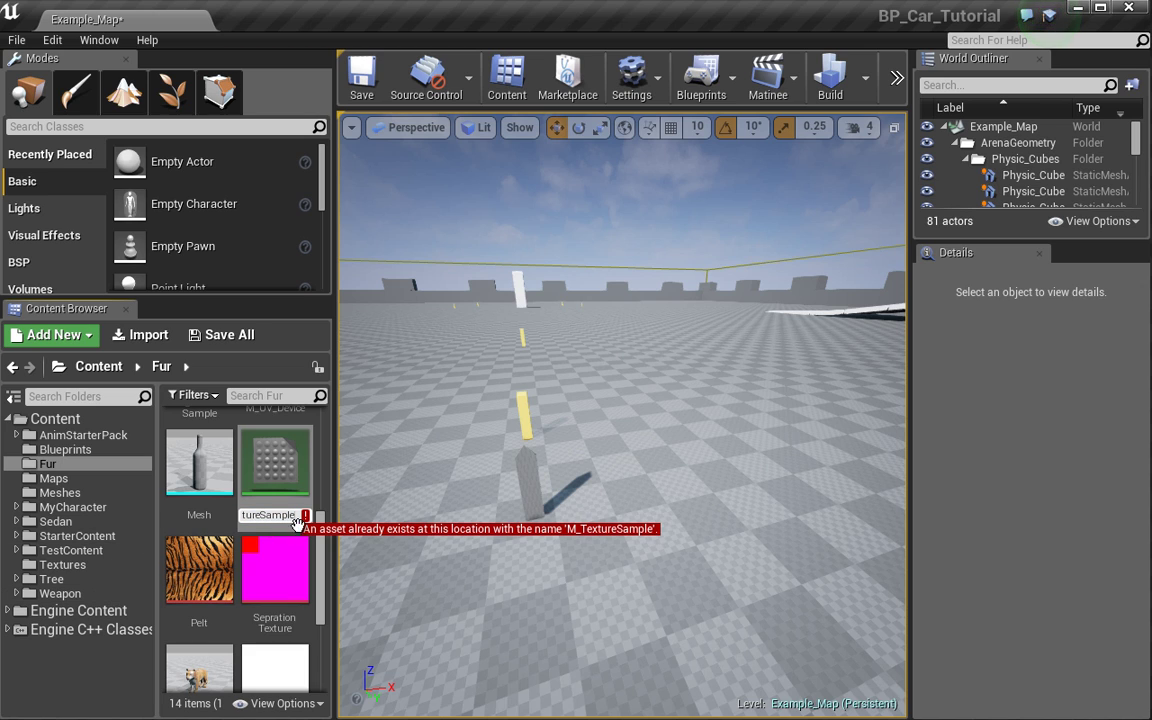
{"action": "type", "text": "s"}
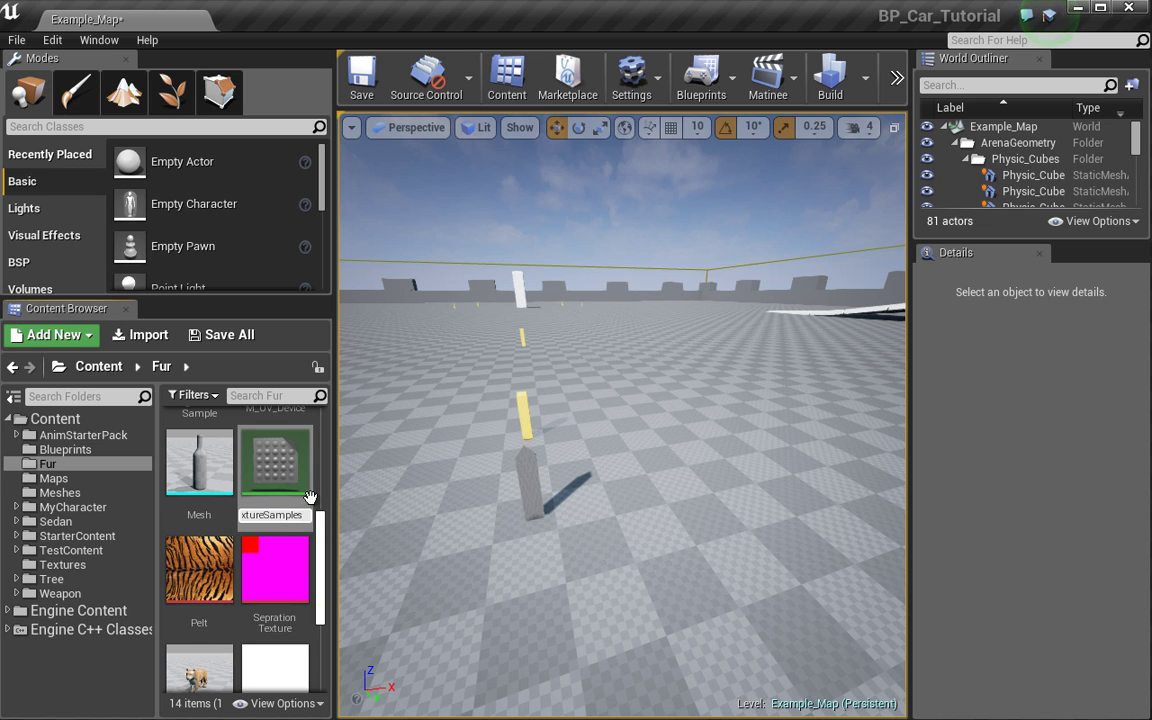
{"action": "key", "text": "Return"}
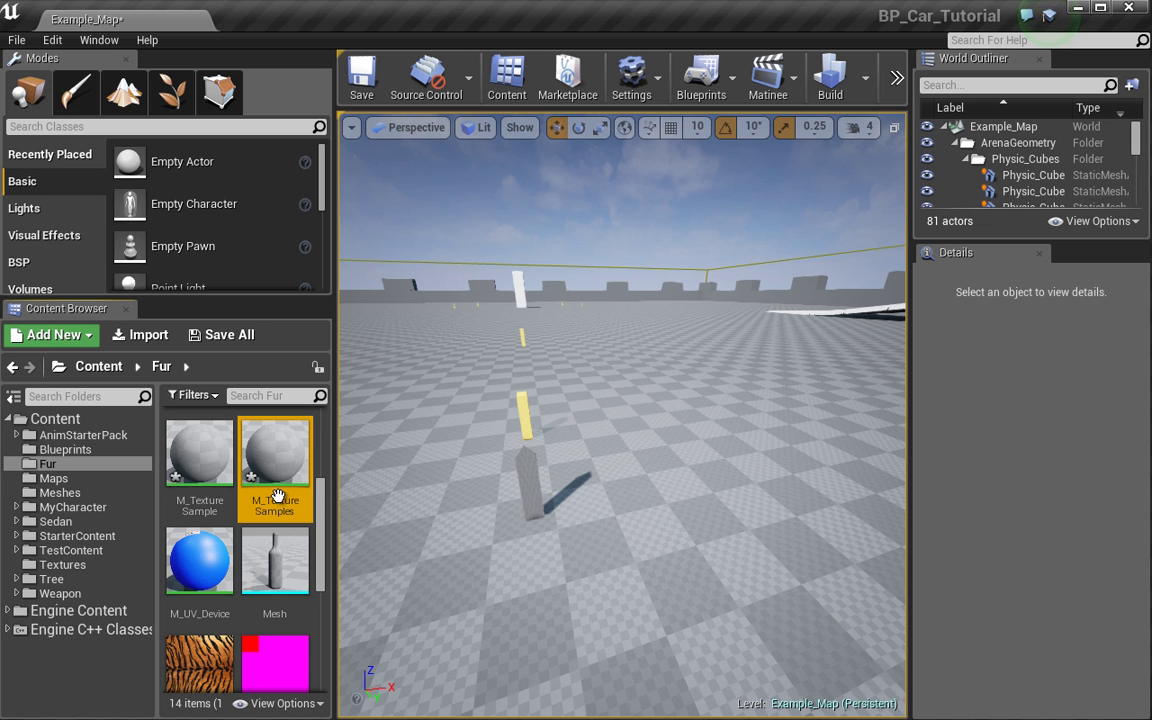
{"action": "double_click", "coordinate": [195, 475]}
Step: Float the material editor window and delete the duplicate M_TextureSamples material
{"action": "left_click_drag", "start_coordinate": [444, 222], "coordinate": [495, 279]}
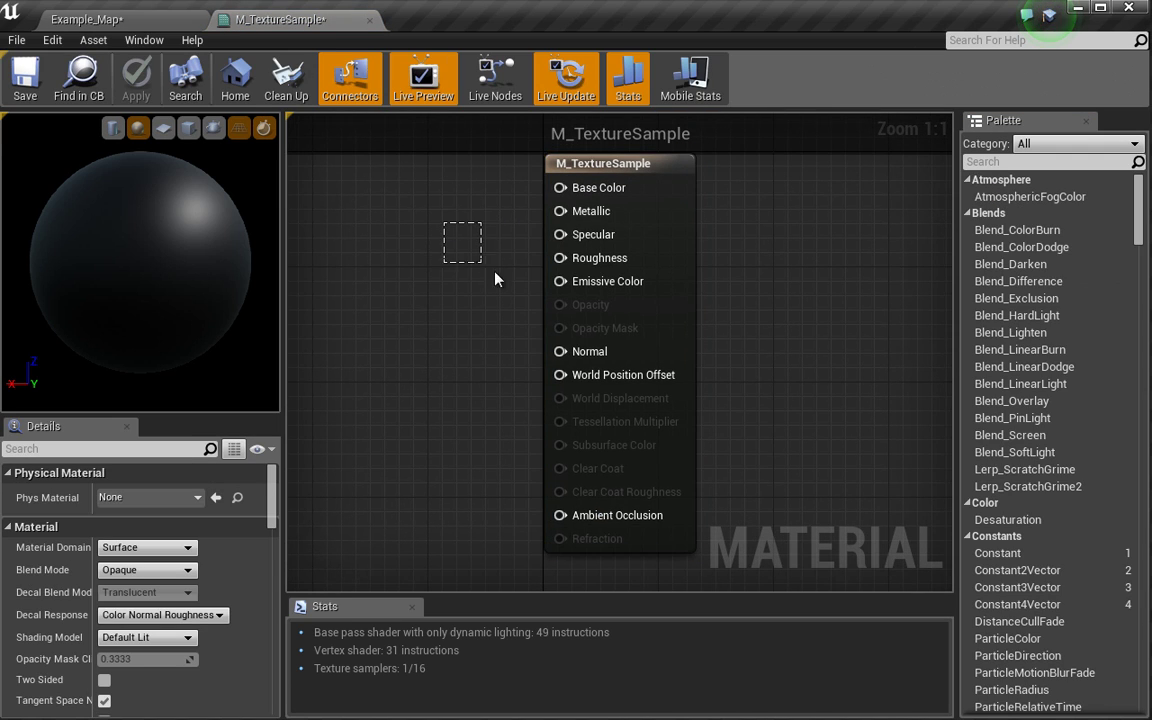
{"action": "right_click_drag", "start_coordinate": [385, 246], "coordinate": [488, 329]}
{"action": "scroll", "coordinate": [590, 380], "scroll_direction": "down", "scroll_amount": 4}
{"action": "left_click_drag", "start_coordinate": [283, 17], "coordinate": [552, 118]}
{"action": "key", "text": "Delete"}
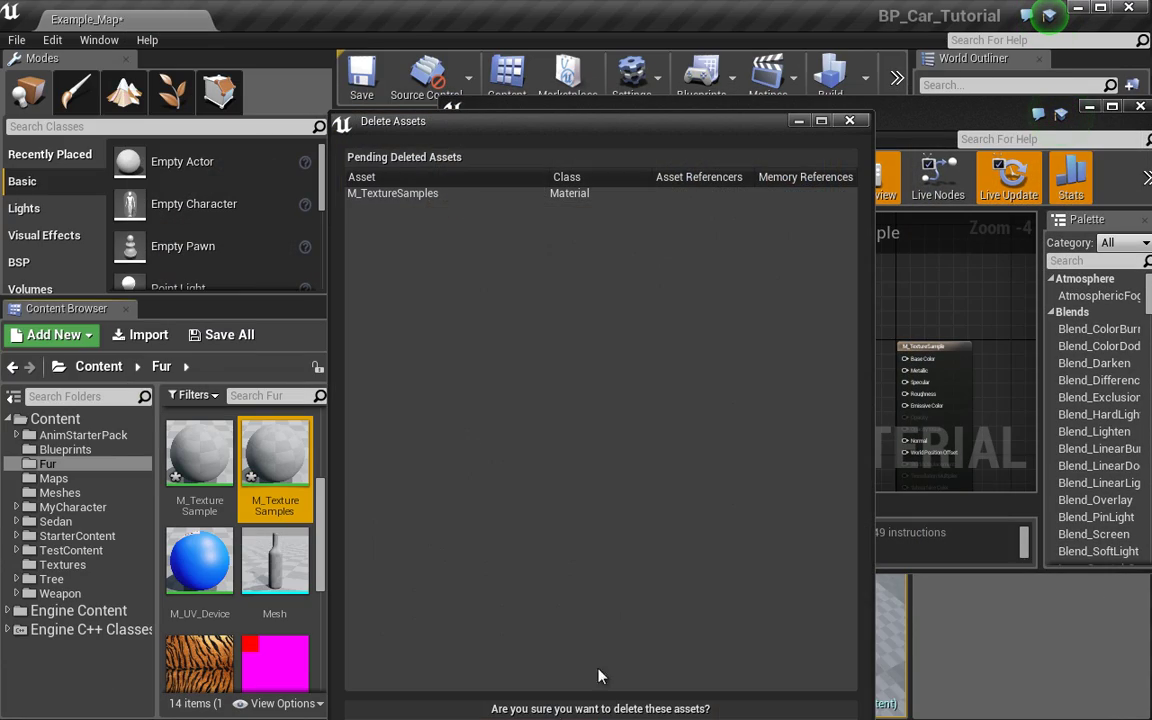
{"action": "key", "text": "Return"}
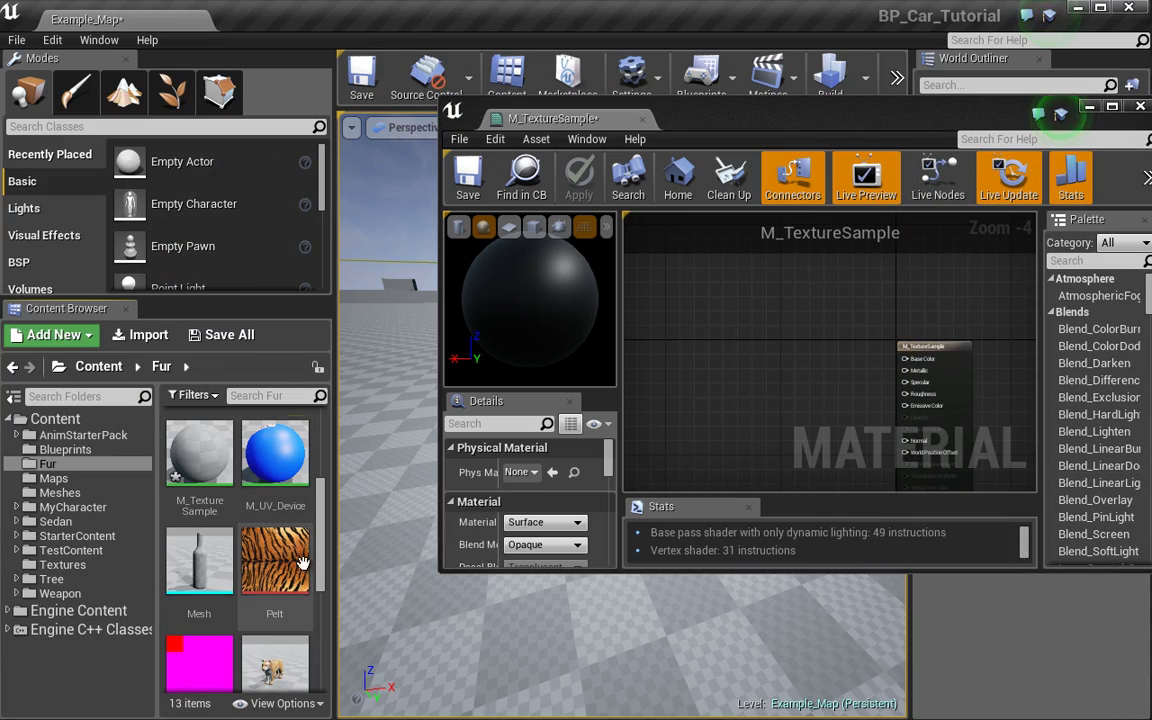
Step: Drag UV_Map into the M_TextureSample graph as a Texture Sample node and re-dock the editor
{"action": "scroll", "coordinate": [296, 505], "scroll_direction": "down", "scroll_amount": 4}
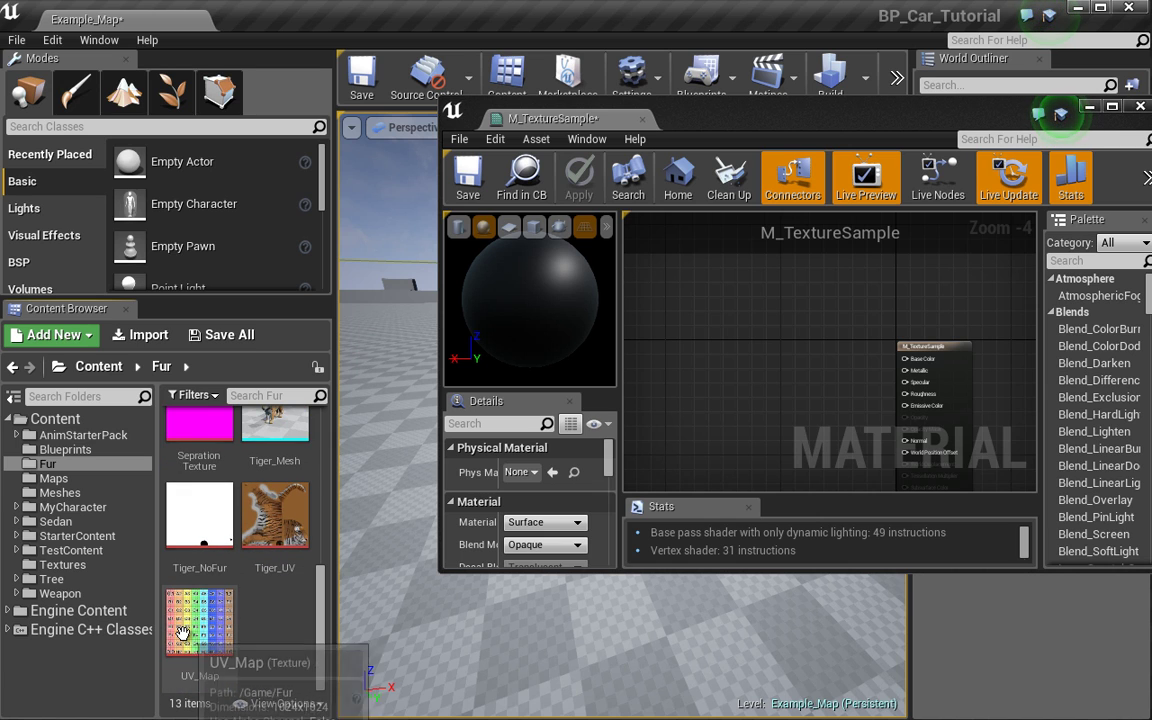
{"action": "double_click", "coordinate": [200, 622]}
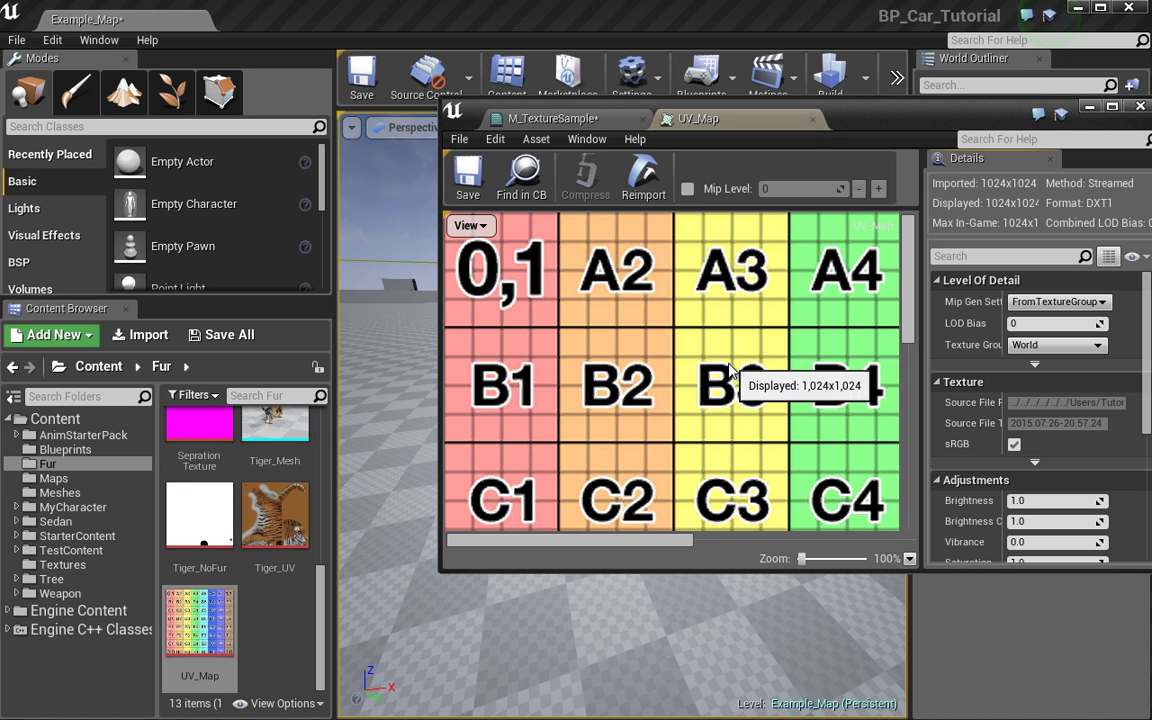
{"action": "left_click", "coordinate": [812, 121]}
{"action": "left_click_drag", "start_coordinate": [200, 620], "coordinate": [762, 362]}
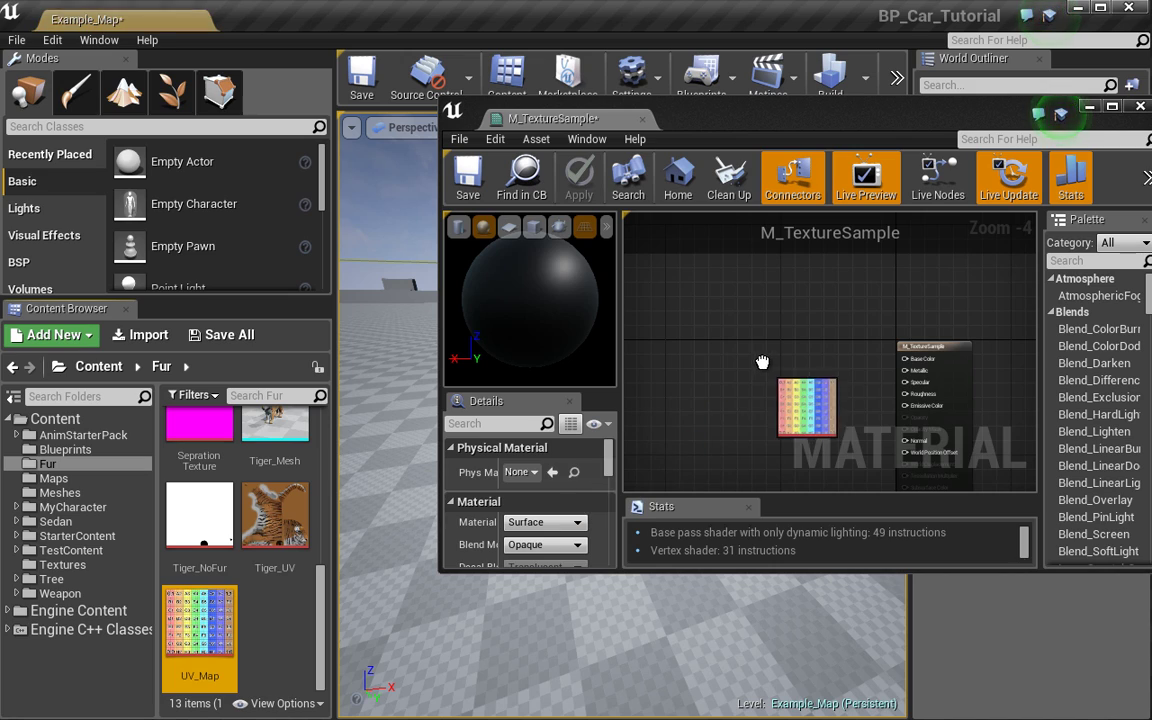
{"action": "left_click_drag", "start_coordinate": [706, 116], "coordinate": [521, 112]}
{"action": "left_click", "coordinate": [322, 22]}
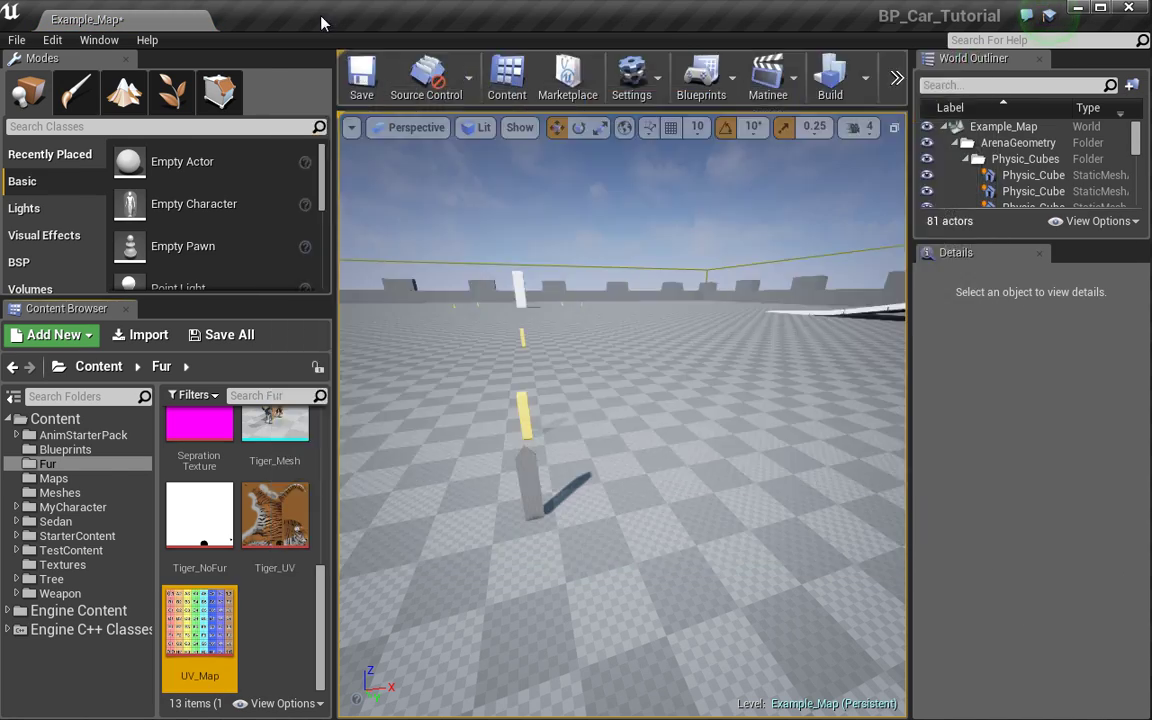
{"action": "scroll", "coordinate": [442, 411], "scroll_direction": "up", "scroll_amount": 2}
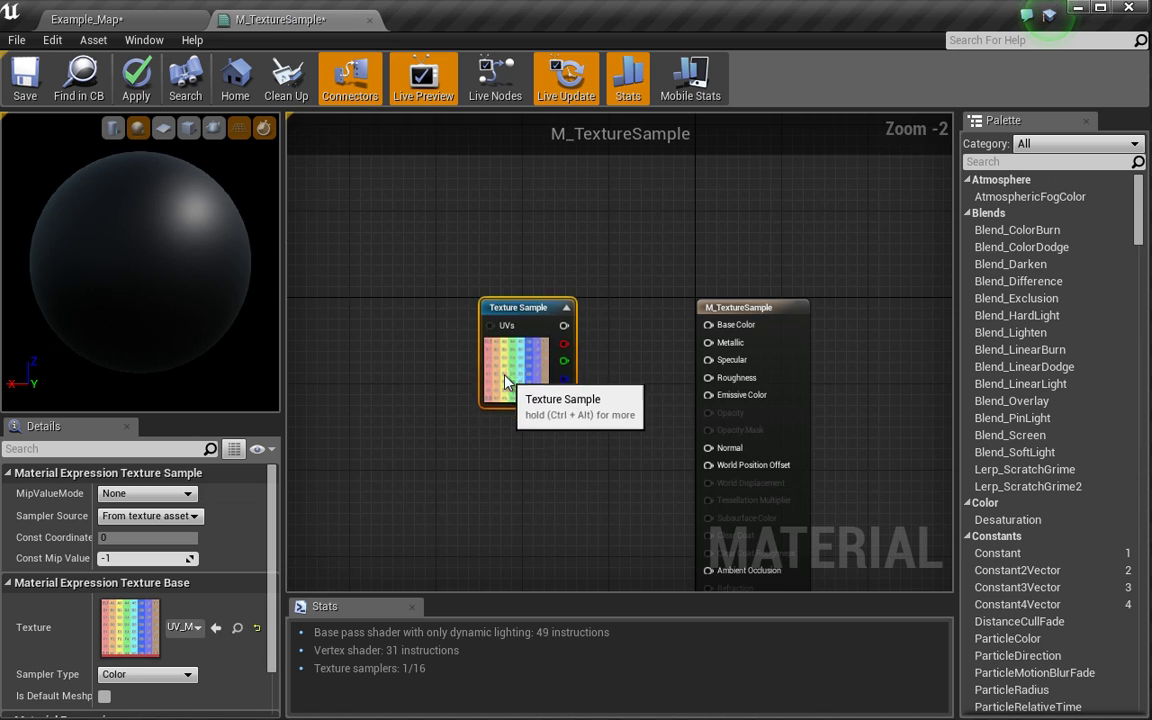
Step: Wire UV_Map's RGB into Base Color, preview on a plane, and add a TexCoord node
{"action": "left_click_drag", "start_coordinate": [505, 382], "coordinate": [494, 372]}
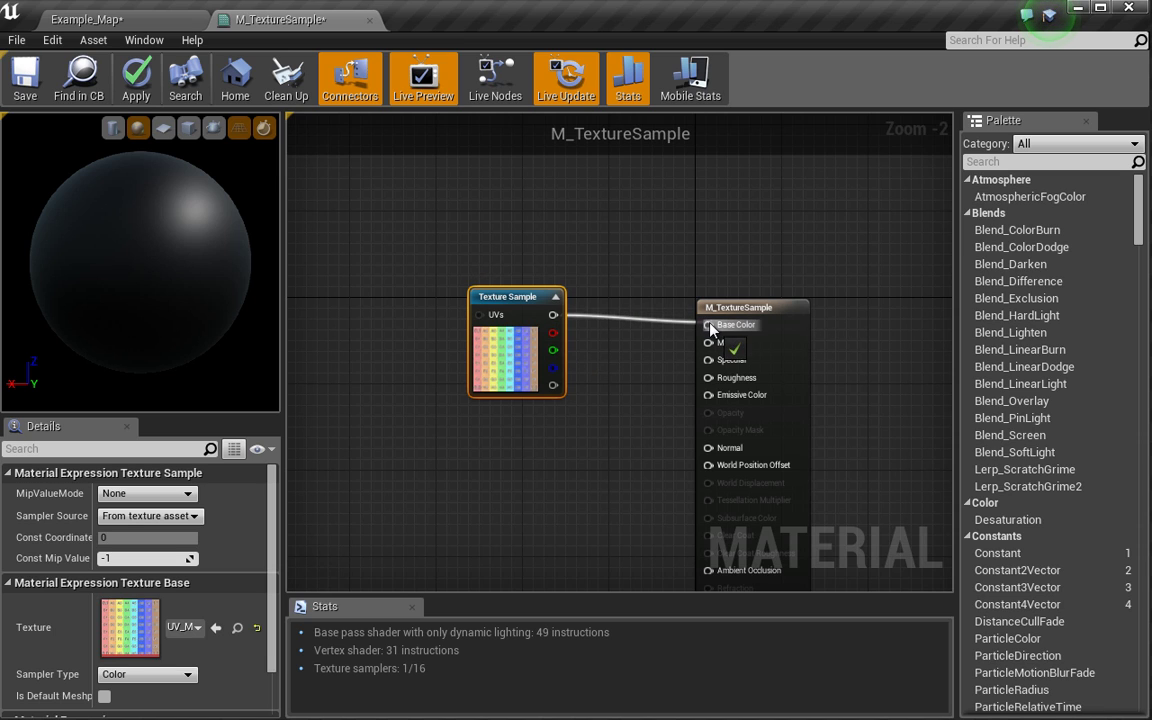
{"action": "left_click_drag", "start_coordinate": [710, 330], "coordinate": [709, 325]}
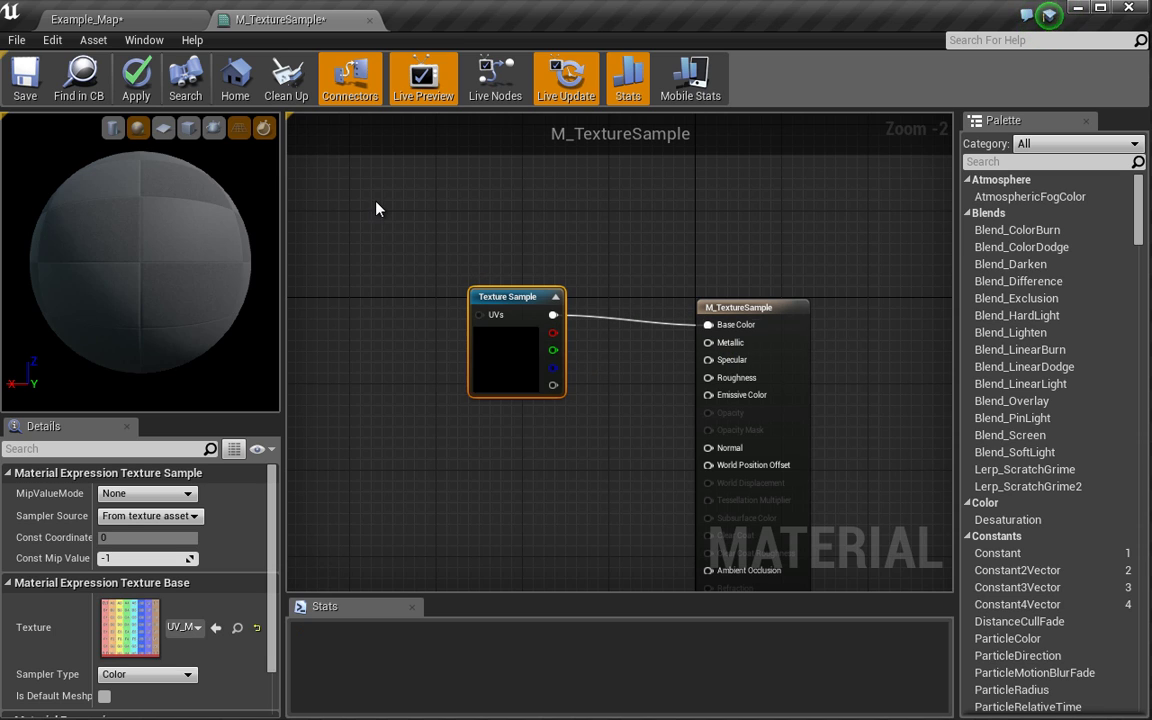
{"action": "left_click", "coordinate": [168, 131]}
{"action": "left_click_drag", "start_coordinate": [94, 232], "coordinate": [40, 200]}
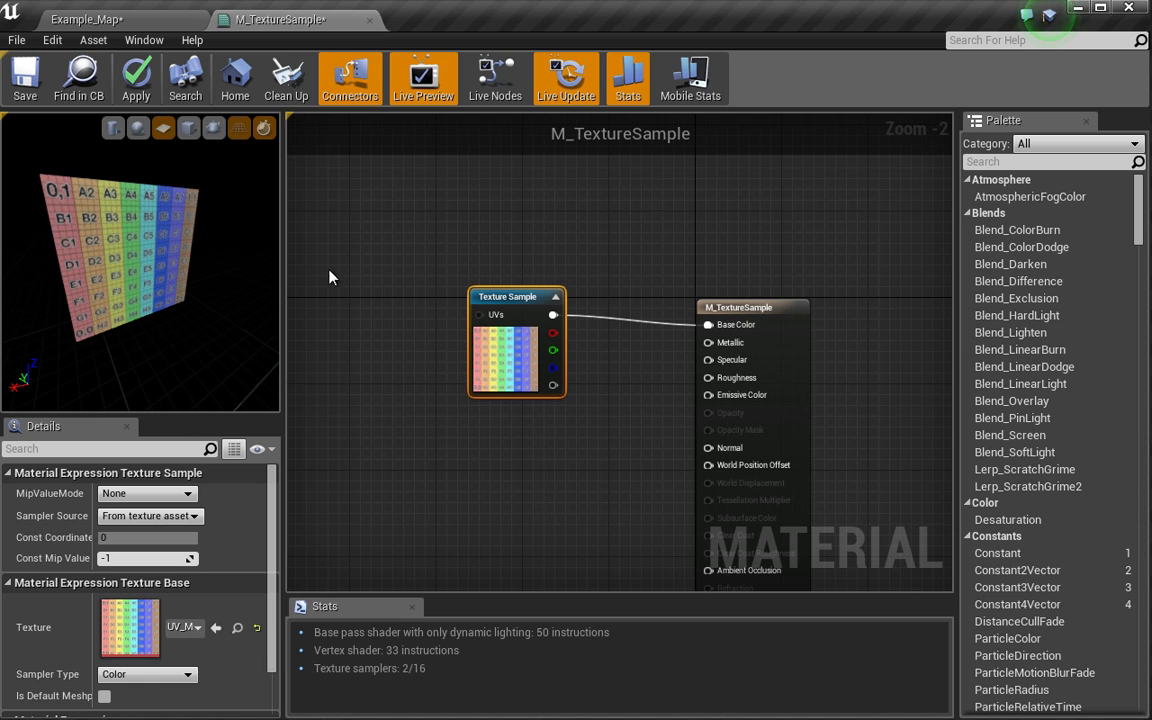
{"action": "left_click", "coordinate": [386, 327]}
{"action": "right_click_drag", "start_coordinate": [386, 327], "coordinate": [476, 372]}
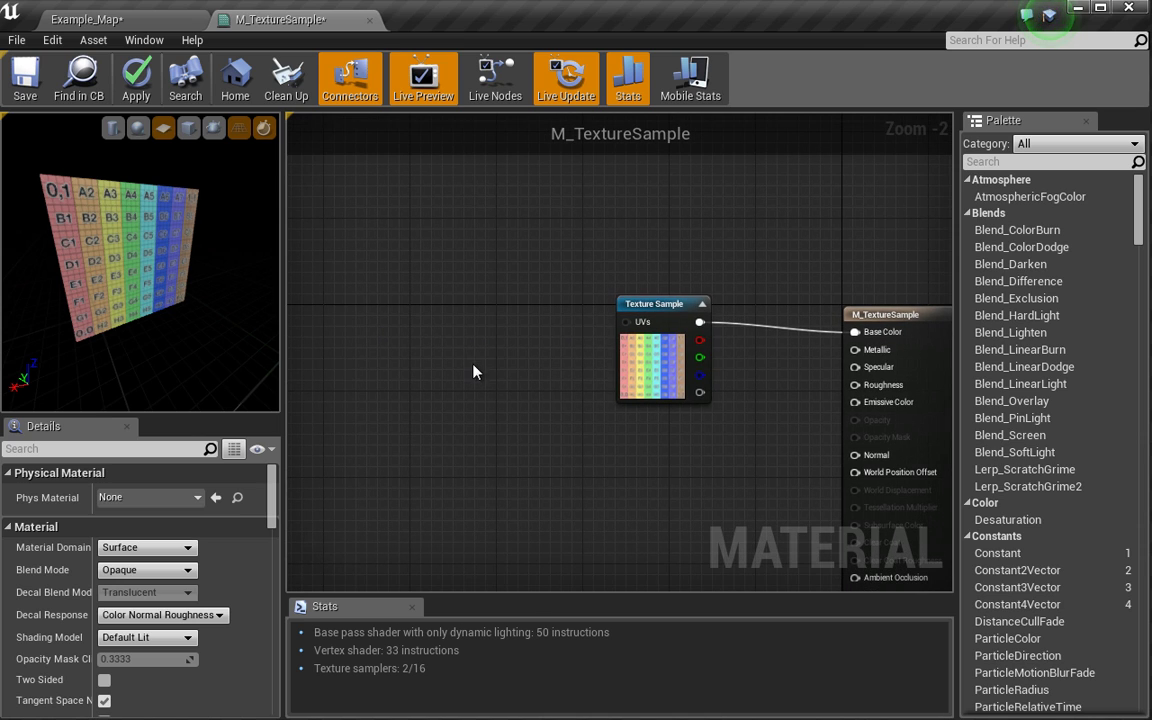
{"action": "left_click", "coordinate": [430, 320]}
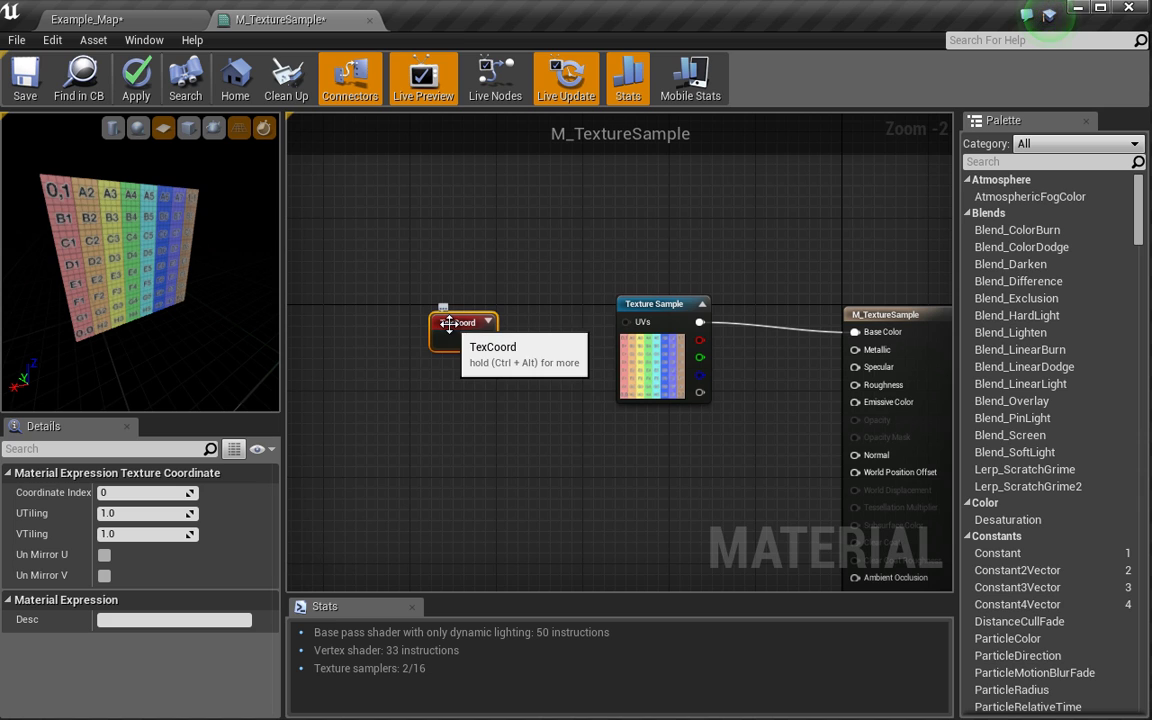
Step: Connect the TexCoord output to the Texture Sample's UVs input
{"action": "right_click", "coordinate": [520, 278]}
{"action": "scroll", "coordinate": [489, 268], "scroll_direction": "up", "scroll_amount": 2}
{"action": "left_click", "coordinate": [489, 268]}
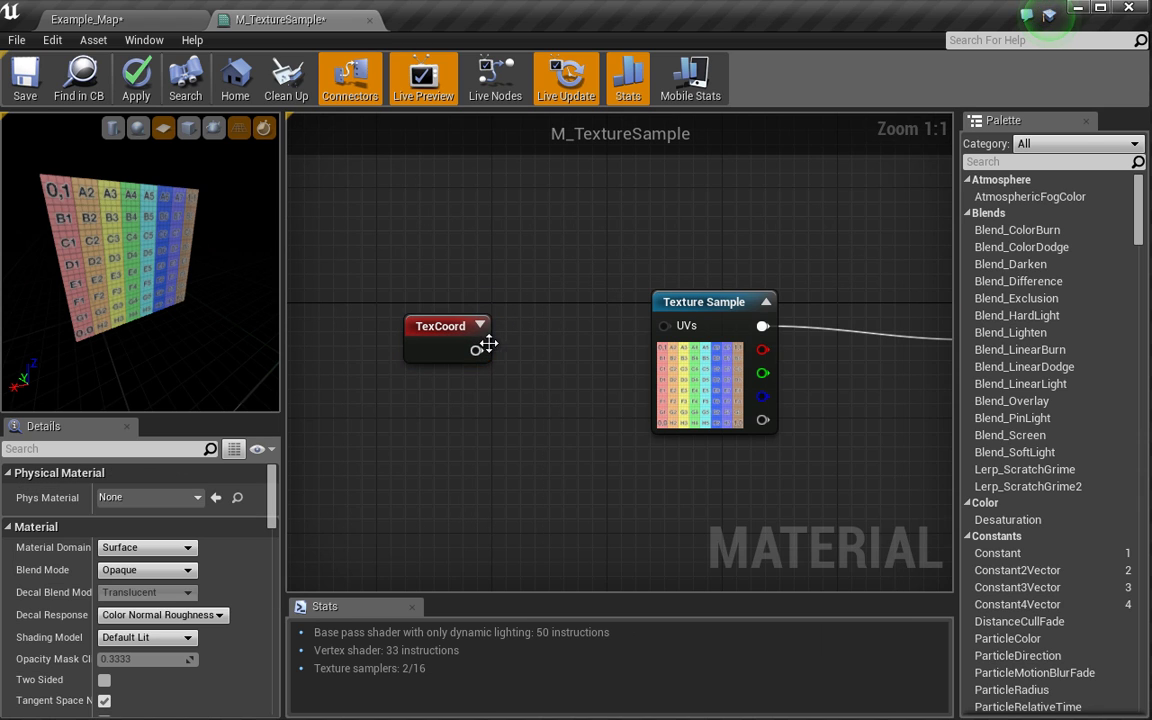
{"action": "left_click_drag", "start_coordinate": [478, 349], "coordinate": [664, 326]}
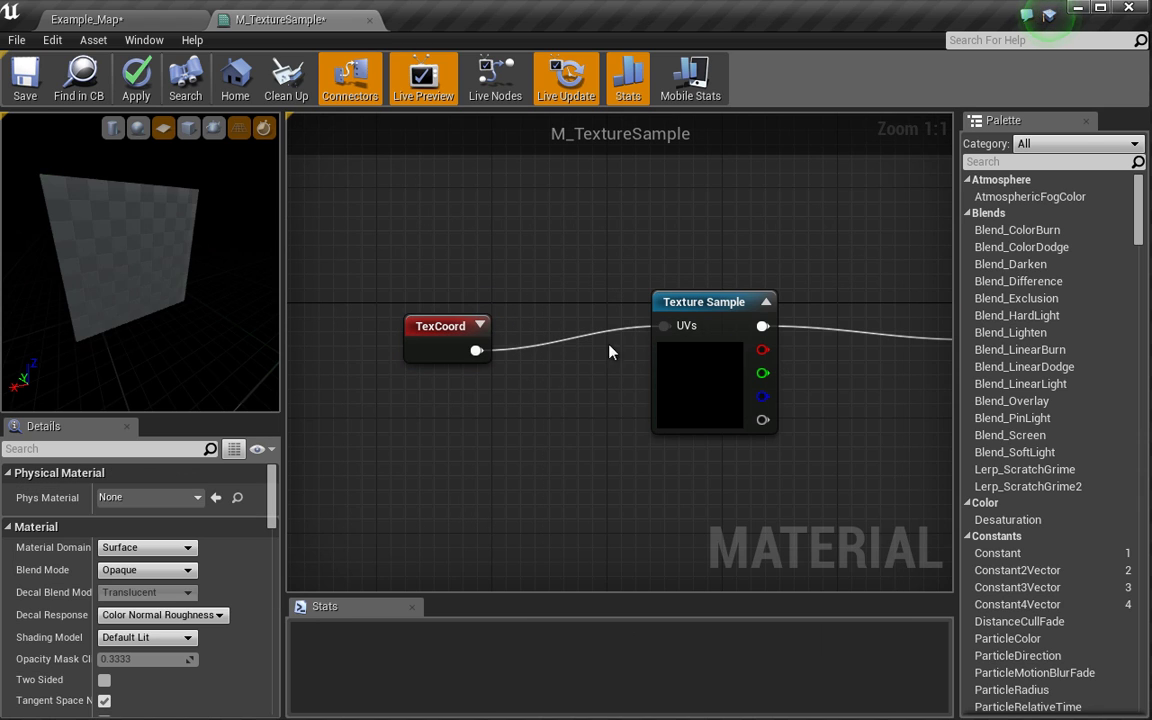
Step: Set TexCoord UTiling and VTiling to 0.125 and check the plane preview
{"action": "left_click", "coordinate": [442, 330]}
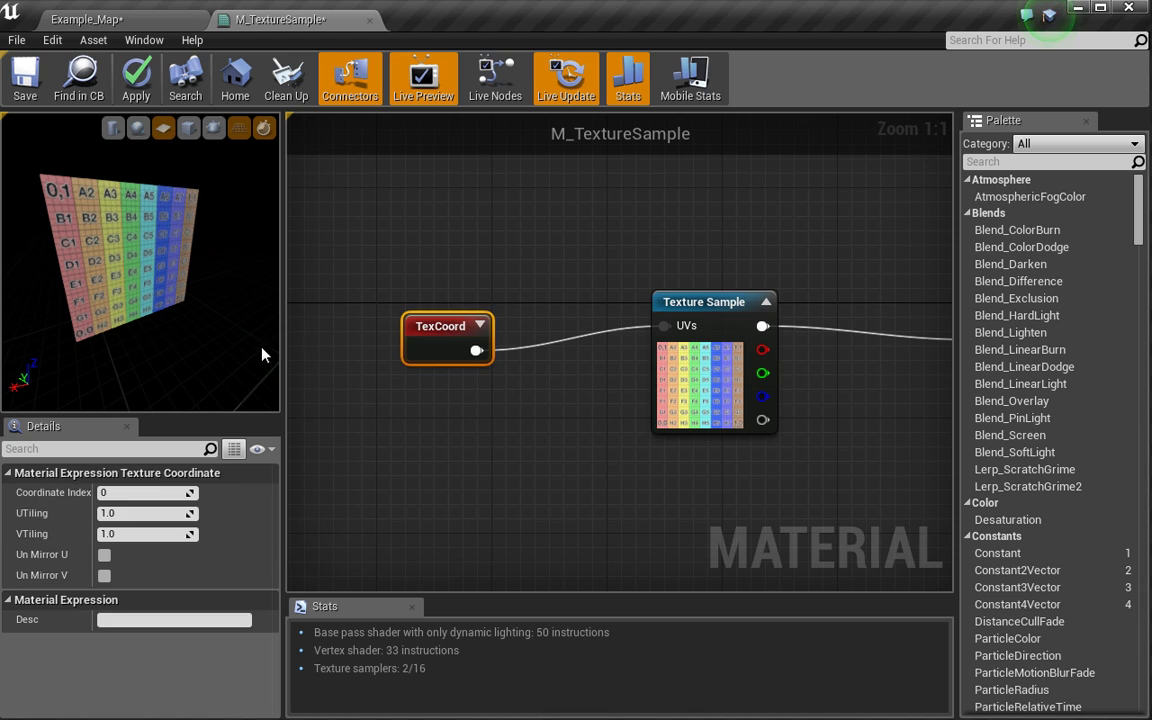
{"action": "left_click", "coordinate": [136, 512]}
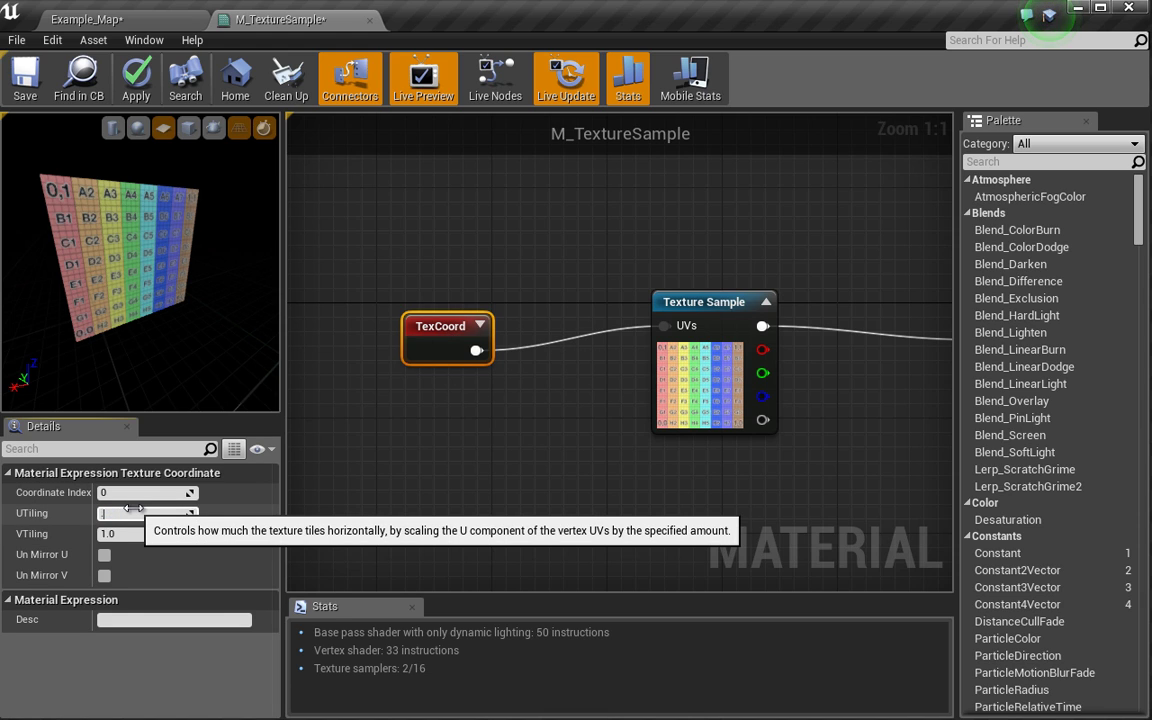
{"action": "type", "text": ".125"}
{"action": "key", "text": "Tab"}
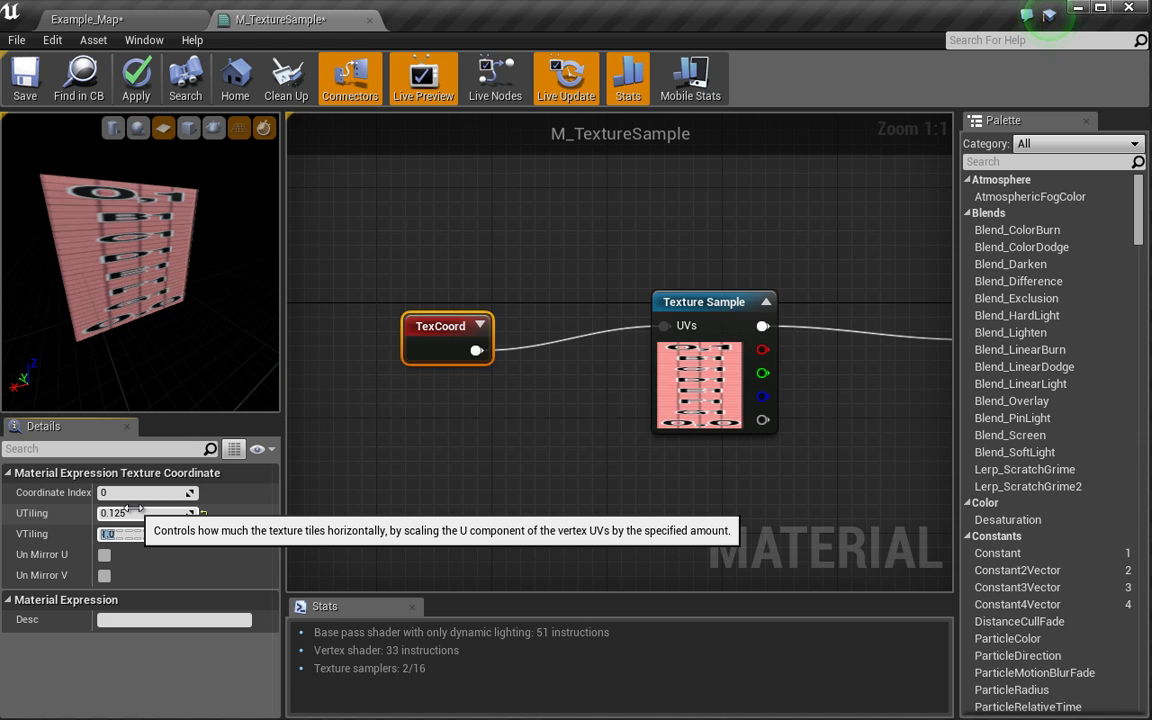
{"action": "type", "text": ".125"}
{"action": "key", "text": "Return"}
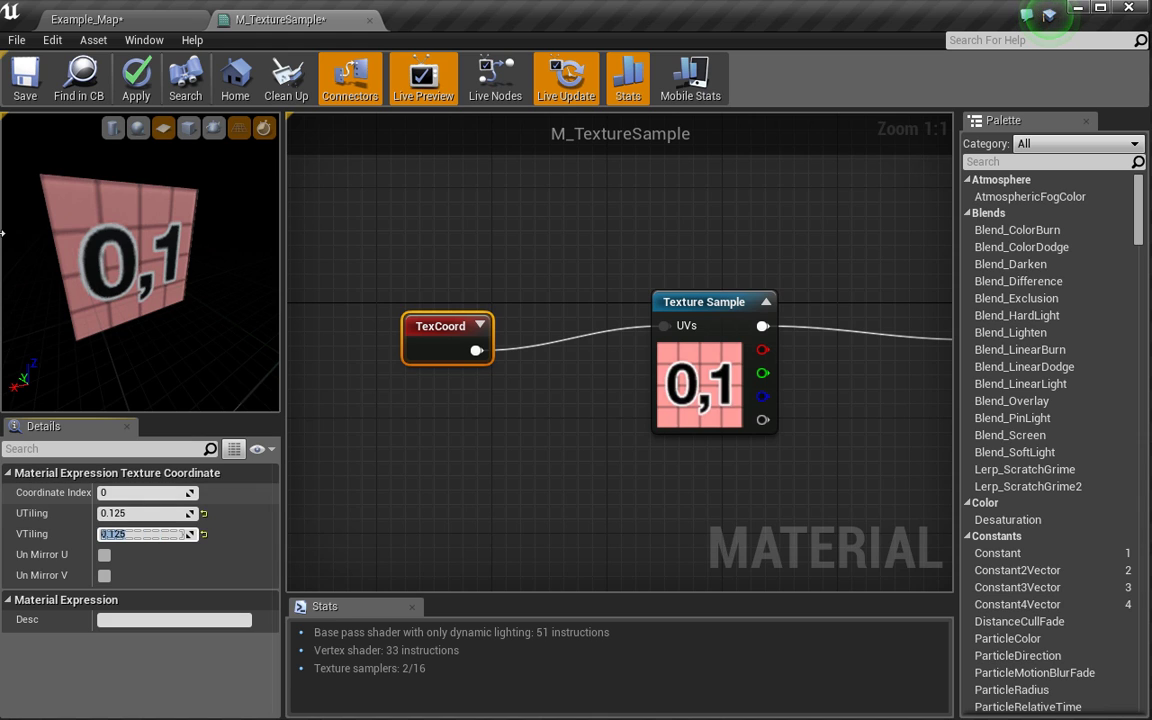
{"action": "mouse_move", "coordinate": [187, 260]}
{"action": "left_mouse_down"}
{"action": "mouse_move", "coordinate": [141, 240]}
{"action": "mouse_move", "coordinate": [188, 268]}
{"action": "mouse_move", "coordinate": [176, 270]}
{"action": "left_mouse_up"}
Step: Nudge TexCoord left and reset both UTiling and VTiling back to 1.0
{"action": "left_click_drag", "start_coordinate": [427, 333], "coordinate": [373, 338]}
{"action": "left_click", "coordinate": [483, 306]}
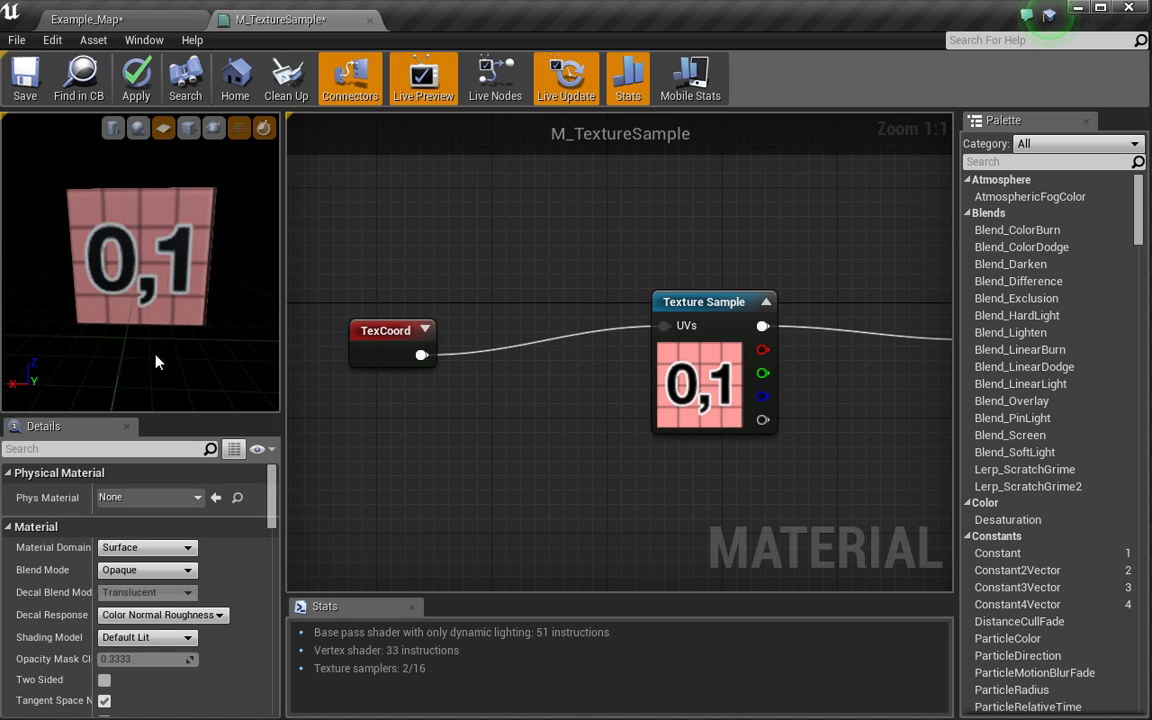
{"action": "left_click", "coordinate": [358, 335]}
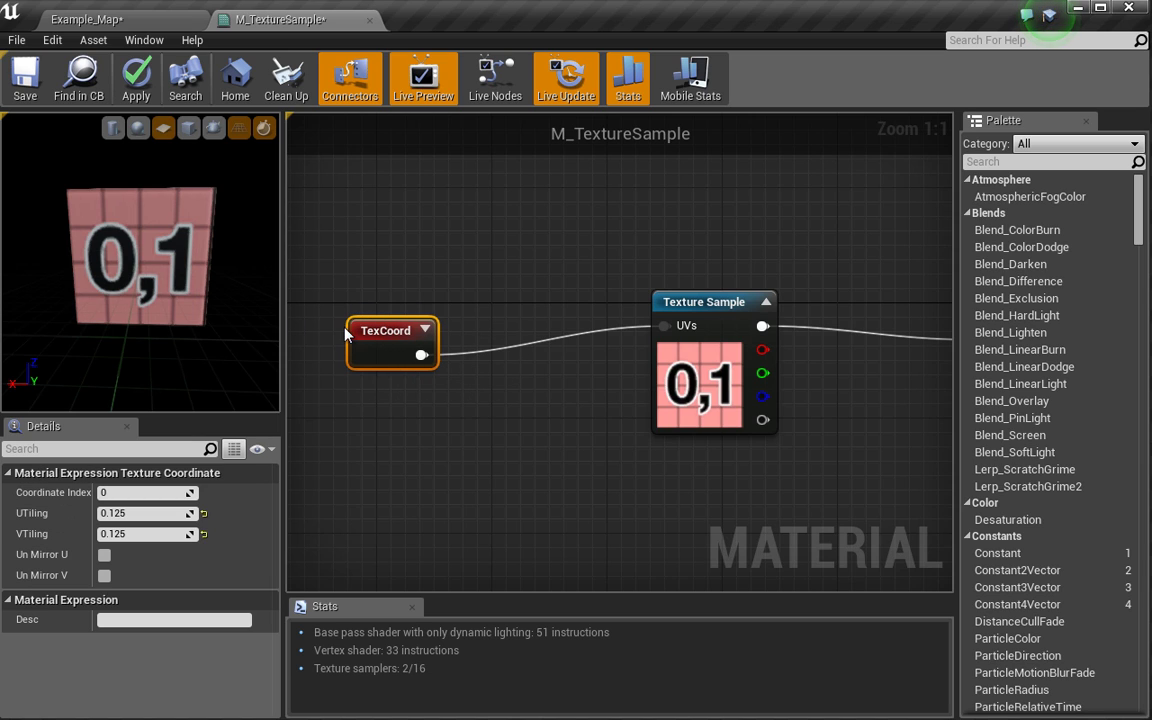
{"action": "left_click", "coordinate": [204, 515]}
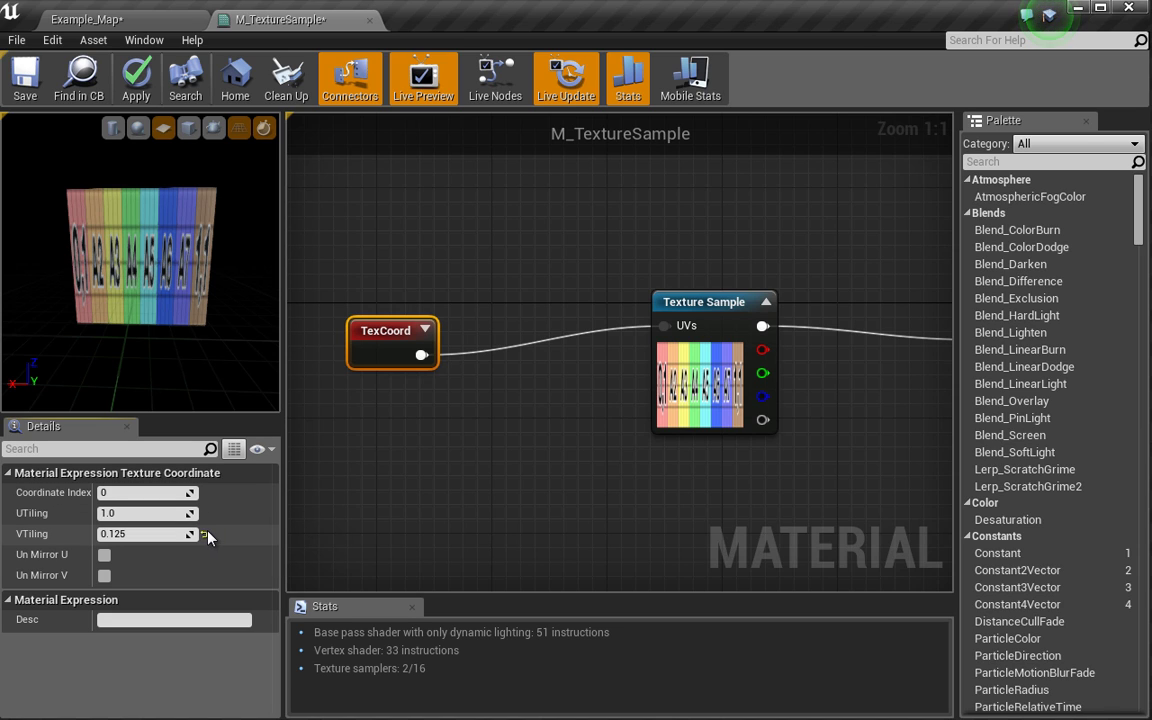
{"action": "left_click", "coordinate": [204, 536]}
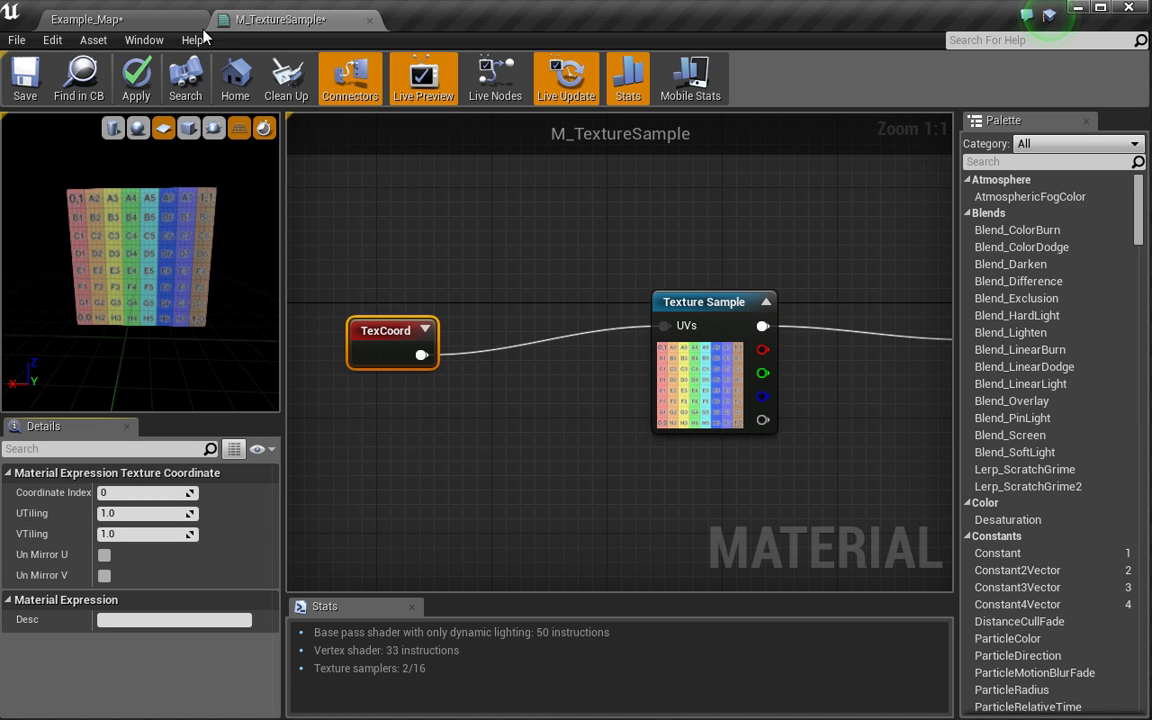
{"action": "left_click", "coordinate": [130, 20]}
Step: Open UV_Map in a maximized texture editor, zoomed out to show the full 8×8 grid
{"action": "double_click", "coordinate": [195, 625]}
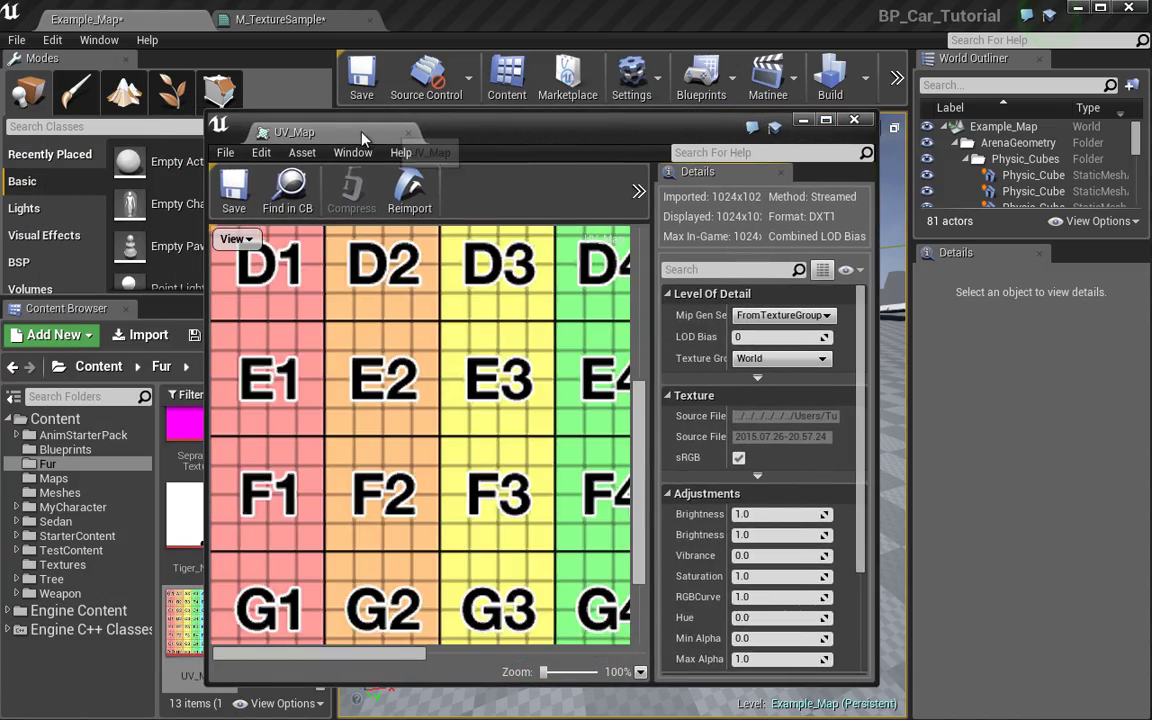
{"action": "double_click", "coordinate": [325, 118]}
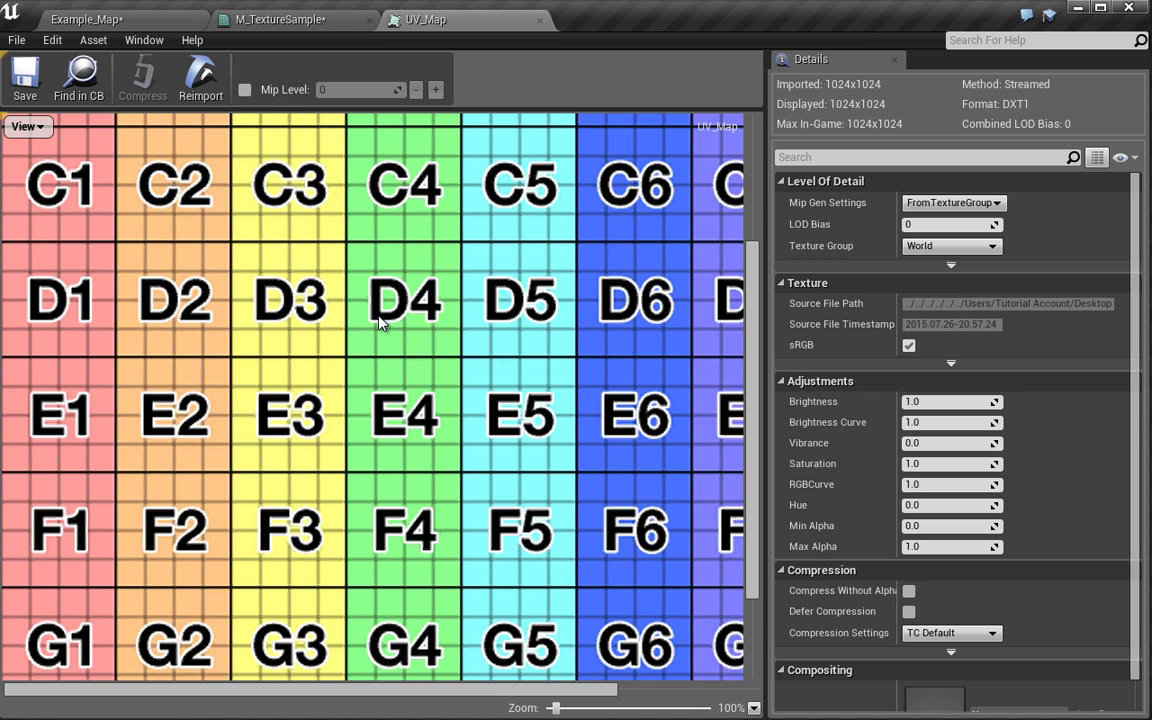
{"action": "scroll", "coordinate": [340, 284], "scroll_direction": "down", "scroll_amount": 4}
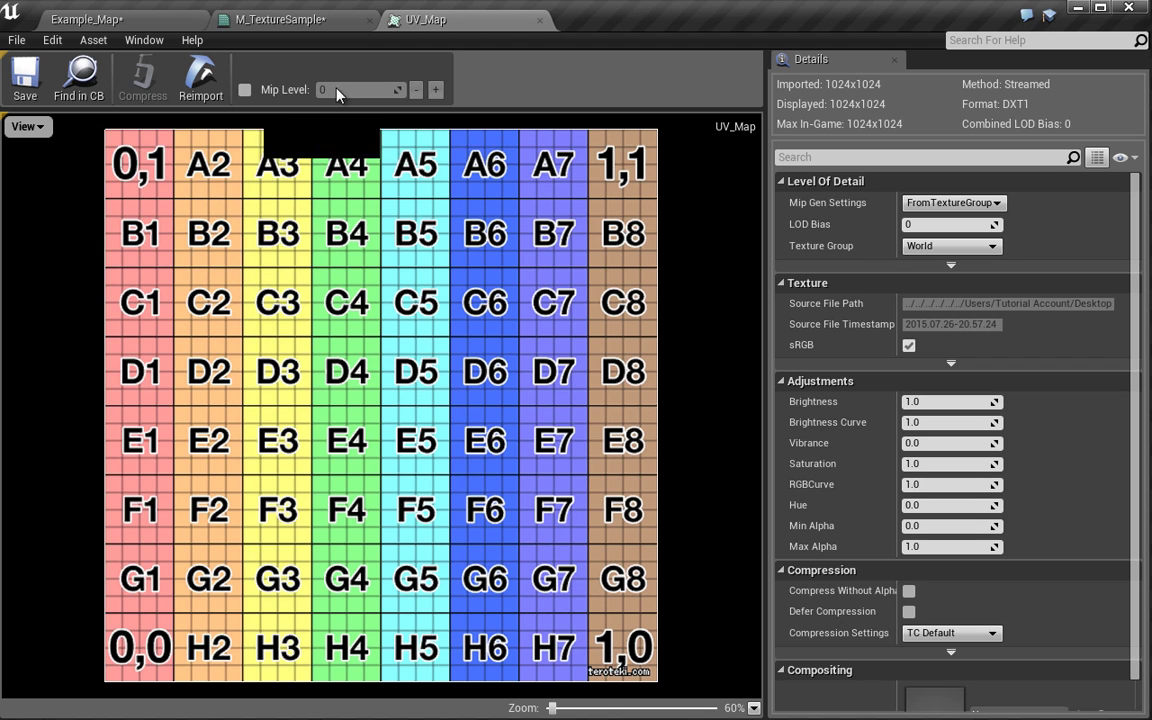
Step: Close the UV_Map tab and drag the TexCoord node to the left
{"action": "left_click", "coordinate": [539, 21]}
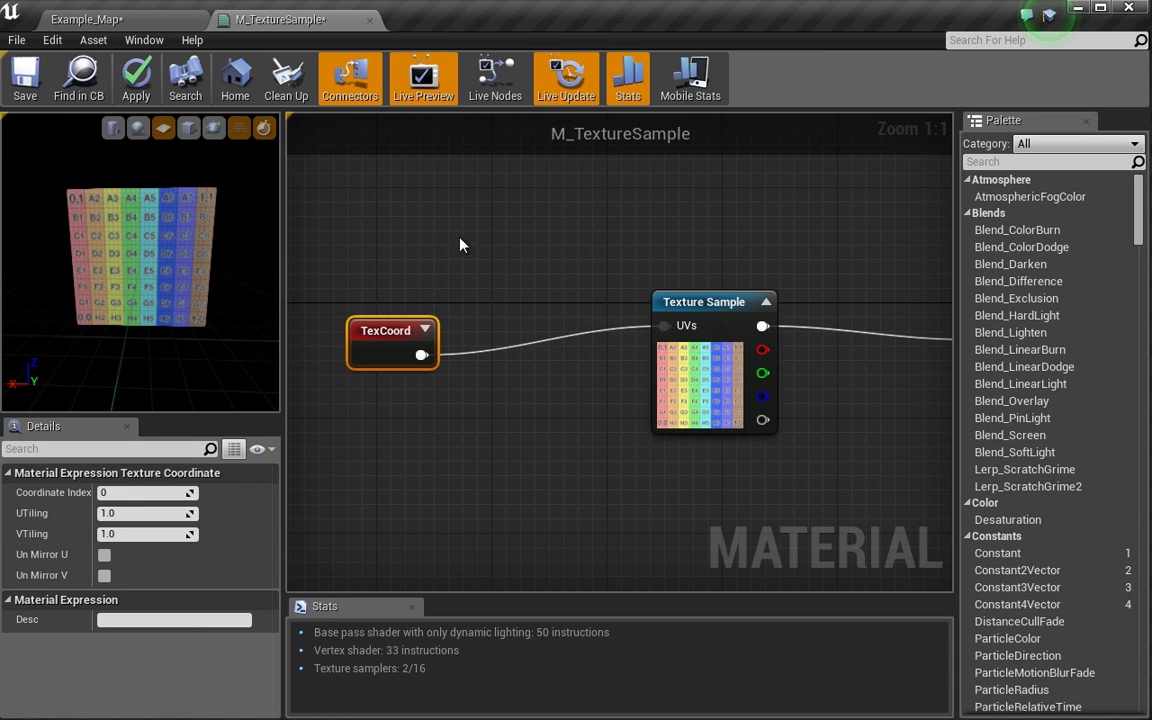
{"action": "left_click", "coordinate": [509, 252]}
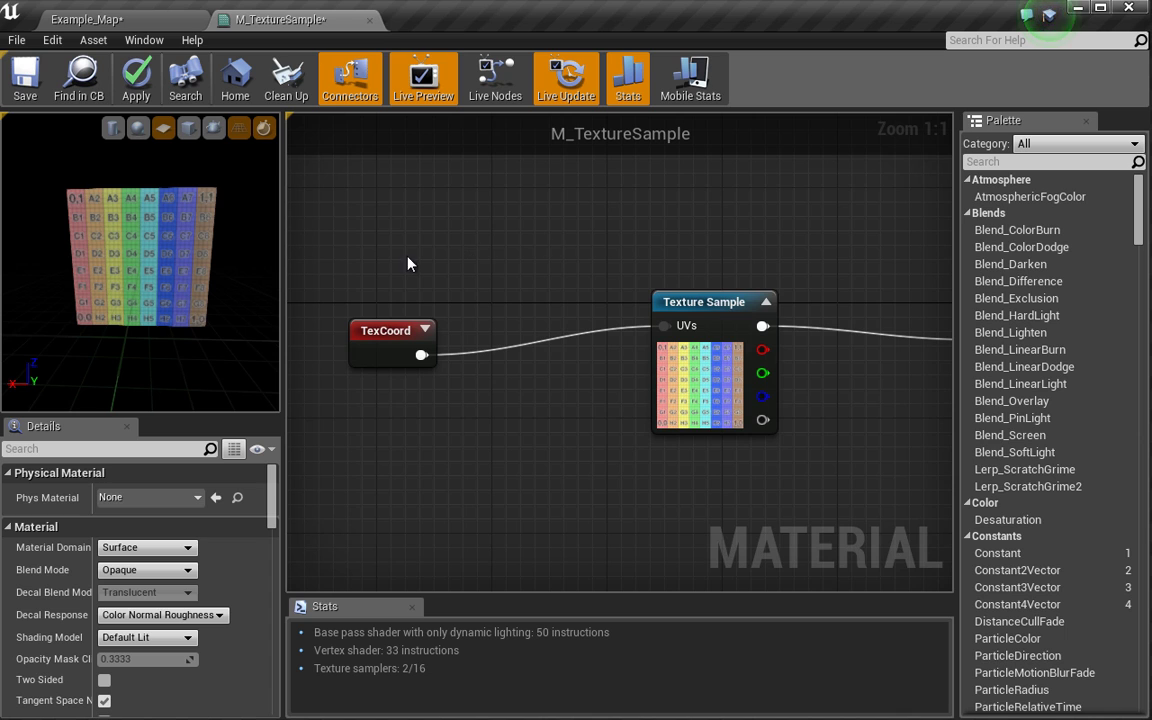
{"action": "right_click_drag", "start_coordinate": [408, 264], "coordinate": [431, 355]}
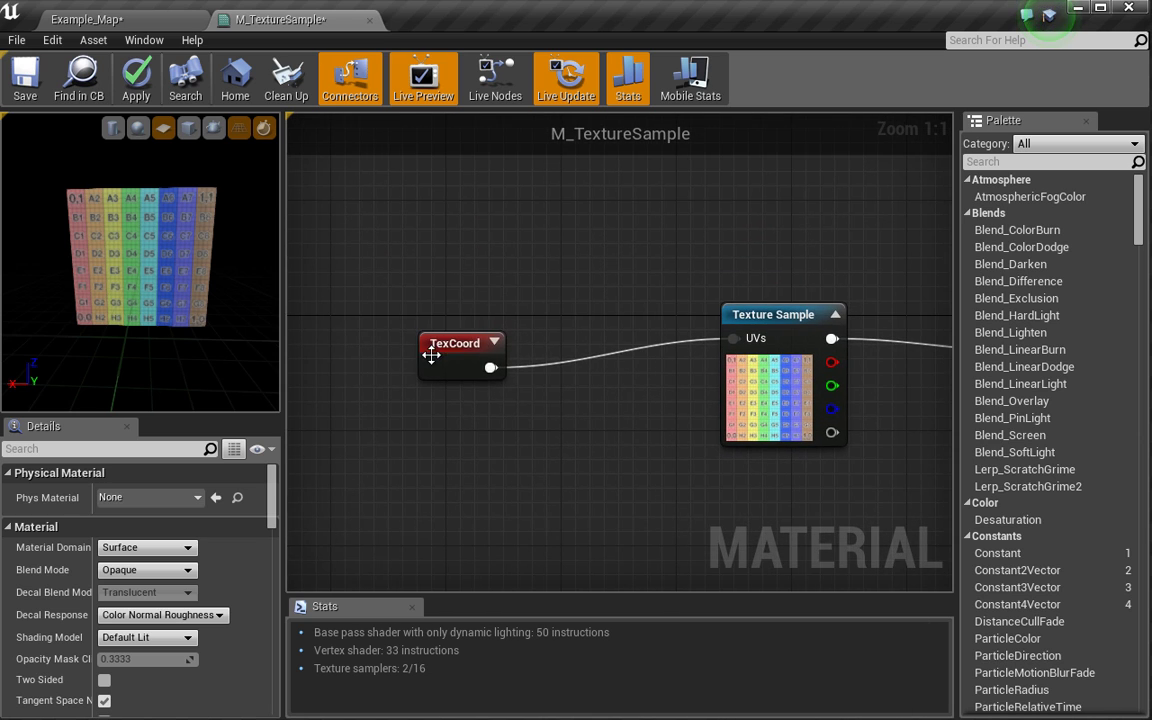
{"action": "left_click_drag", "start_coordinate": [431, 355], "coordinate": [290, 326]}
{"action": "left_click", "coordinate": [460, 416]}
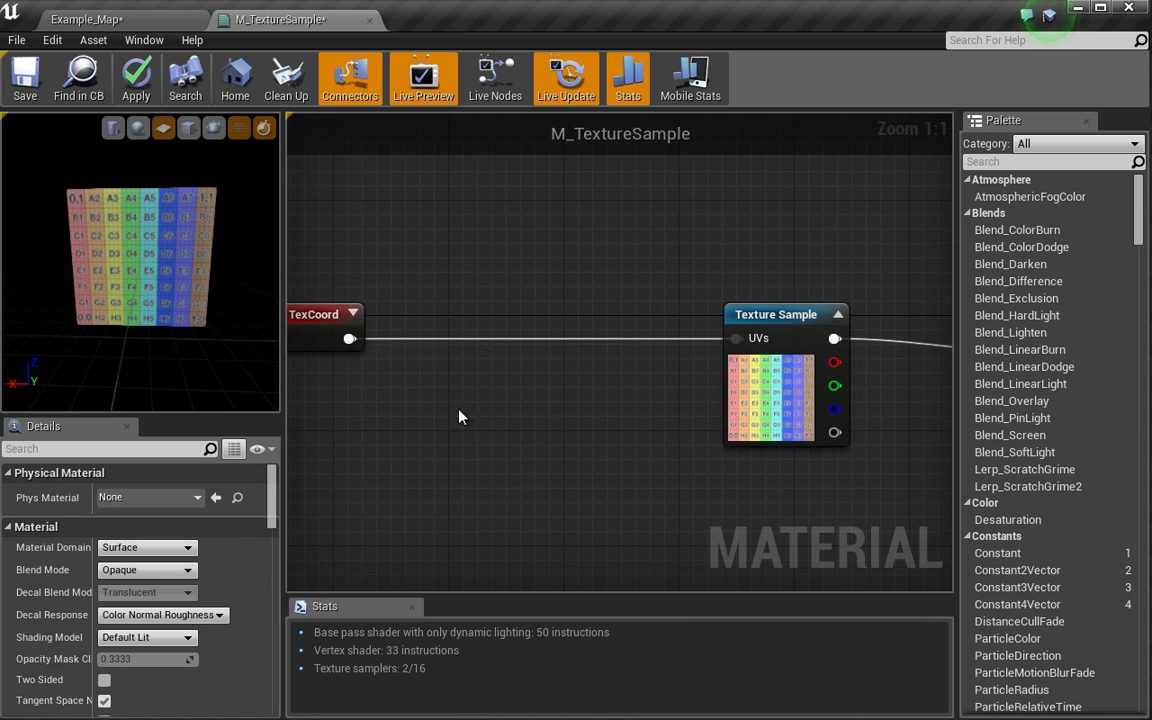
Step: Orbit the preview plane and reposition TexCoord further down and left
{"action": "left_click_drag", "start_coordinate": [96, 187], "coordinate": [131, 187]}
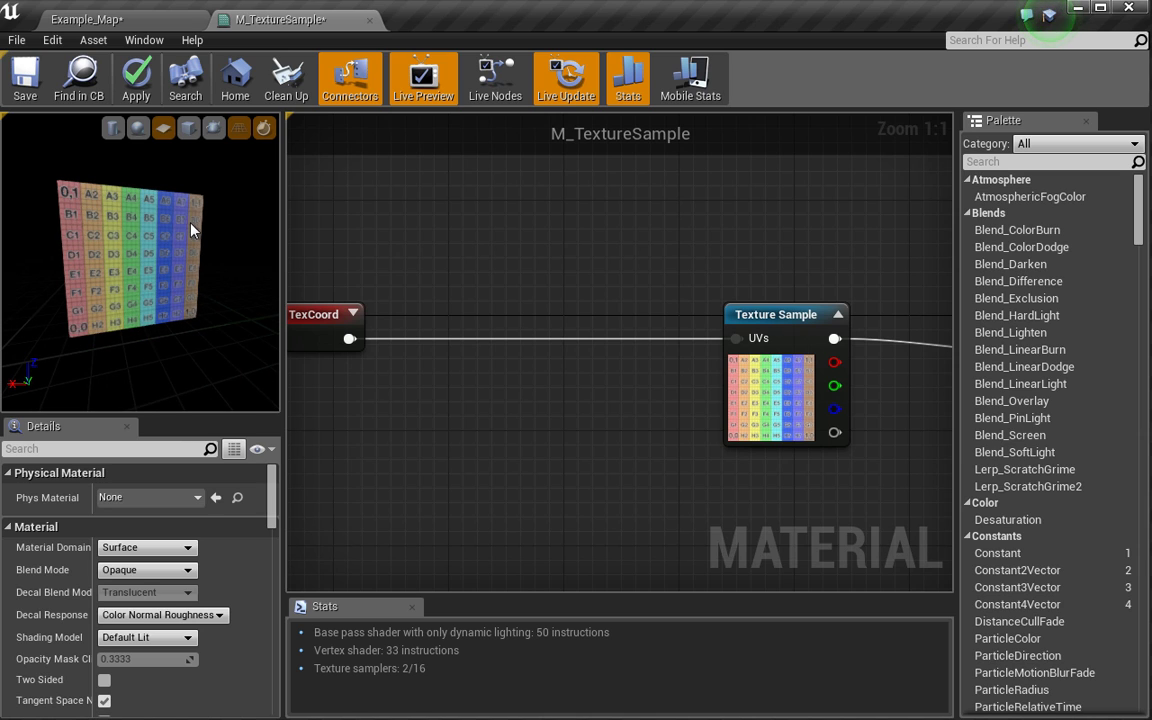
{"action": "left_click_drag", "start_coordinate": [176, 213], "coordinate": [24, 193]}
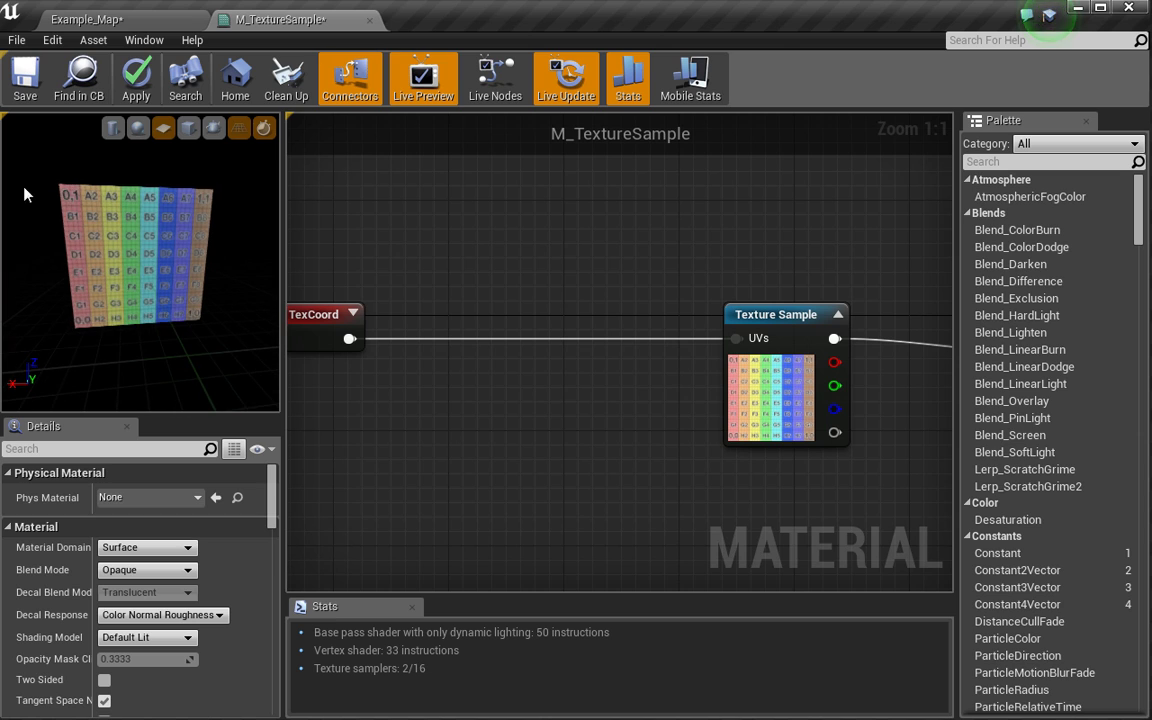
{"action": "right_click_drag", "start_coordinate": [398, 403], "coordinate": [550, 393]}
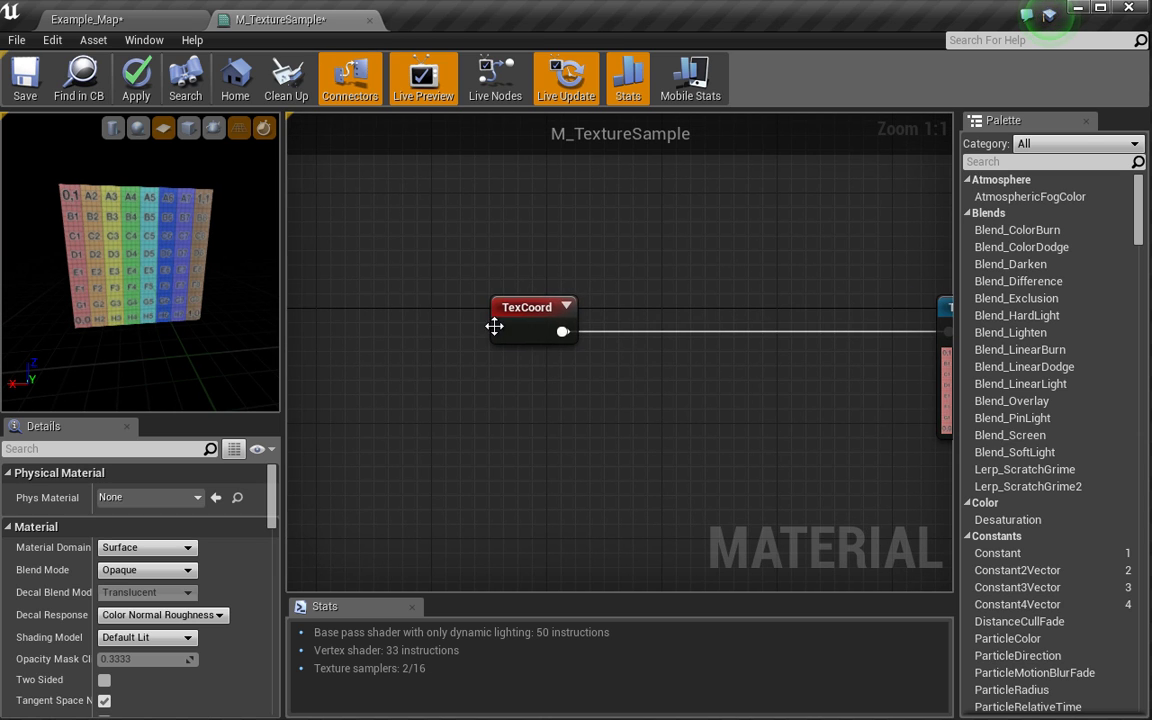
{"action": "left_click_drag", "start_coordinate": [516, 322], "coordinate": [430, 366]}
{"action": "left_click", "coordinate": [563, 408]}
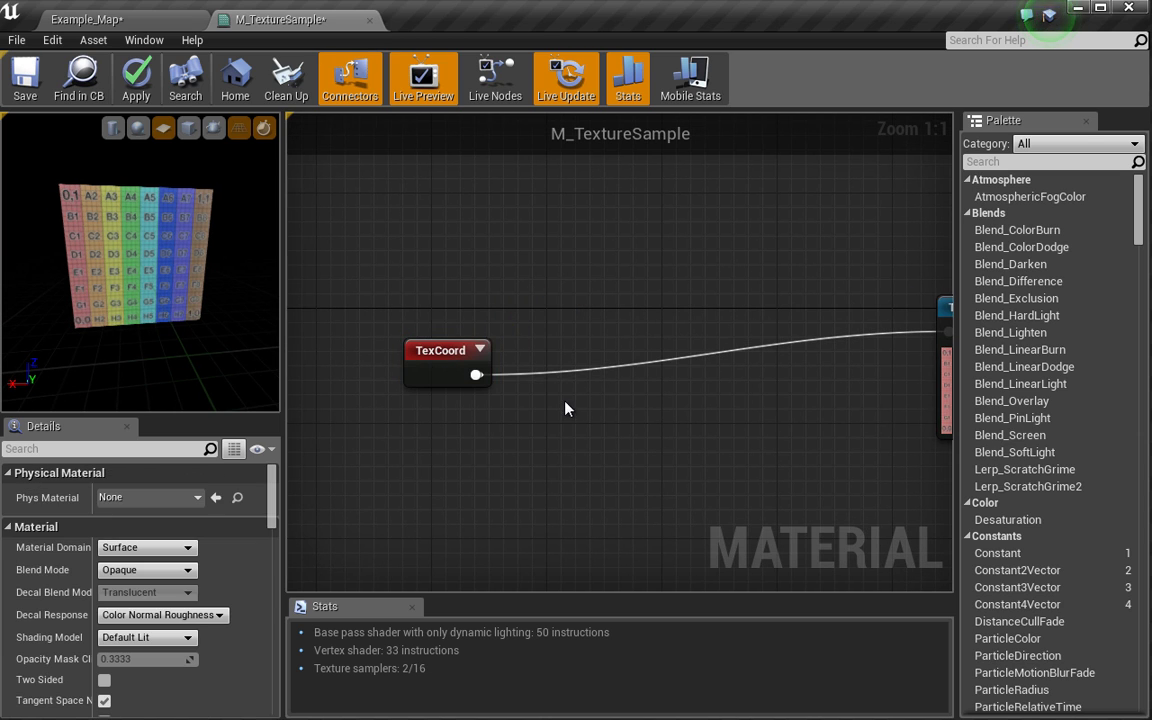
{"action": "right_click", "coordinate": [563, 408]}
Step: Search 'divide', place a Divide node beside TexCoord, and tilt the preview toward the 0,1 corner
{"action": "type", "text": "di"}
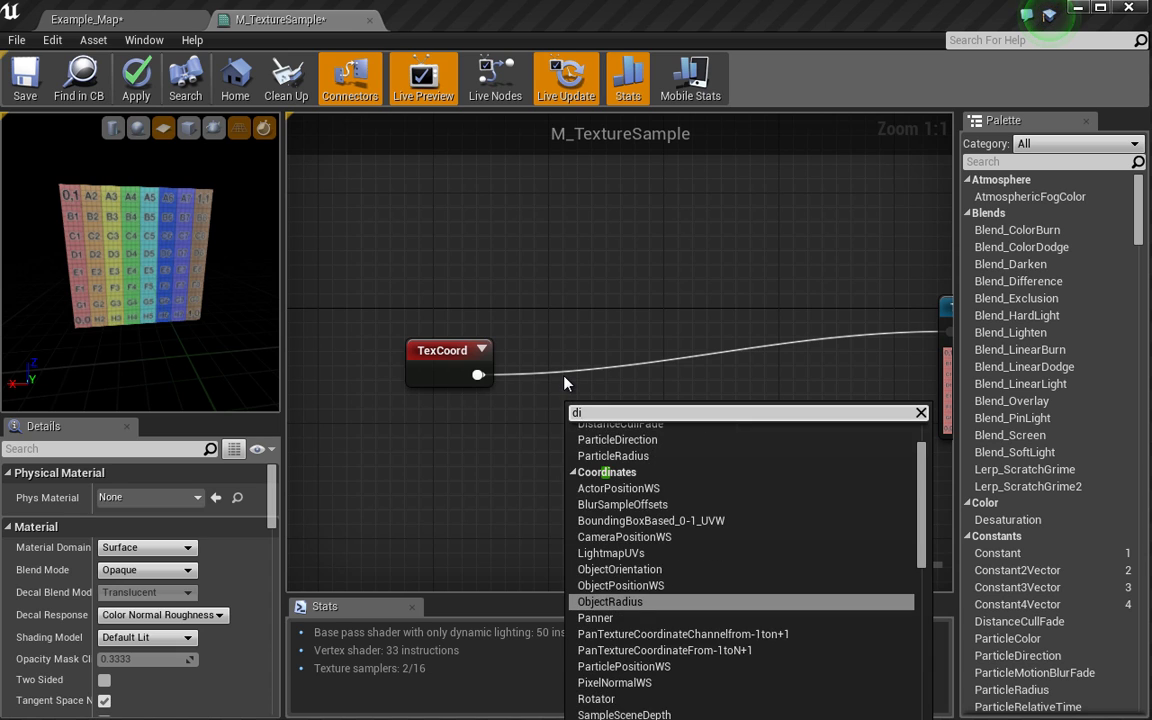
{"action": "type", "text": "vide"}
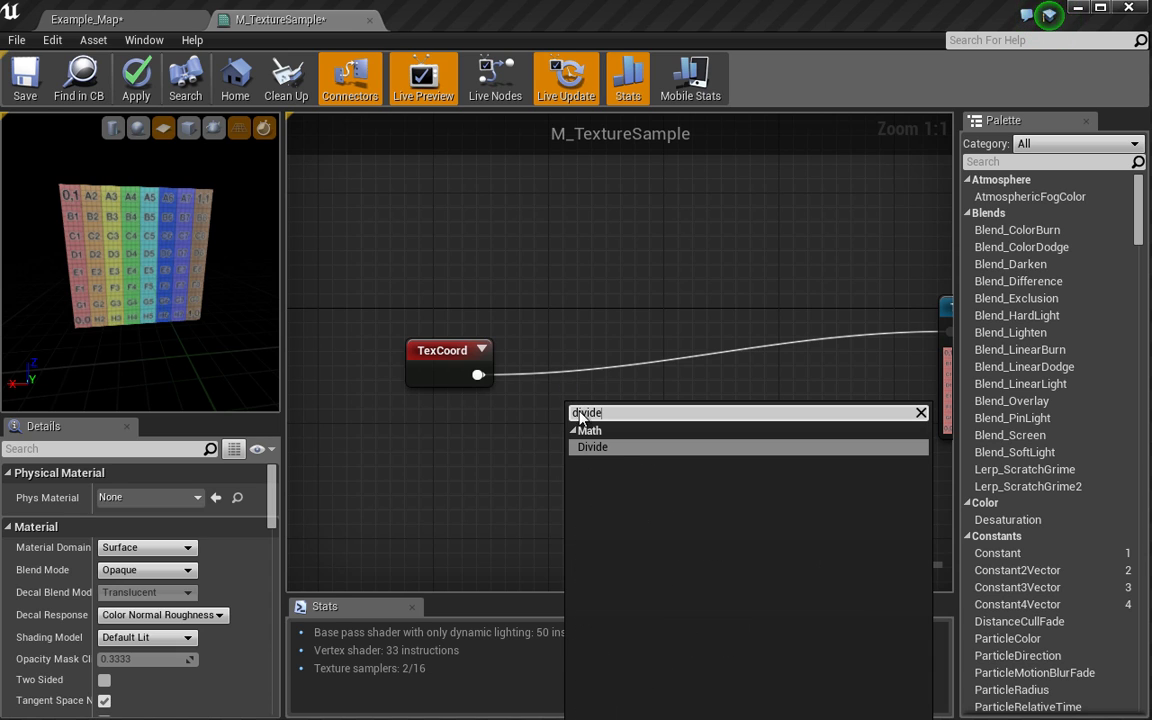
{"action": "left_click", "coordinate": [625, 450]}
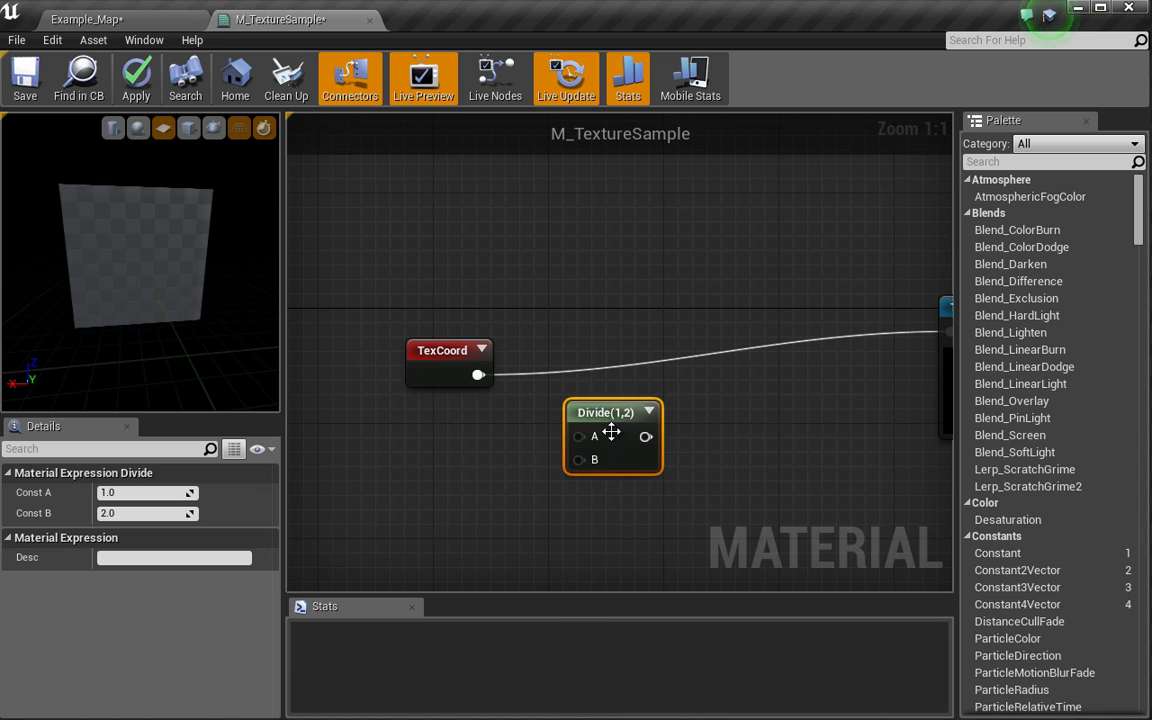
{"action": "left_click_drag", "start_coordinate": [578, 451], "coordinate": [478, 375]}
{"action": "left_click", "coordinate": [464, 452]}
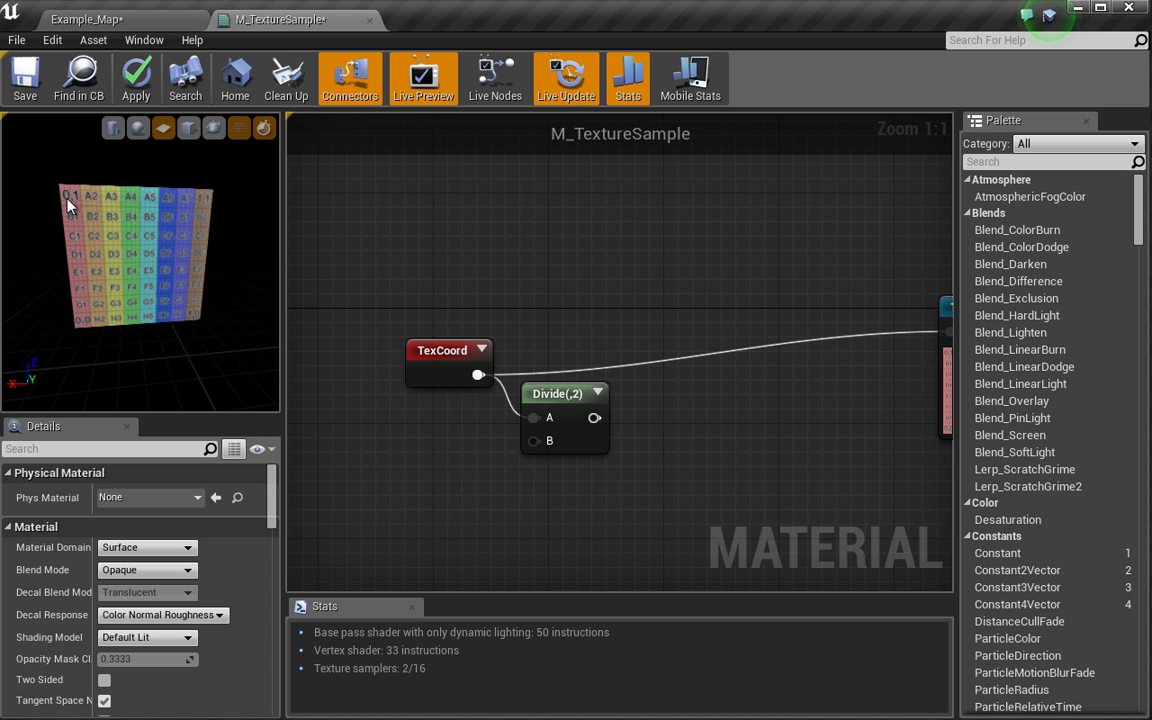
{"action": "mouse_move", "coordinate": [67, 205]}
{"action": "left_mouse_down"}
{"action": "mouse_move", "coordinate": [81, 201]}
{"action": "mouse_move", "coordinate": [57, 191]}
{"action": "mouse_move", "coordinate": [66, 187]}
{"action": "left_mouse_up"}
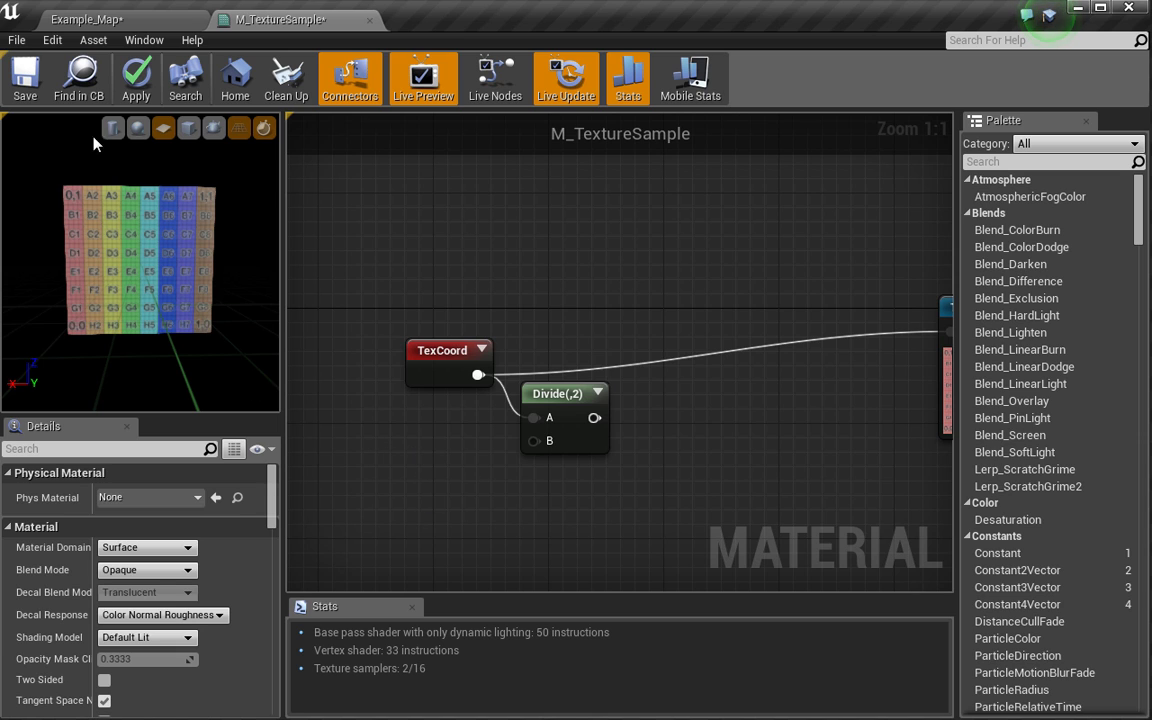
{"action": "scroll", "coordinate": [79, 197], "scroll_direction": "up", "scroll_amount": 5}
{"action": "scroll", "coordinate": [79, 197], "scroll_direction": "down", "scroll_amount": 2}
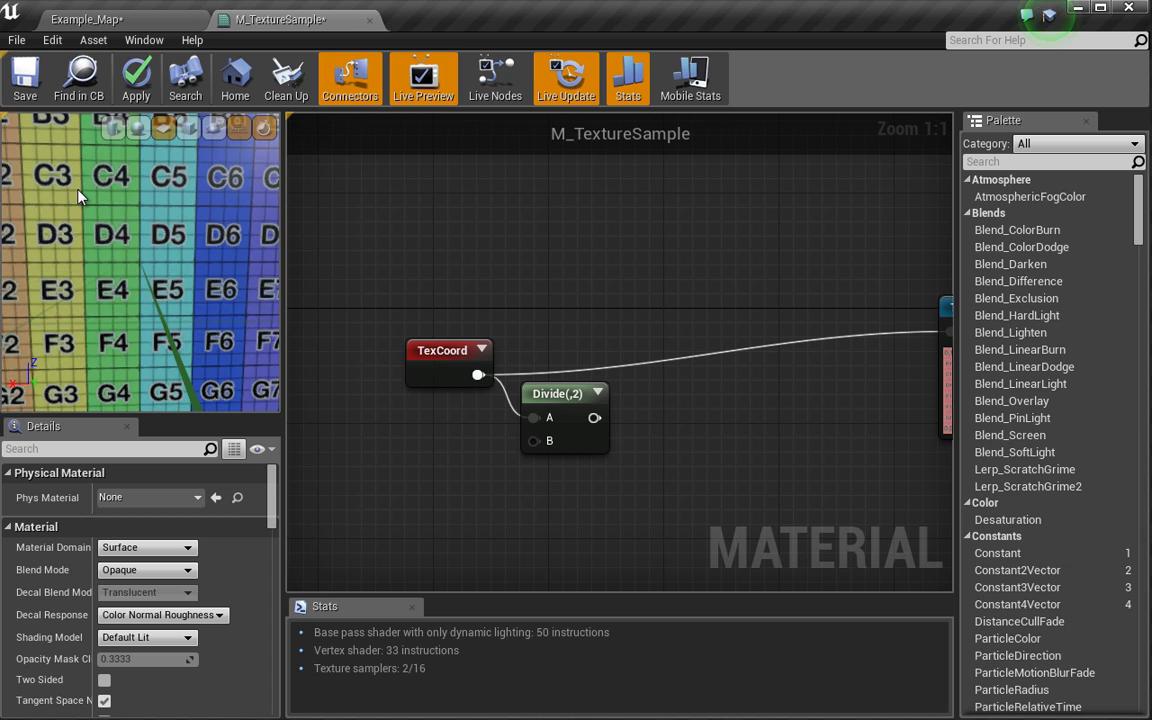
{"action": "left_click_drag", "start_coordinate": [69, 169], "coordinate": [262, 372]}
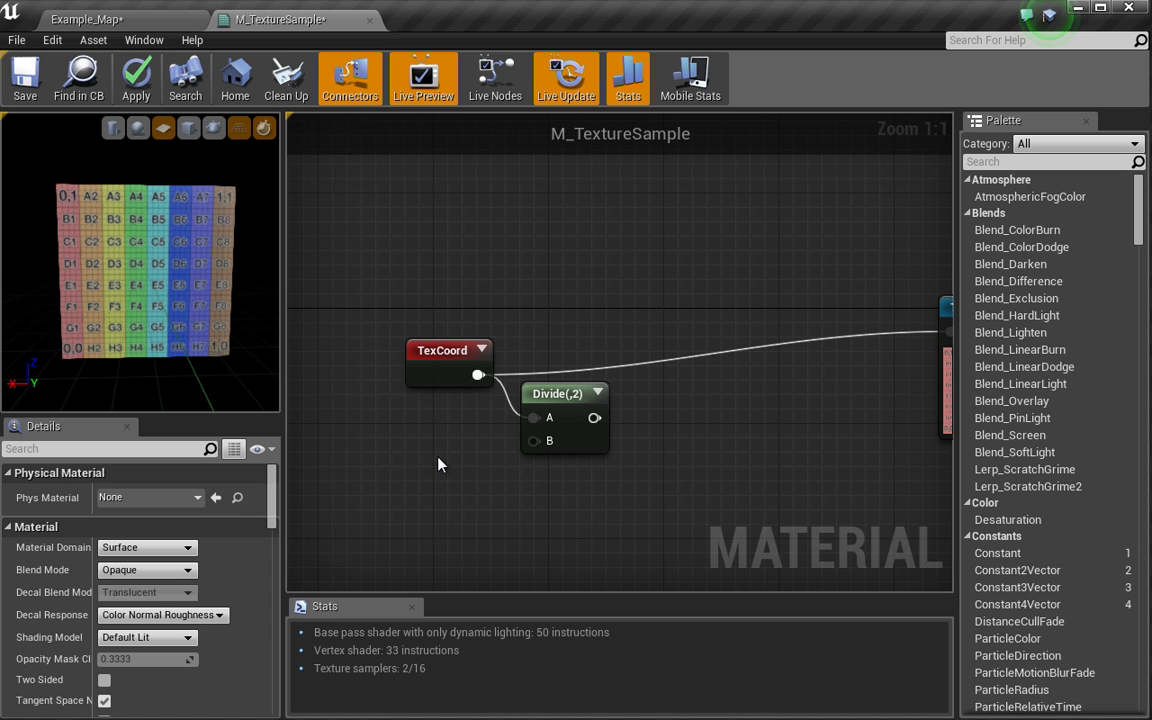
Step: Create the UV Divide scalar parameter next to Divide with a default value of 8
{"action": "left_click", "coordinate": [430, 452]}
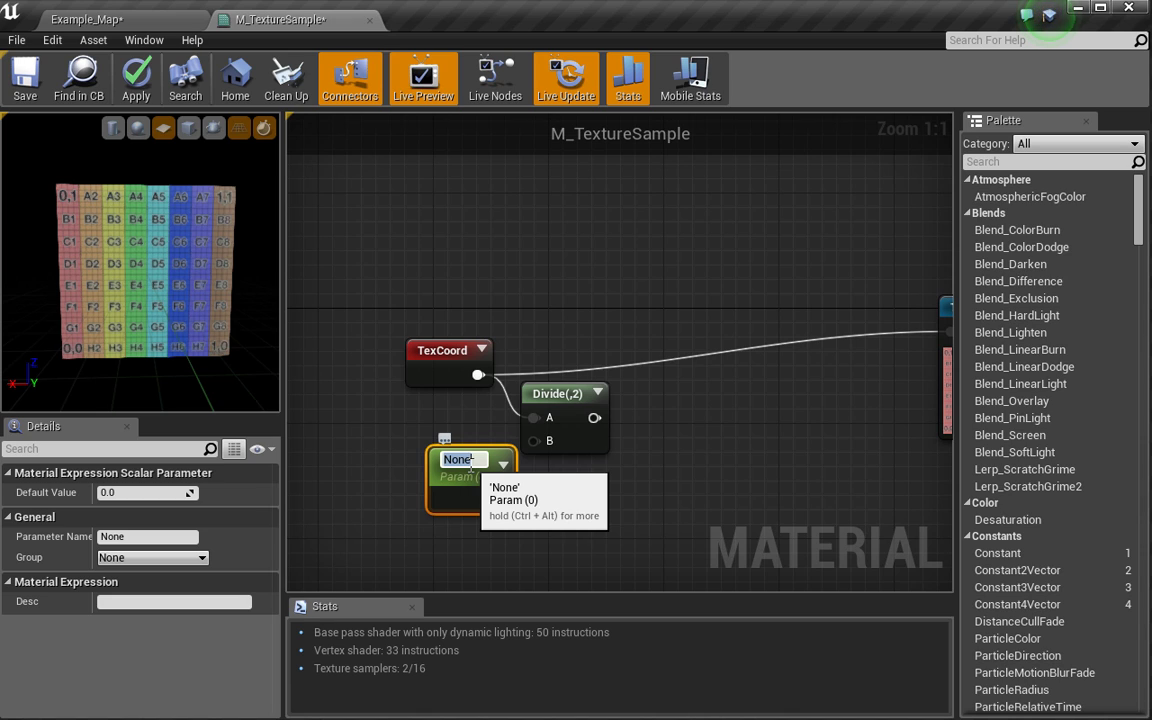
{"action": "type", "text": "UVB Divide"}
{"action": "key", "text": "Return"}
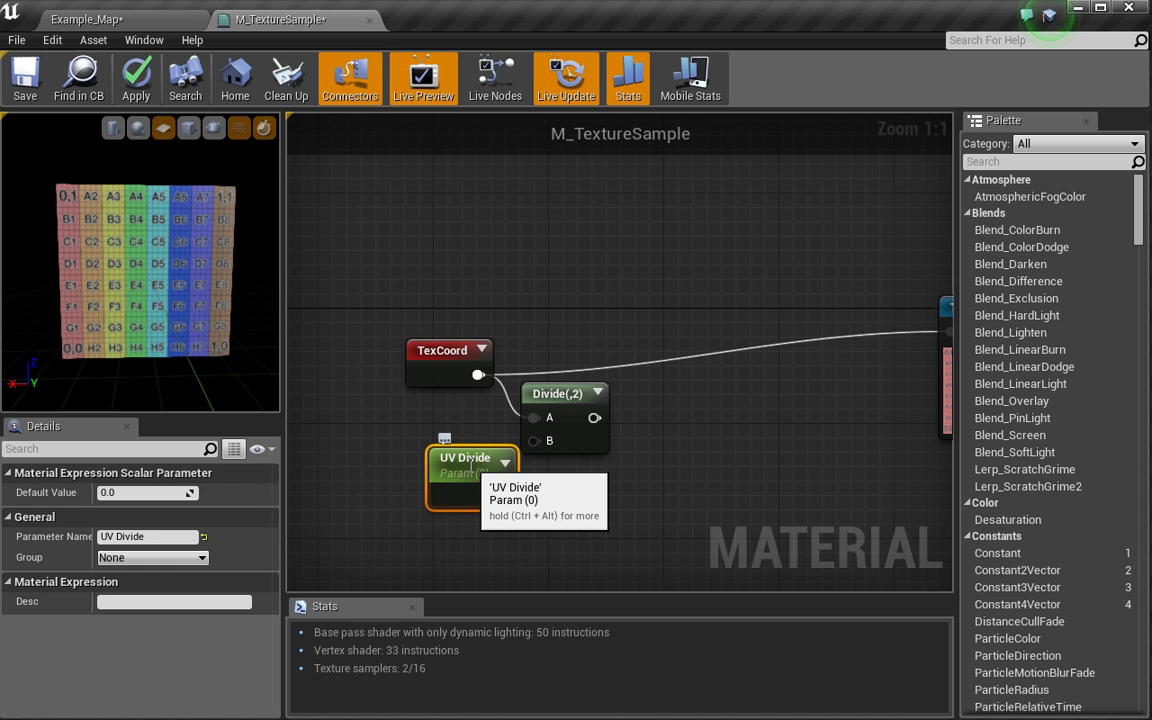
{"action": "left_click_drag", "start_coordinate": [470, 462], "coordinate": [538, 443]}
{"action": "left_click", "coordinate": [127, 494]}
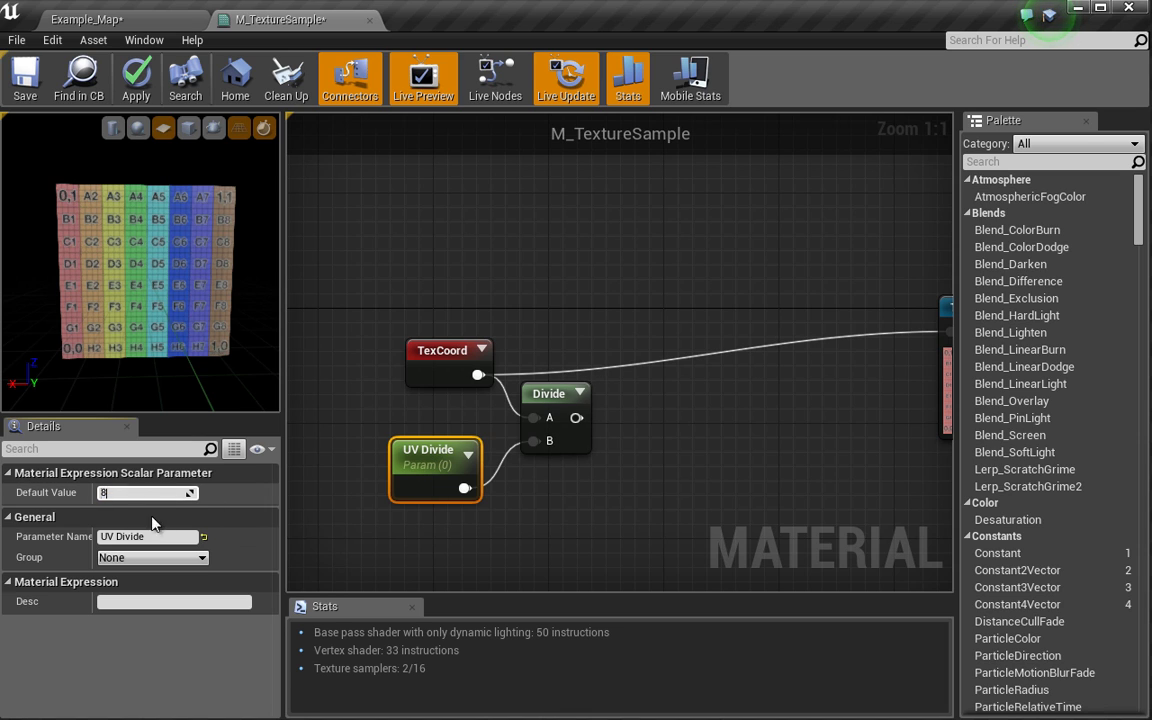
{"action": "type", "text": "8"}
{"action": "key", "text": "Return"}
Step: Wire the Divide output into the Texture Sample's UVs pin
{"action": "right_click_drag", "start_coordinate": [580, 412], "coordinate": [470, 412]}
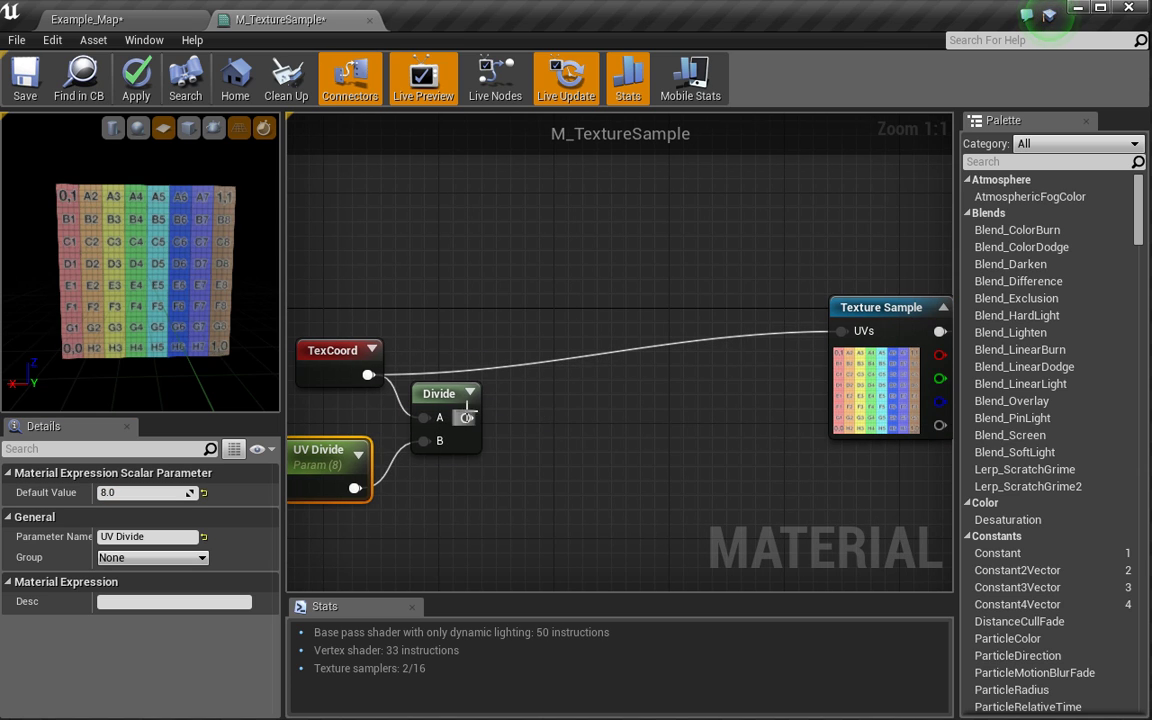
{"action": "left_click_drag", "start_coordinate": [466, 417], "coordinate": [843, 331]}
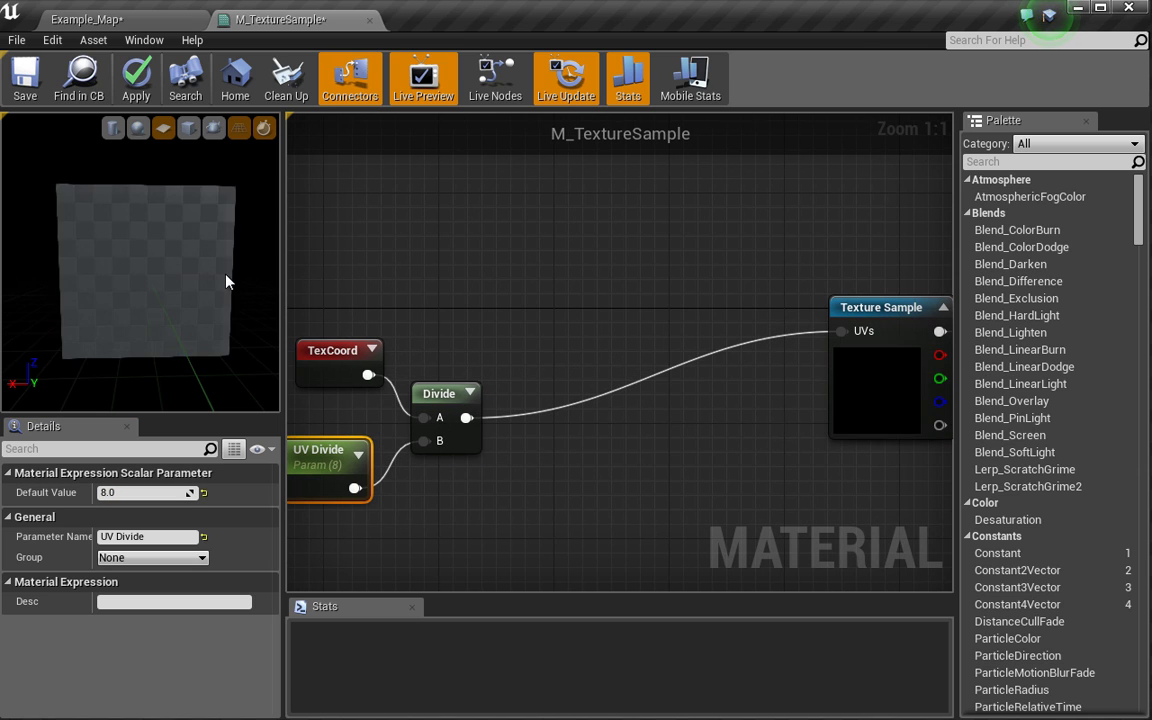
{"action": "left_click_drag", "start_coordinate": [95, 245], "coordinate": [140, 250]}
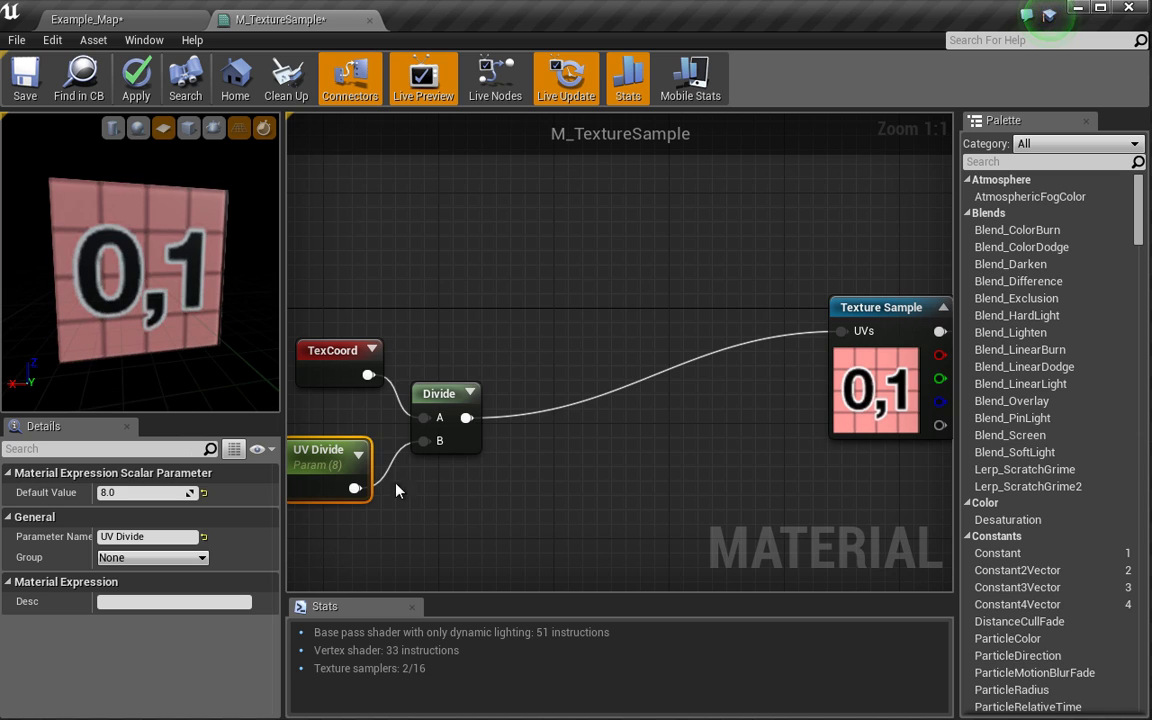
{"action": "left_click", "coordinate": [462, 525]}
{"action": "right_click_drag", "start_coordinate": [458, 522], "coordinate": [689, 470]}
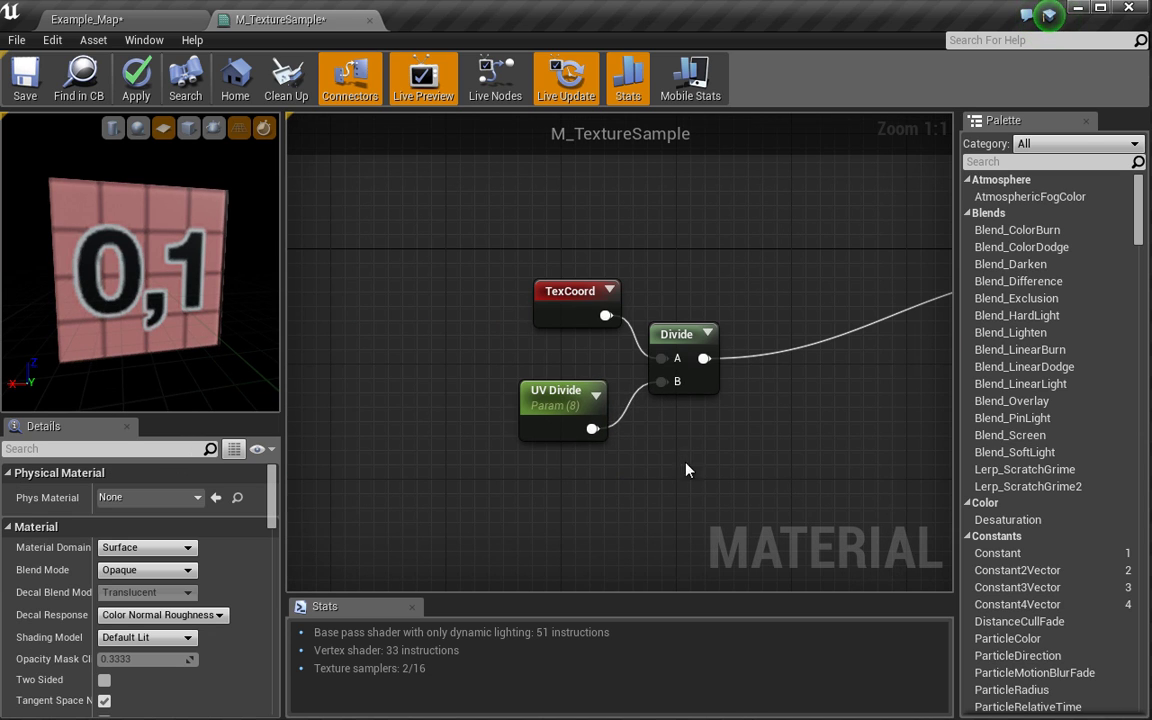
Step: Test UV Divide default values of 5 and then 4, checking the plane preview
{"action": "left_click", "coordinate": [537, 397]}
{"action": "left_click", "coordinate": [146, 490]}
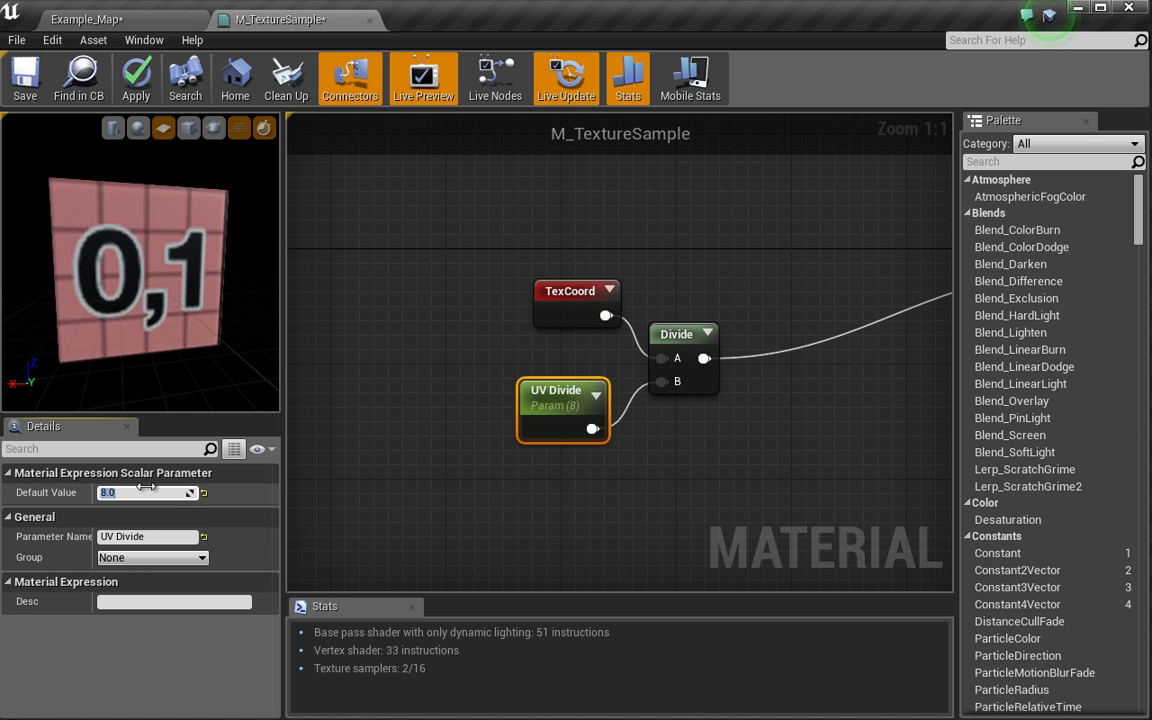
{"action": "type", "text": "5"}
{"action": "key", "text": "Return"}
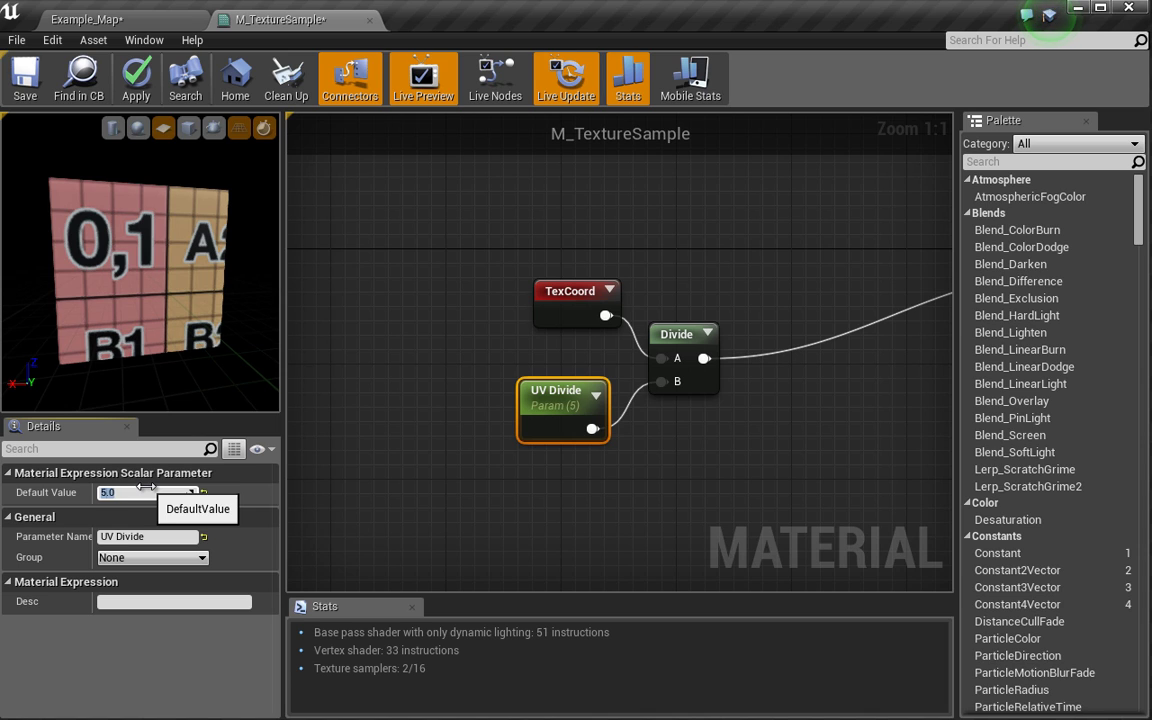
{"action": "type", "text": "4"}
{"action": "key", "text": "Return"}
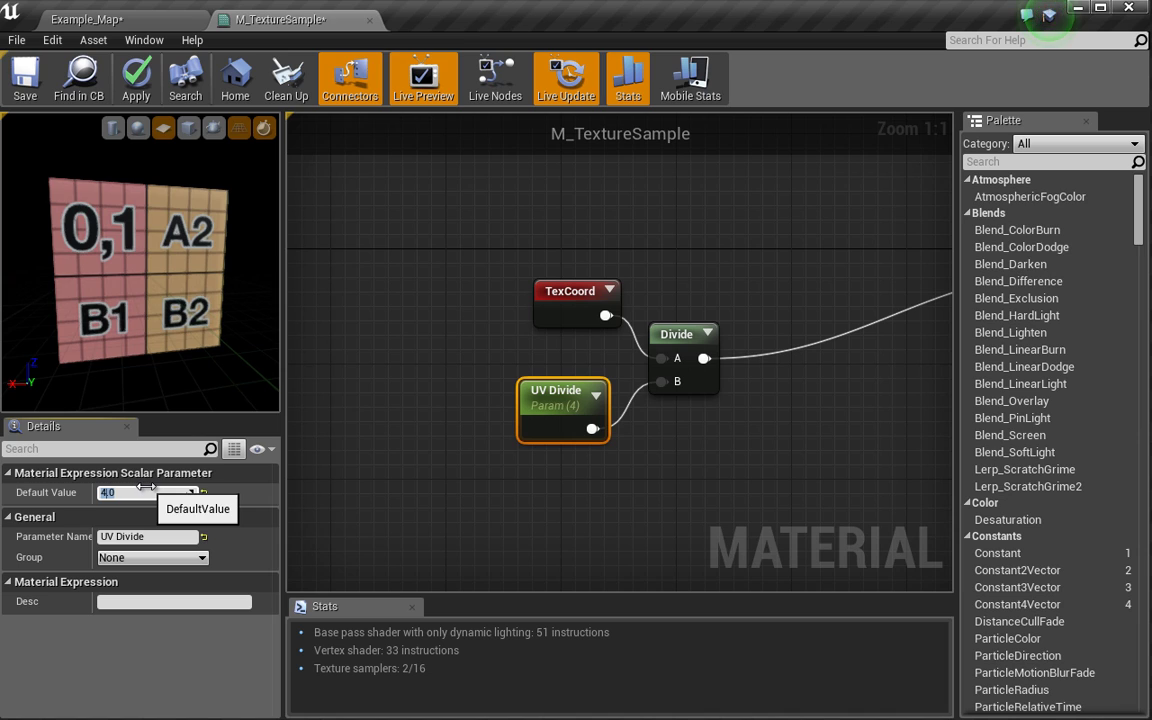
{"action": "left_click_drag", "start_coordinate": [193, 253], "coordinate": [188, 226]}
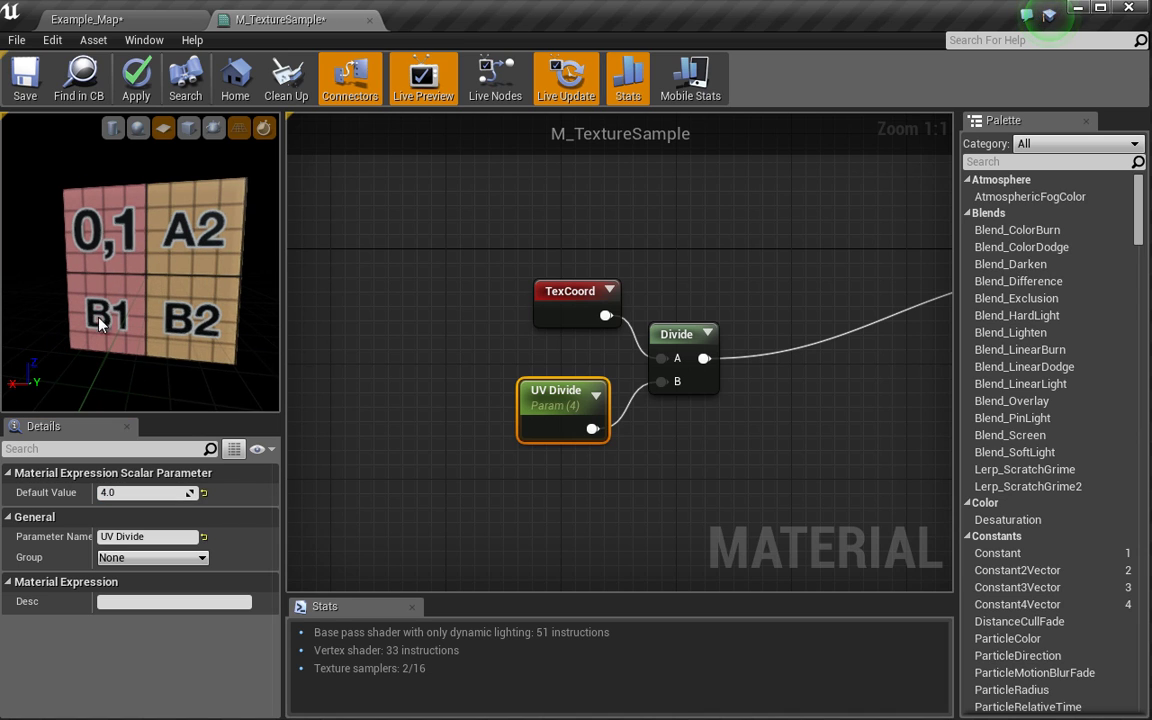
{"action": "left_click_drag", "start_coordinate": [192, 287], "coordinate": [164, 254]}
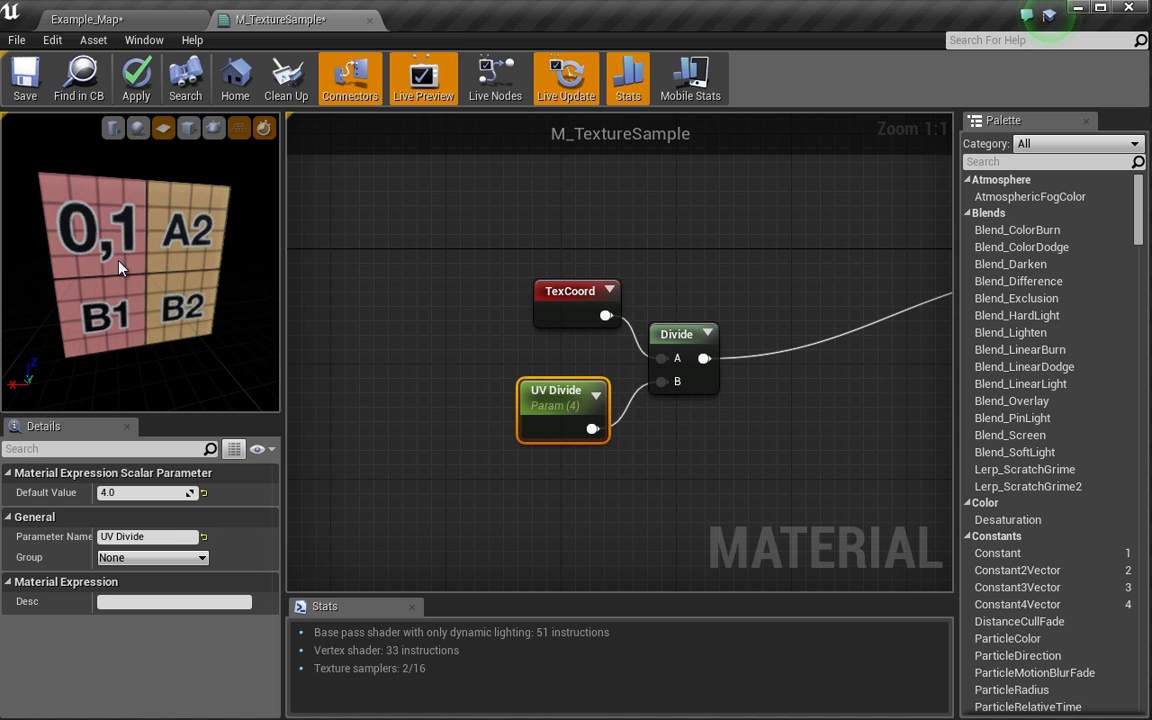
Step: Set UV Divide back to 8 so only the 0,1 cell shows
{"action": "left_click", "coordinate": [160, 493]}
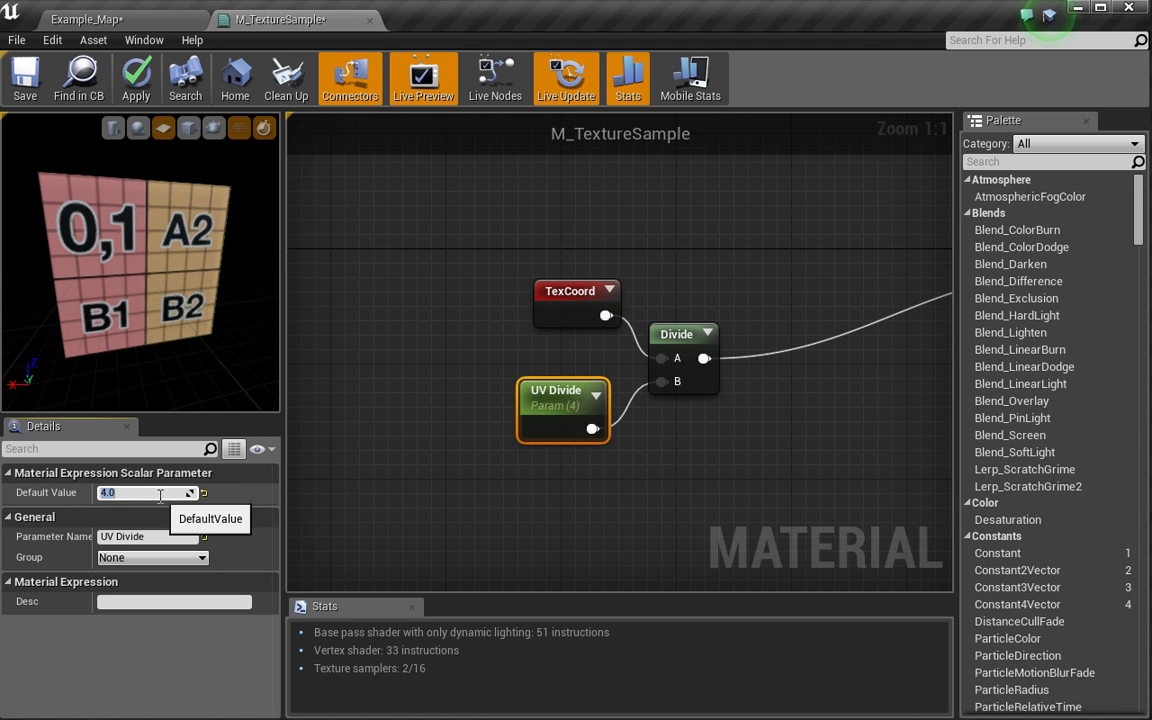
{"action": "type", "text": "8"}
{"action": "key", "text": "Return"}
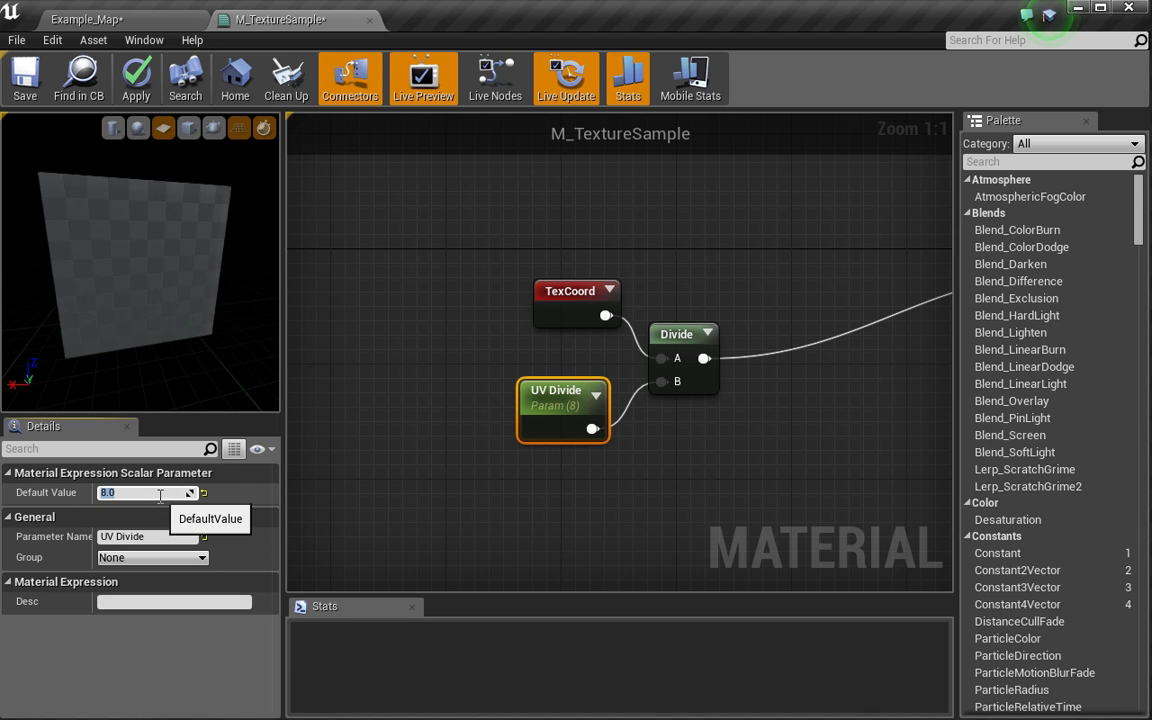
{"action": "left_click", "coordinate": [97, 290]}
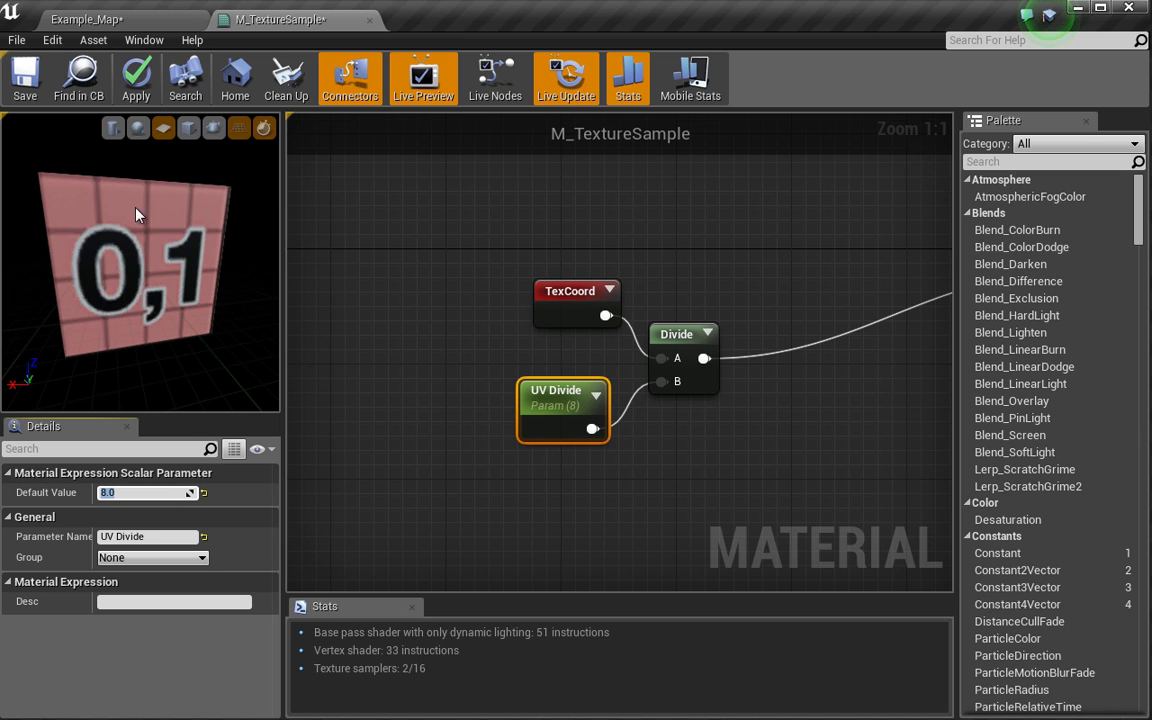
{"action": "left_click_drag", "start_coordinate": [119, 274], "coordinate": [146, 251]}
Step: Box-select TexCoord, Divide and UV Divide and raise them to straighten the Texture Sample wire
{"action": "left_click", "coordinate": [528, 243]}
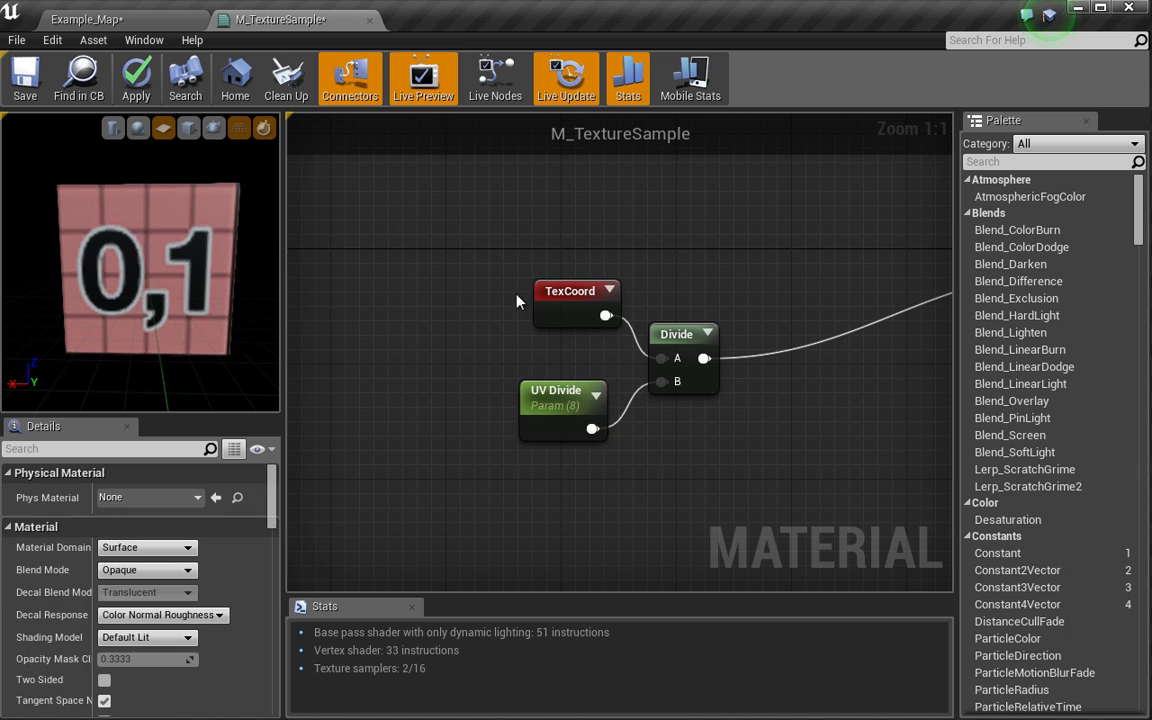
{"action": "left_click_drag", "start_coordinate": [442, 231], "coordinate": [725, 496]}
{"action": "right_click_drag", "start_coordinate": [761, 404], "coordinate": [592, 469]}
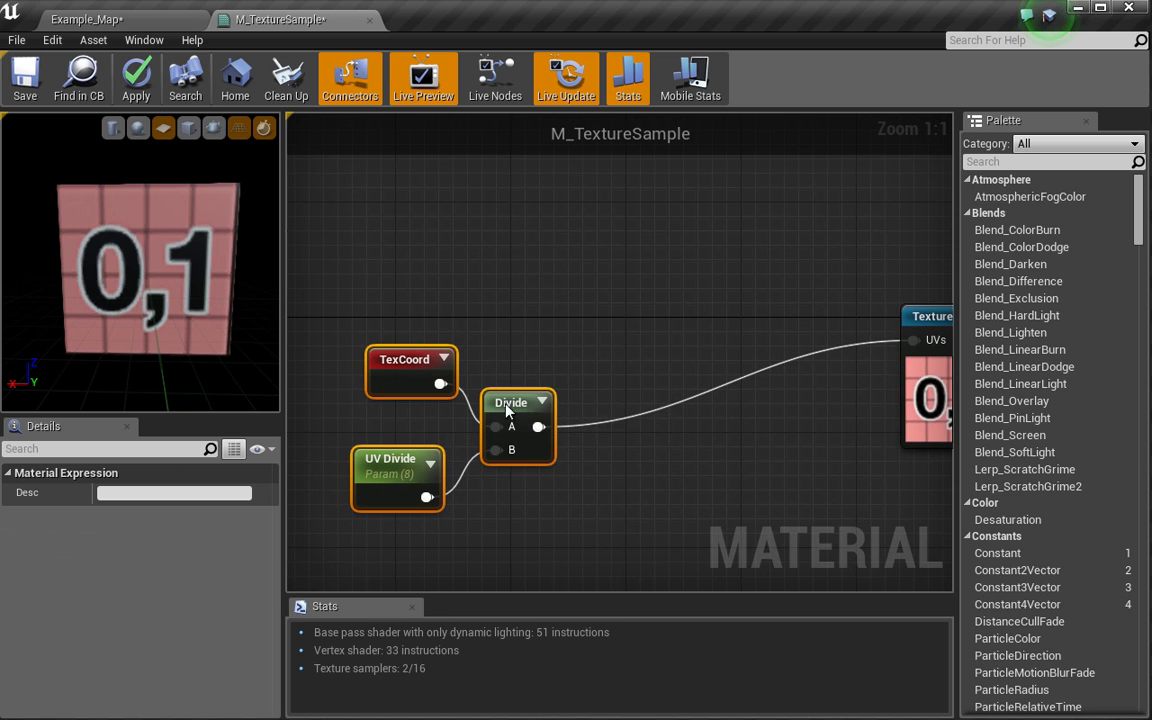
{"action": "left_click_drag", "start_coordinate": [511, 405], "coordinate": [498, 318]}
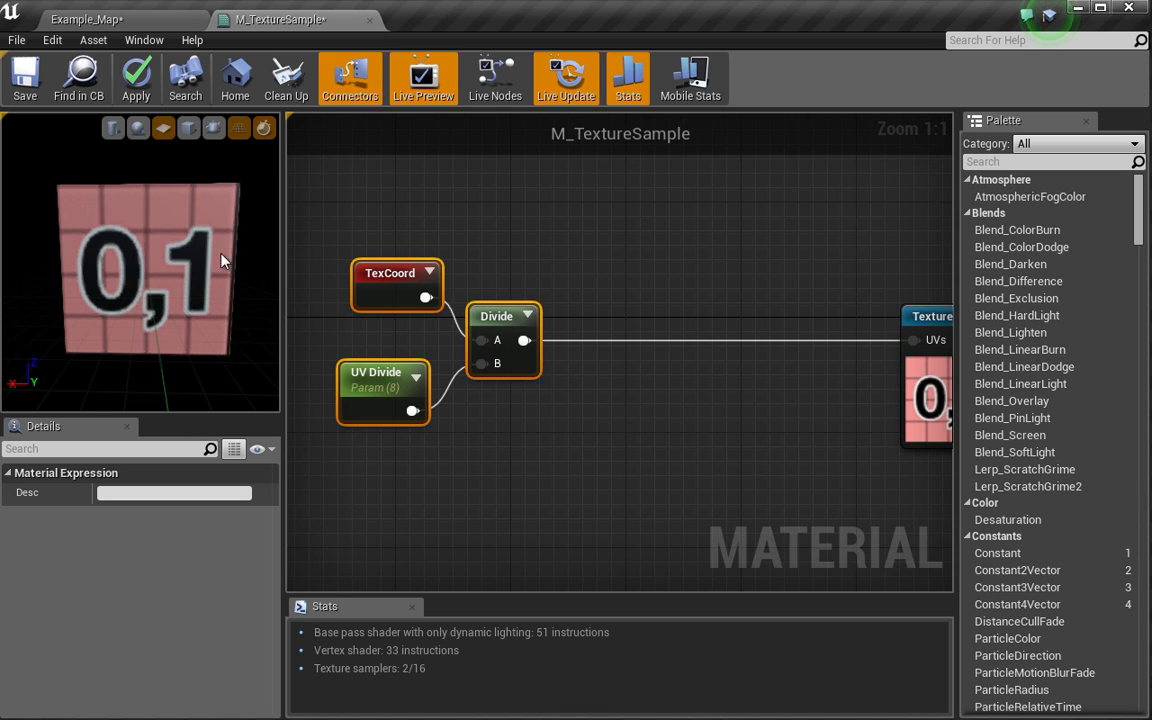
{"action": "left_click", "coordinate": [567, 270]}
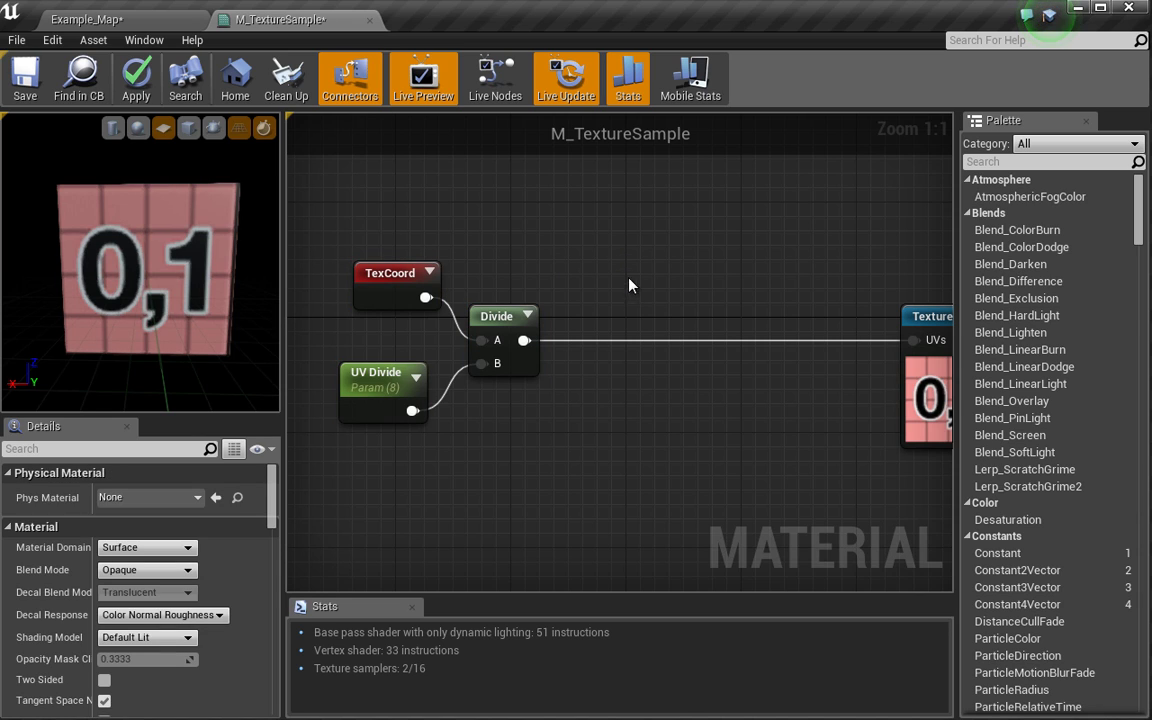
{"action": "right_click_drag", "start_coordinate": [597, 263], "coordinate": [604, 297]}
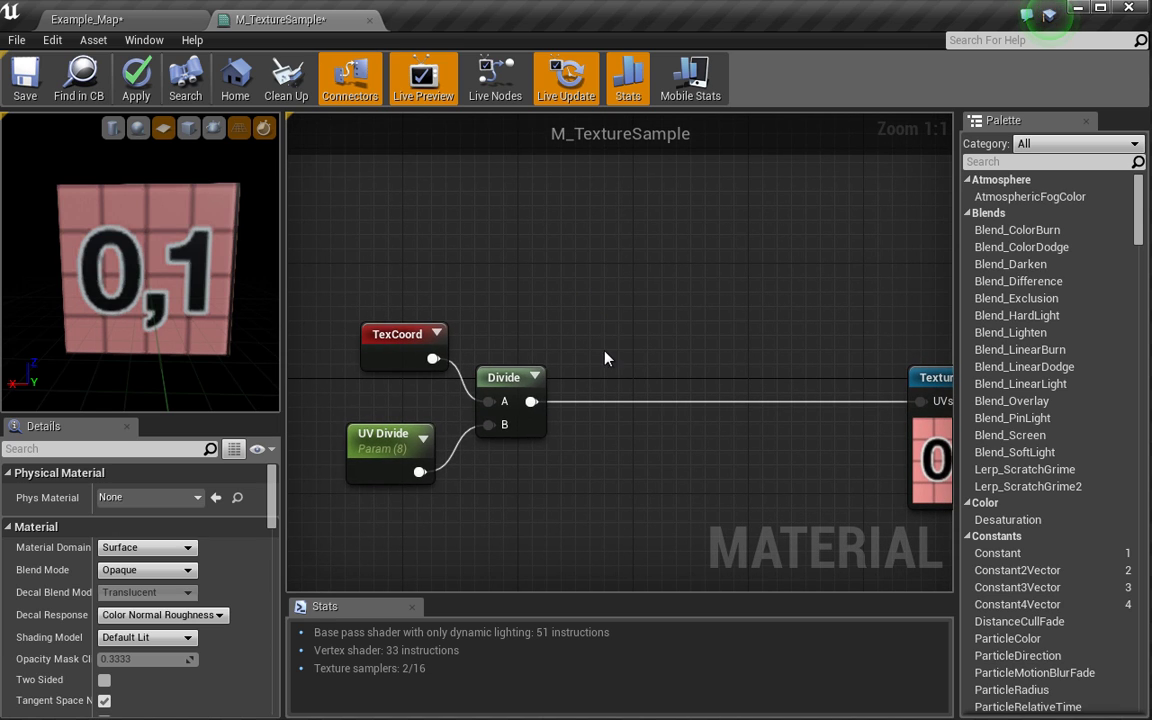
Step: Add an Add node and wire the Divide output into its B input
{"action": "left_click", "coordinate": [602, 322]}
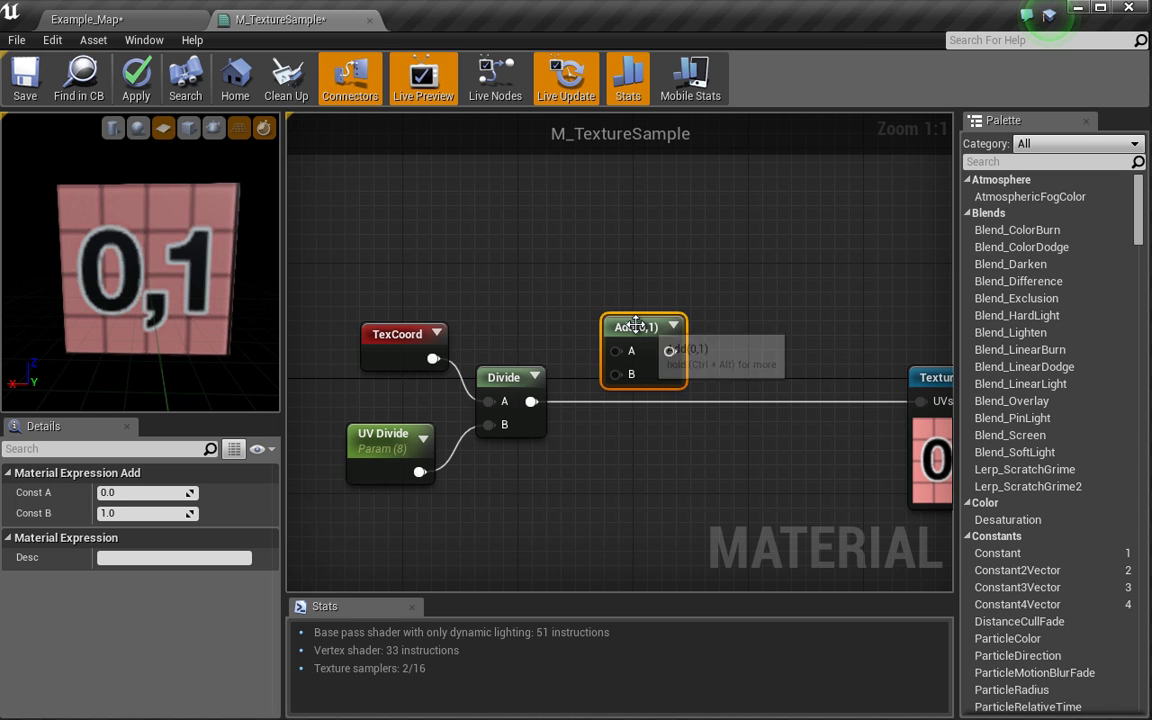
{"action": "left_click_drag", "start_coordinate": [635, 327], "coordinate": [637, 305]}
{"action": "left_click_drag", "start_coordinate": [531, 401], "coordinate": [618, 358]}
{"action": "left_click", "coordinate": [504, 274]}
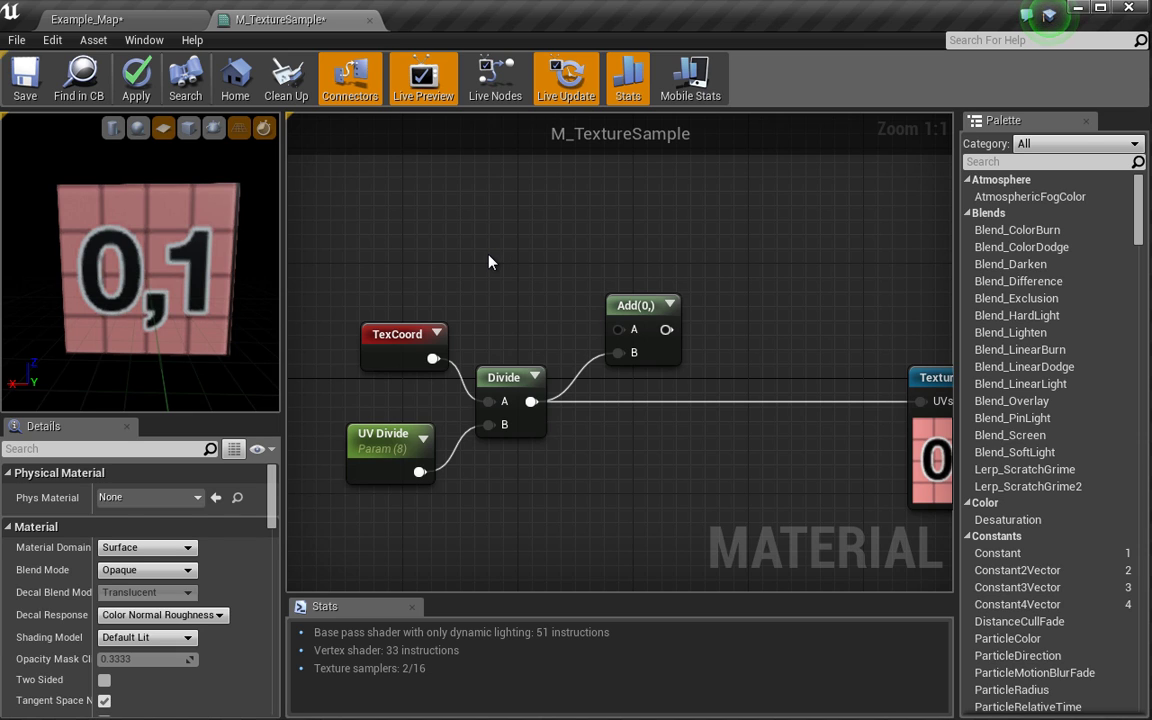
Step: Feed a 0,0 Constant2Vector into Add's A input and route the Add result into the Texture Sample UVs
{"action": "left_click", "coordinate": [490, 258]}
{"action": "left_click_drag", "start_coordinate": [527, 291], "coordinate": [619, 329]}
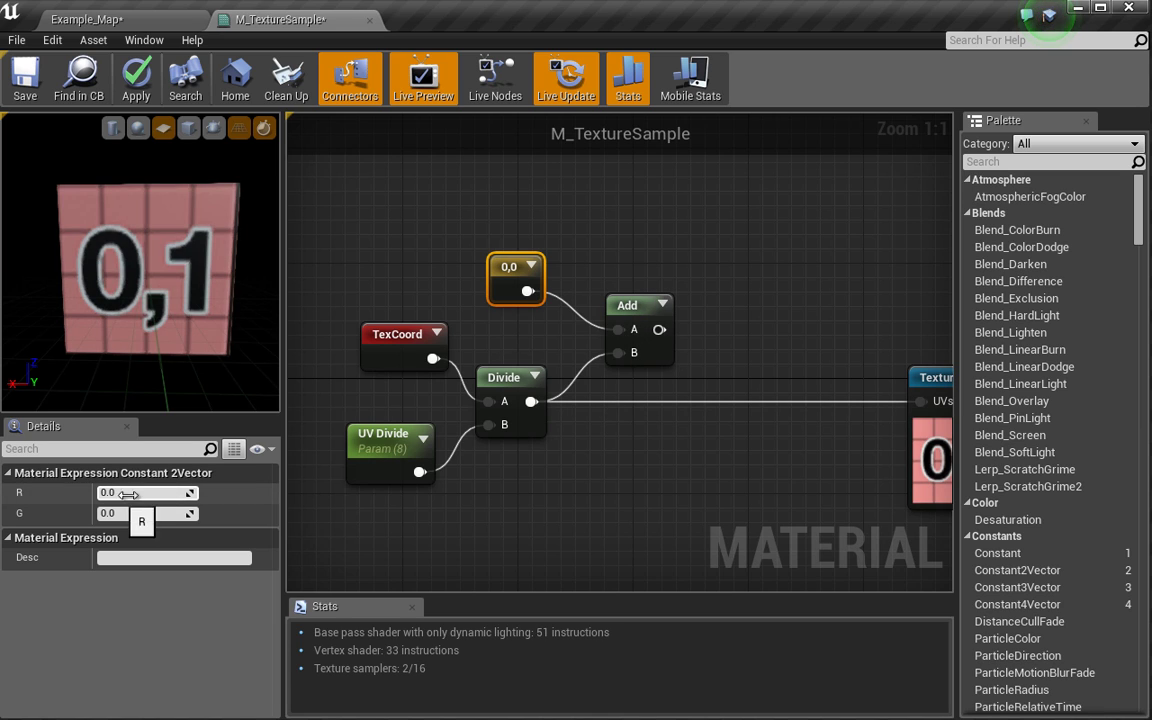
{"action": "left_click_drag", "start_coordinate": [659, 329], "coordinate": [920, 412]}
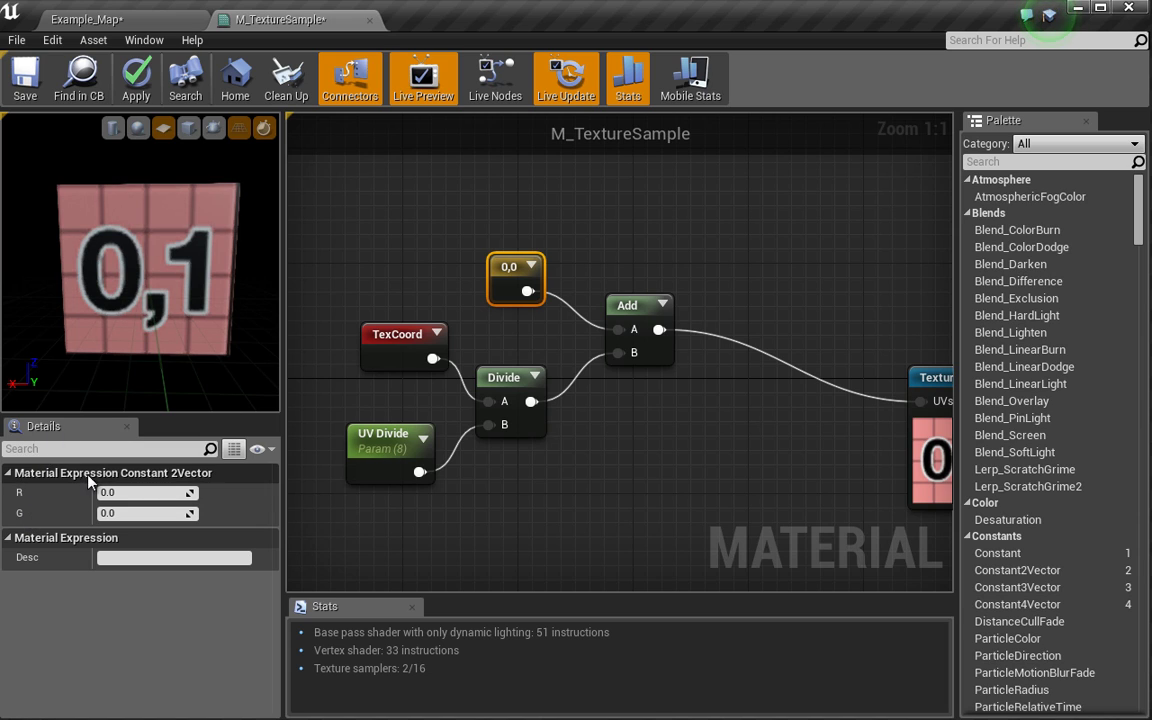
{"action": "left_click", "coordinate": [139, 493]}
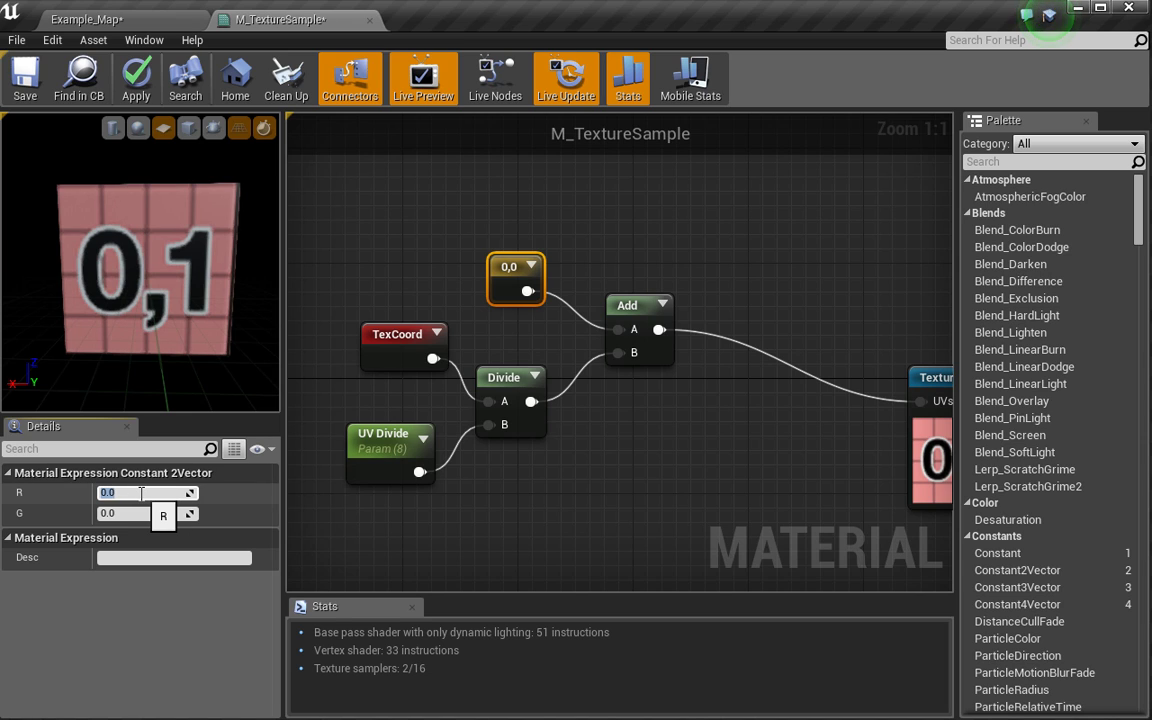
Step: Try an R offset of 0.125 to show cell A2, then reset R to 0
{"action": "type", "text": ".125"}
{"action": "key", "text": "Return"}
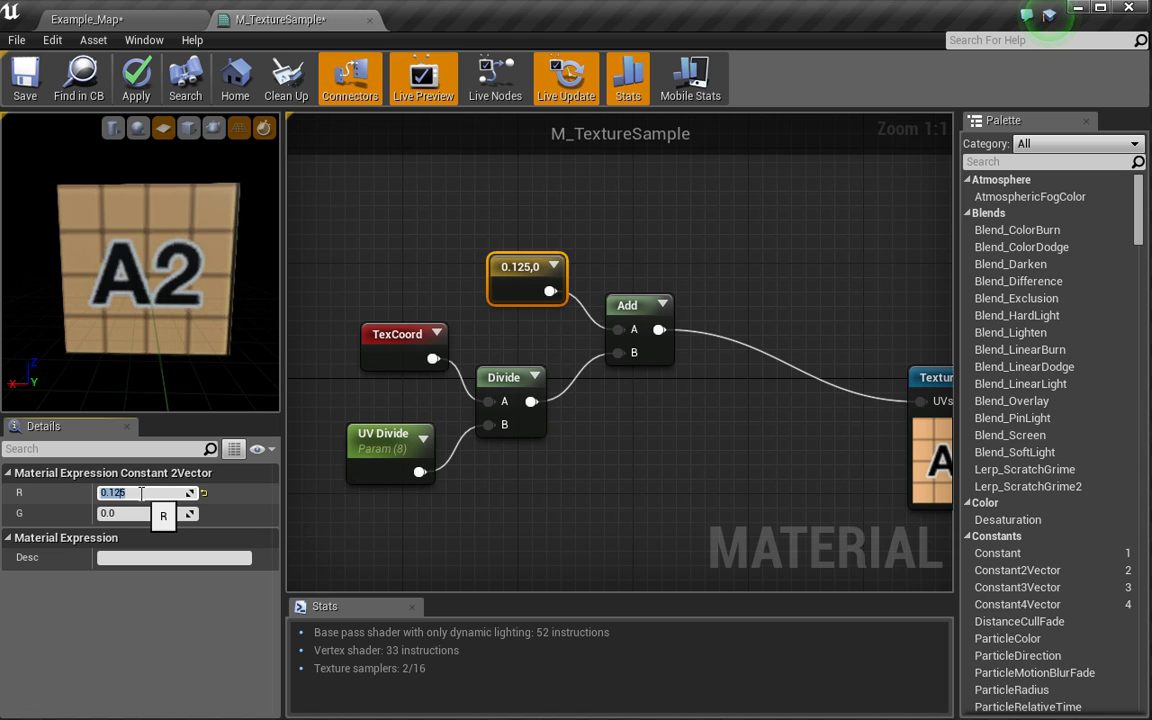
{"action": "left_click", "coordinate": [204, 493]}
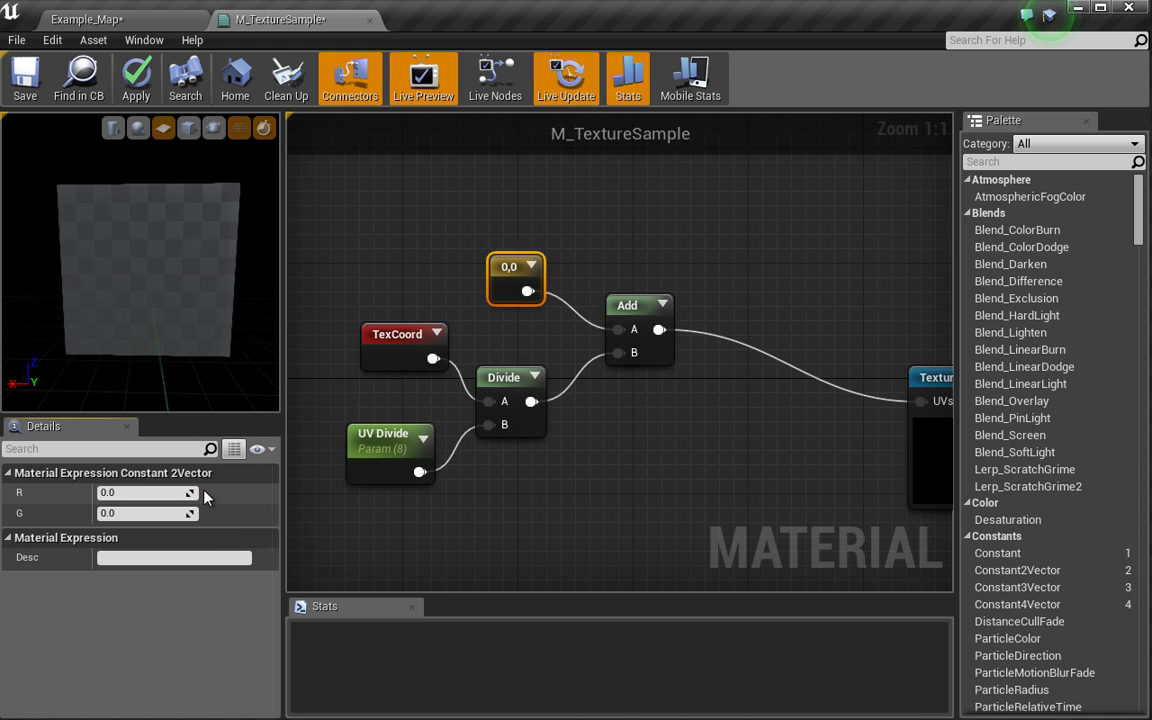
Step: Set the G offset to 0.125 to show cell B1, then return to the Example_Map level
{"action": "left_click", "coordinate": [115, 513]}
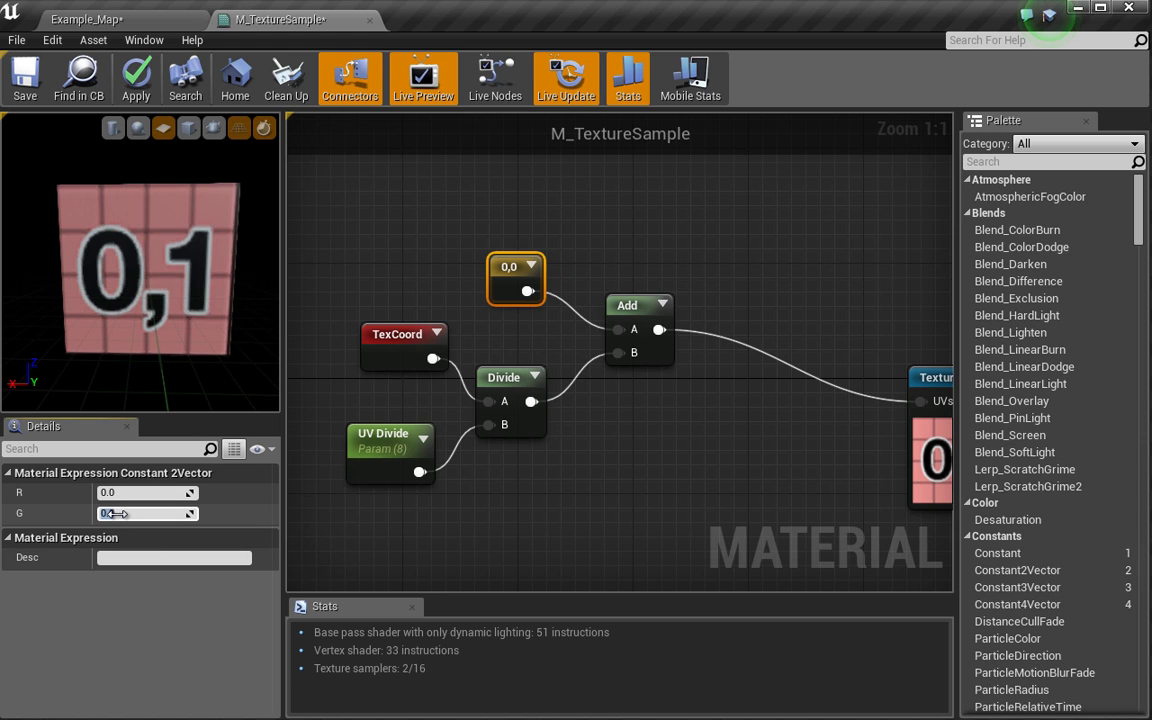
{"action": "key", "text": "BackSpace"}
{"action": "type", "text": ".125"}
{"action": "key", "text": "Return"}
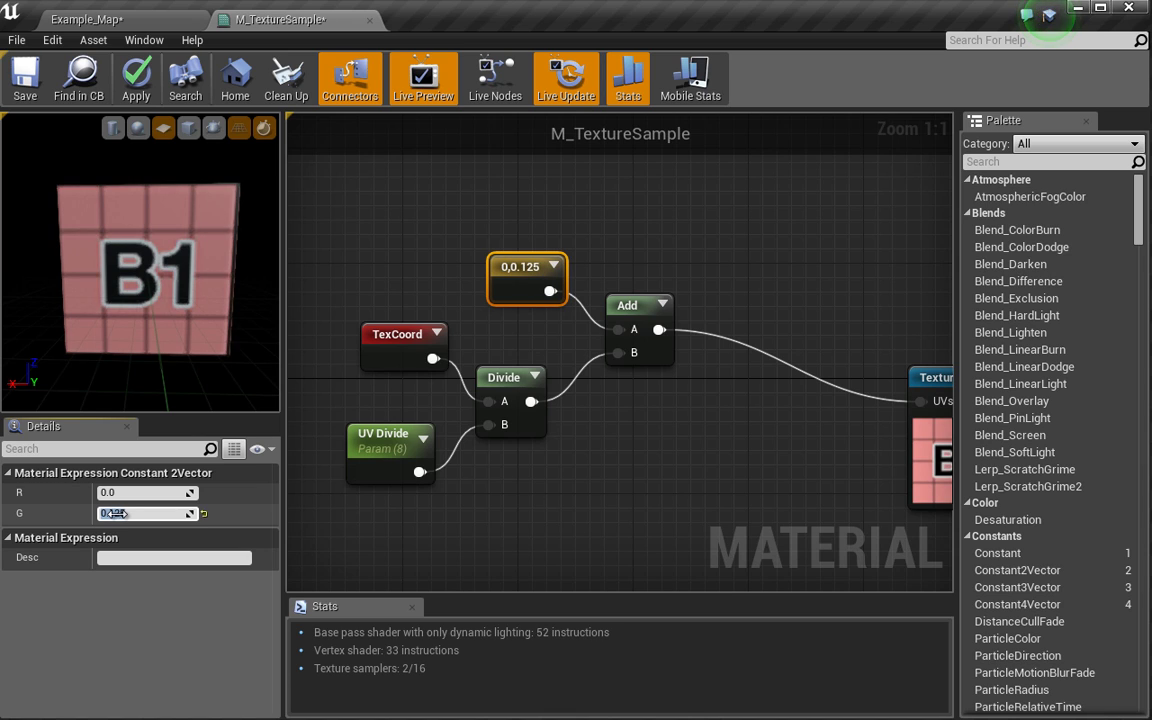
{"action": "left_click", "coordinate": [115, 513]}
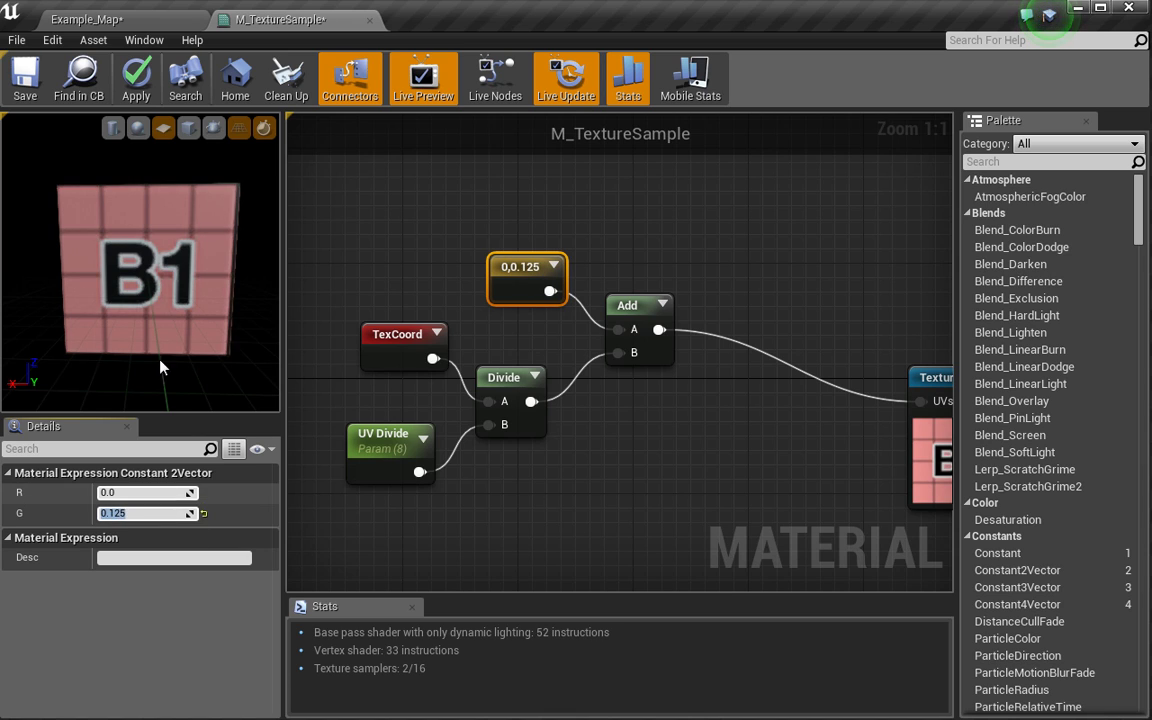
{"action": "left_click", "coordinate": [117, 22]}
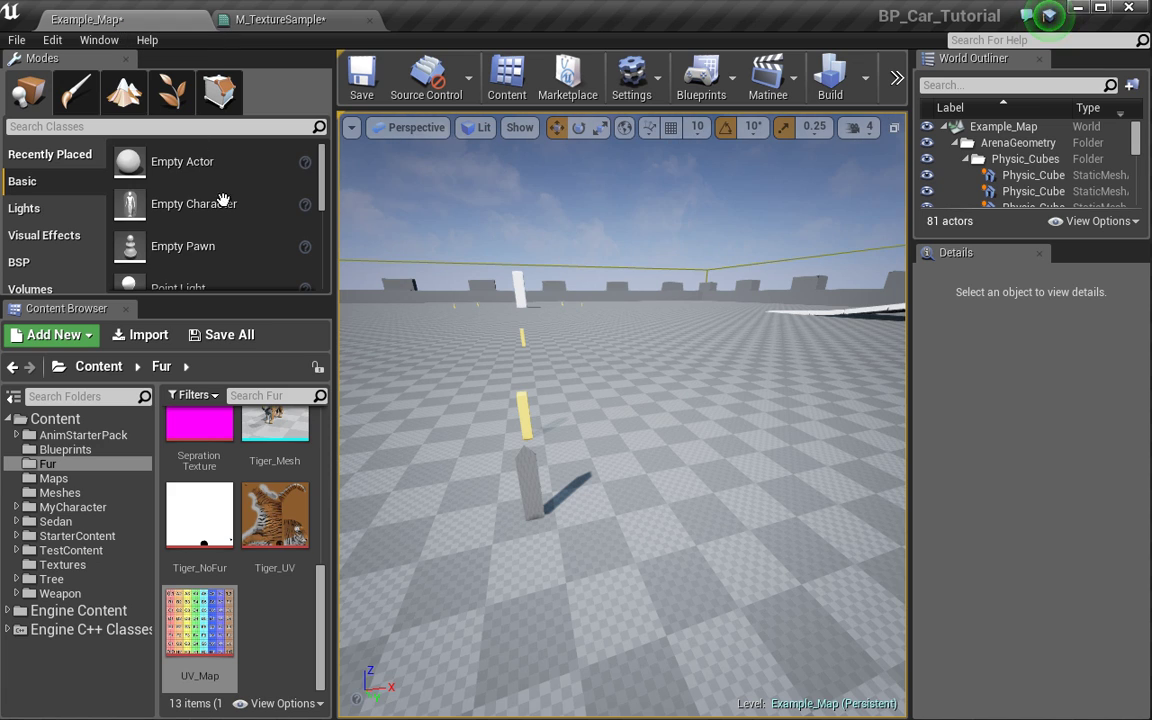
Step: Close UV_Map, set the constant's R to 0.125 for cell B2, and move the node up-left
{"action": "double_click", "coordinate": [205, 590]}
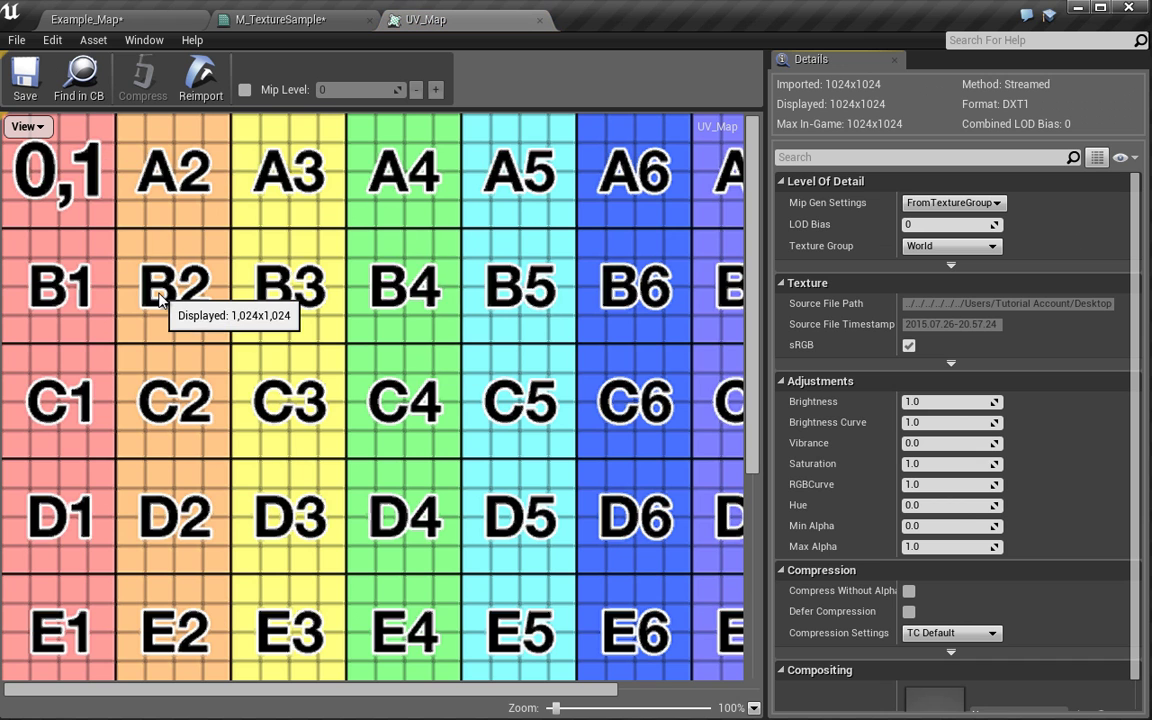
{"action": "left_click", "coordinate": [541, 21]}
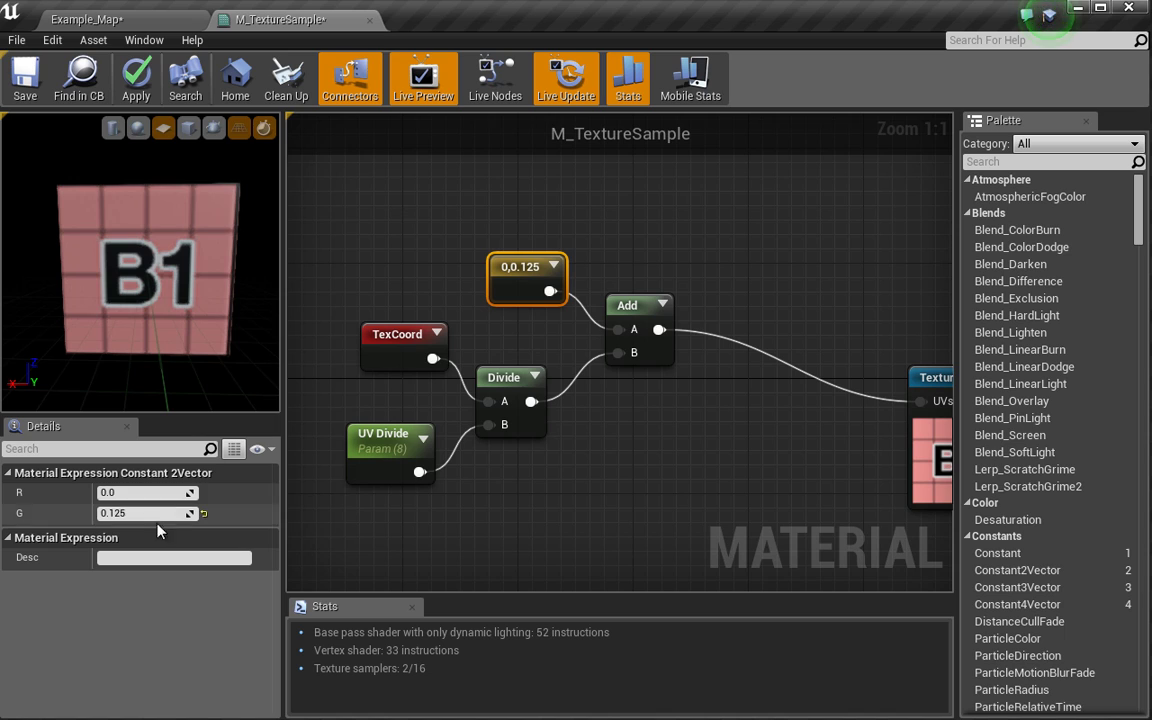
{"action": "left_click", "coordinate": [110, 492]}
{"action": "type", "text": "0.125"}
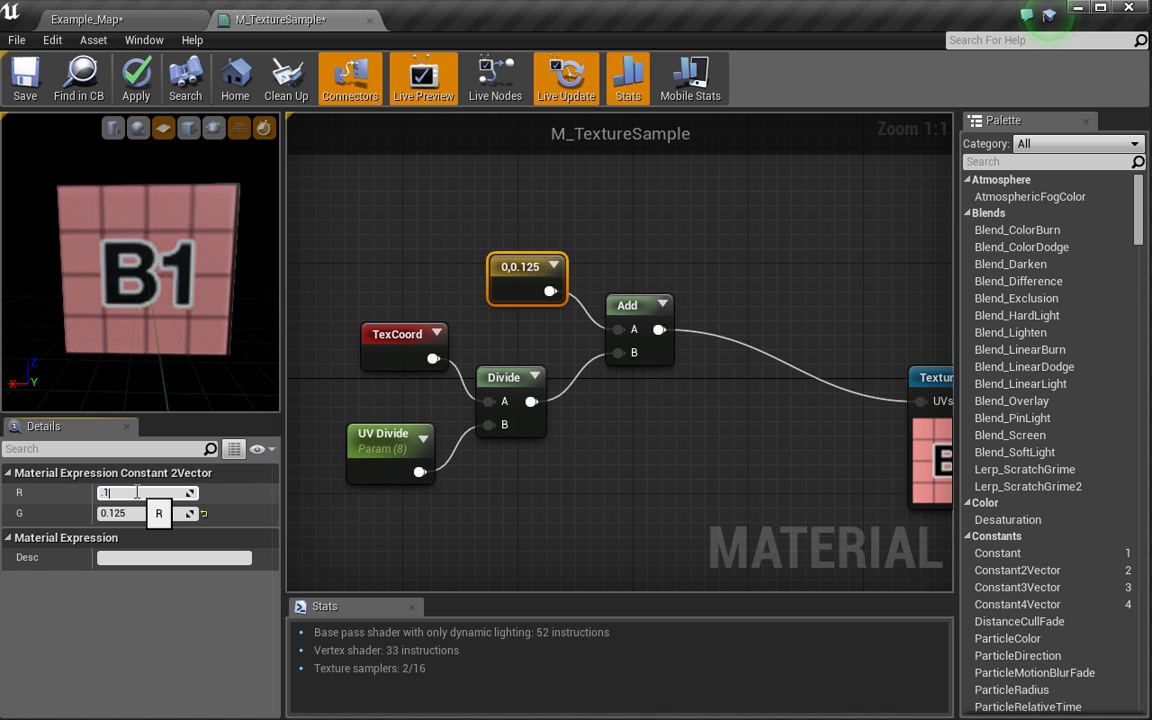
{"action": "key", "text": "Return"}
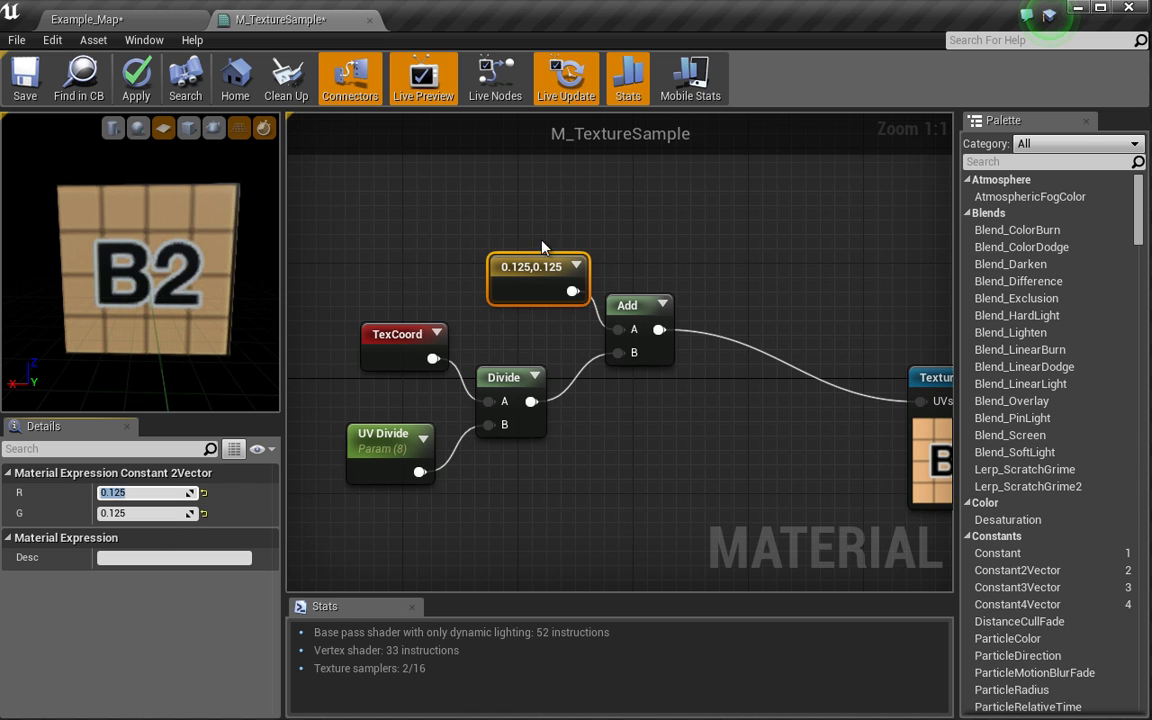
{"action": "left_click", "coordinate": [541, 247]}
{"action": "left_click_drag", "start_coordinate": [527, 262], "coordinate": [470, 229]}
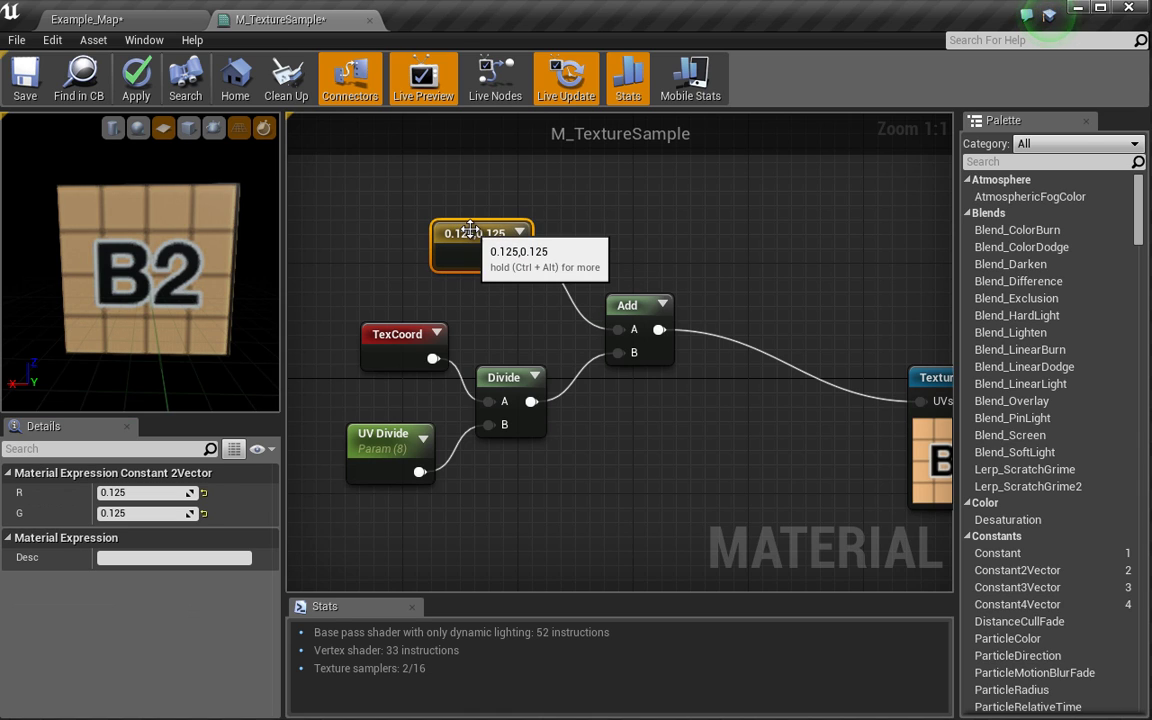
Step: Convert the 0.125,0.125 constant into a vector parameter with the default name None
{"action": "right_click", "coordinate": [470, 229]}
{"action": "left_click", "coordinate": [522, 237]}
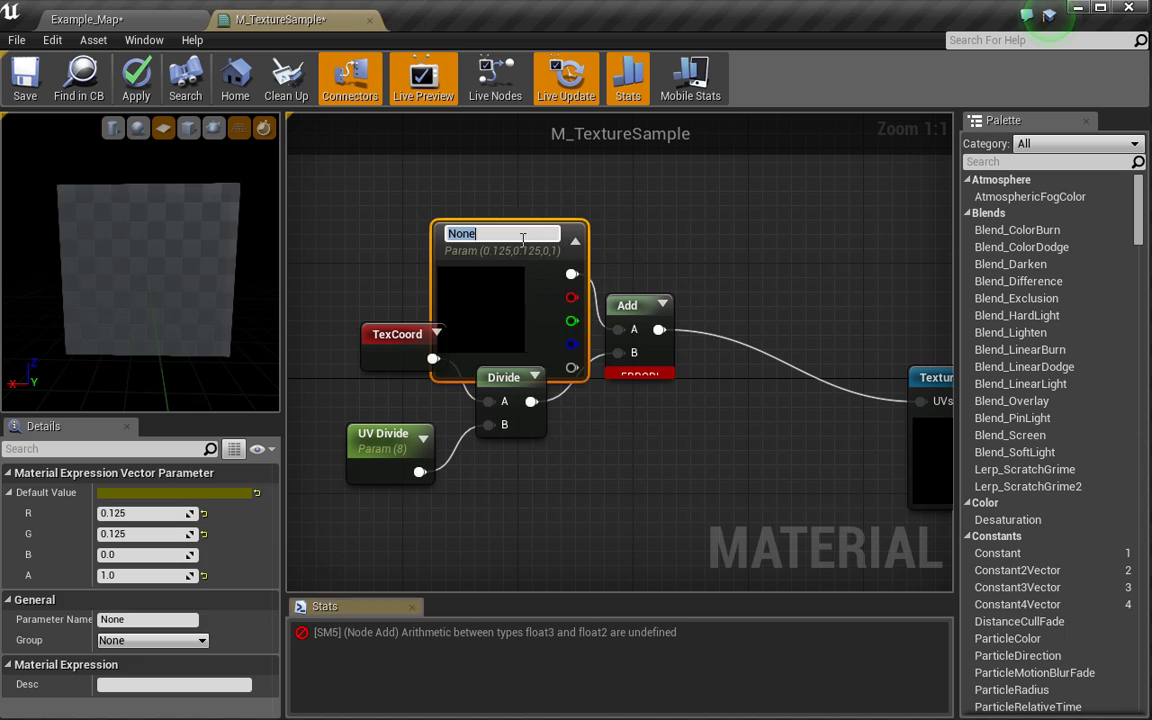
{"action": "key", "text": "Return"}
Step: Rearrange the nodes and delete the None vector parameter, leaving Add's A input empty
{"action": "left_click_drag", "start_coordinate": [500, 287], "coordinate": [453, 248]}
{"action": "left_click", "coordinate": [572, 206]}
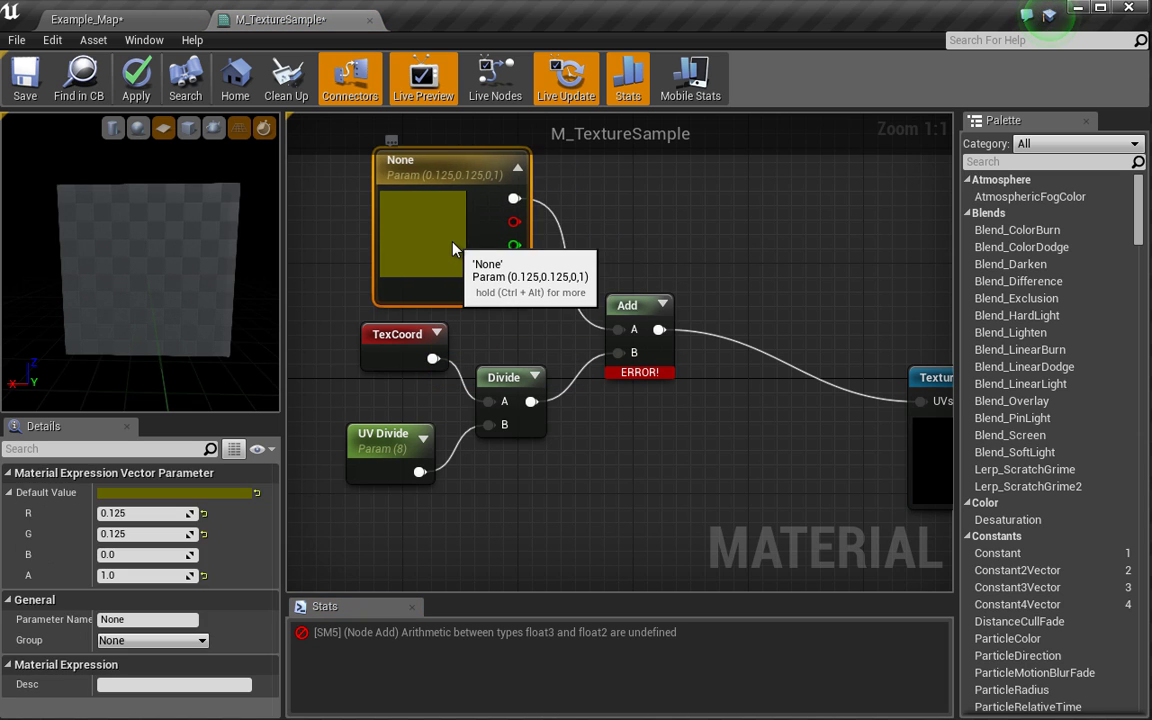
{"action": "right_click_drag", "start_coordinate": [539, 202], "coordinate": [554, 303]}
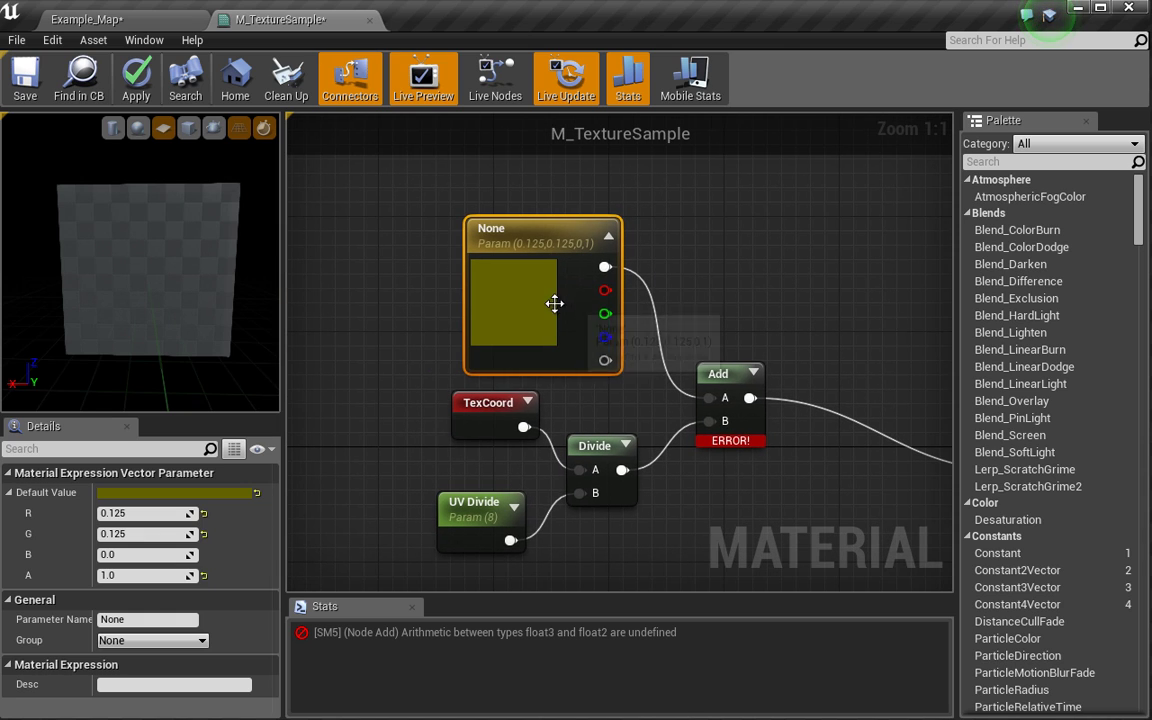
{"action": "left_click", "coordinate": [166, 514]}
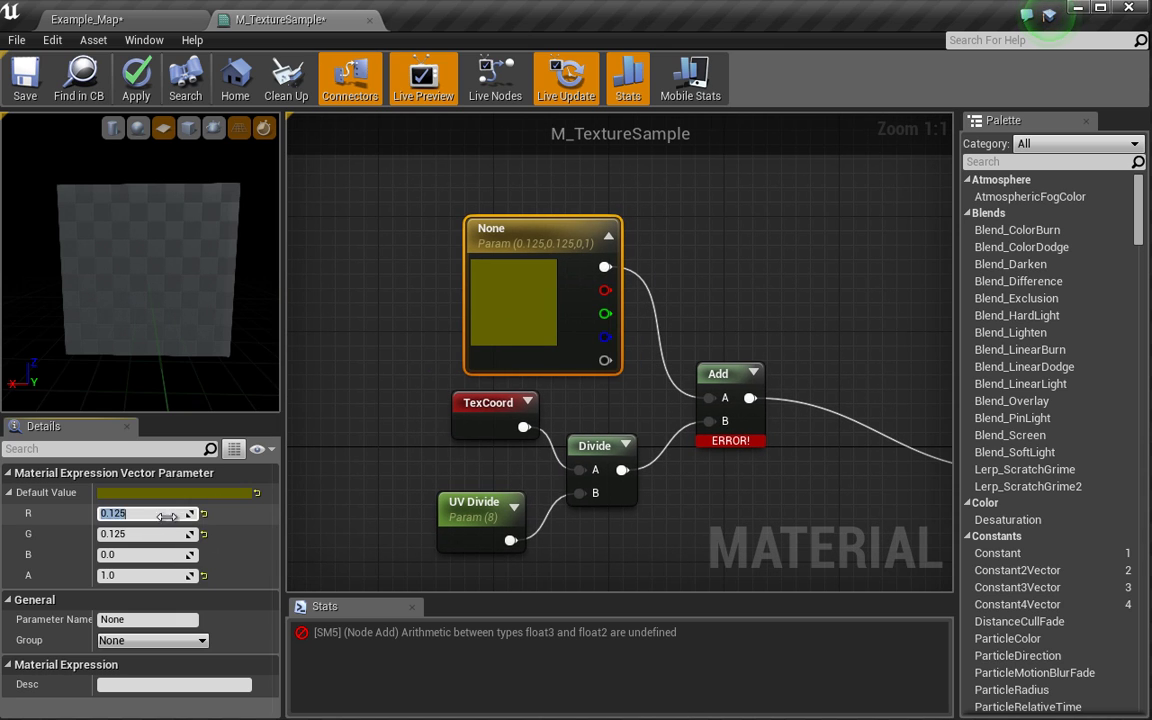
{"action": "left_click_drag", "start_coordinate": [720, 370], "coordinate": [762, 370]}
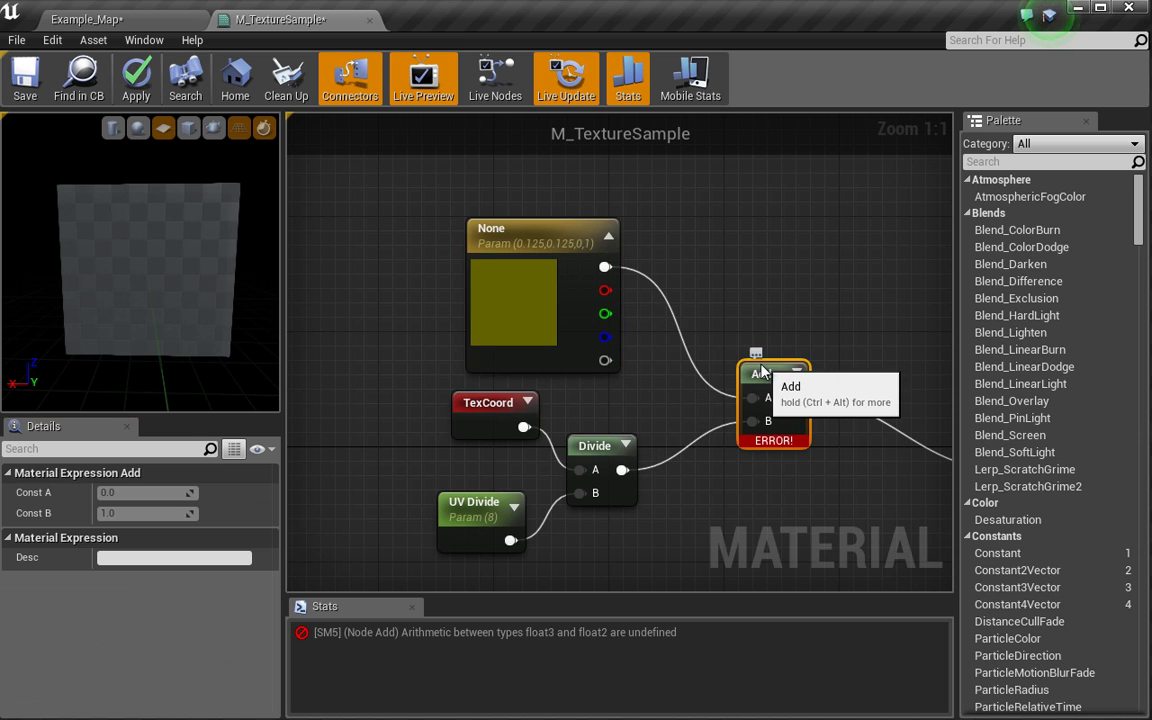
{"action": "left_click_drag", "start_coordinate": [514, 309], "coordinate": [482, 294]}
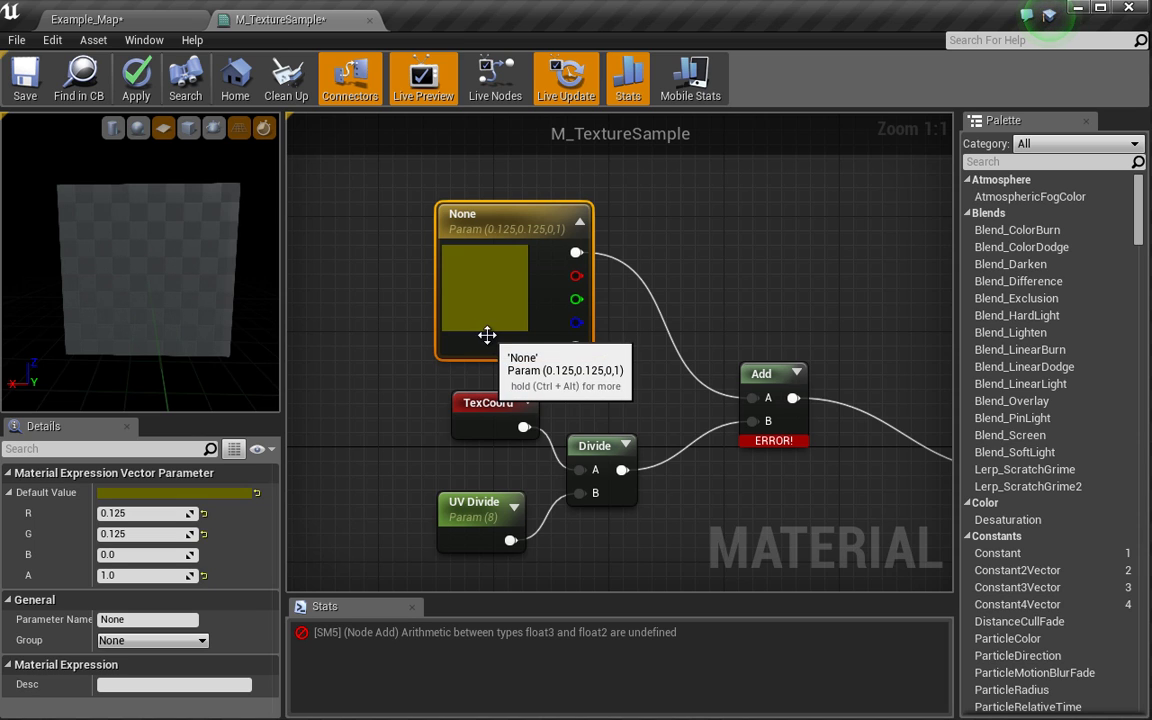
{"action": "key", "text": "Delete"}
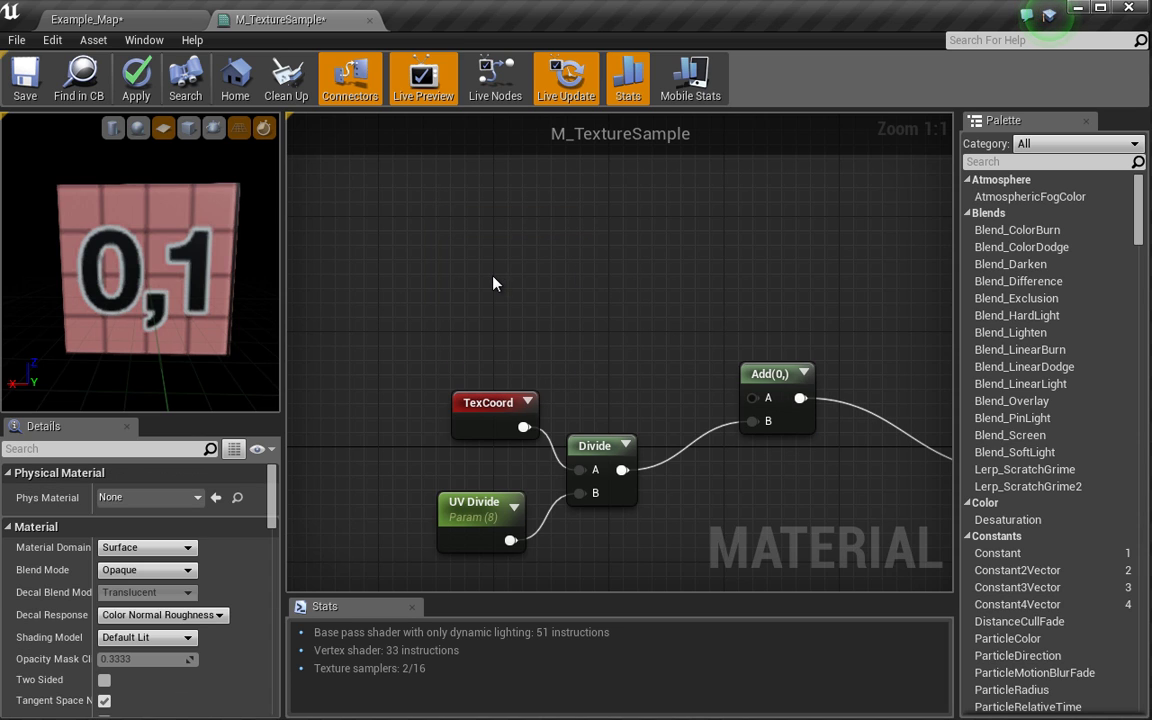
Step: Place two Scalar Parameter nodes, one above the other, in the graph
{"action": "left_click", "coordinate": [449, 234]}
{"action": "type", "text": "sss"}
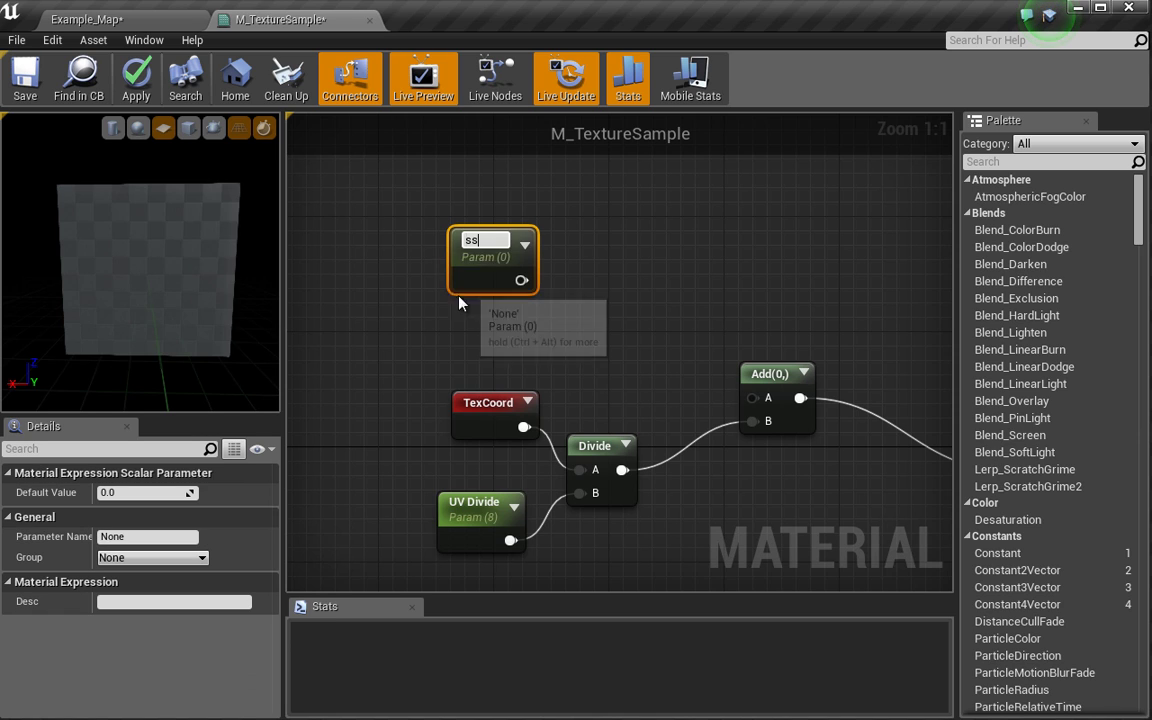
{"action": "left_click", "coordinate": [465, 330]}
{"action": "type", "text": "s"}
{"action": "left_click", "coordinate": [553, 308]}
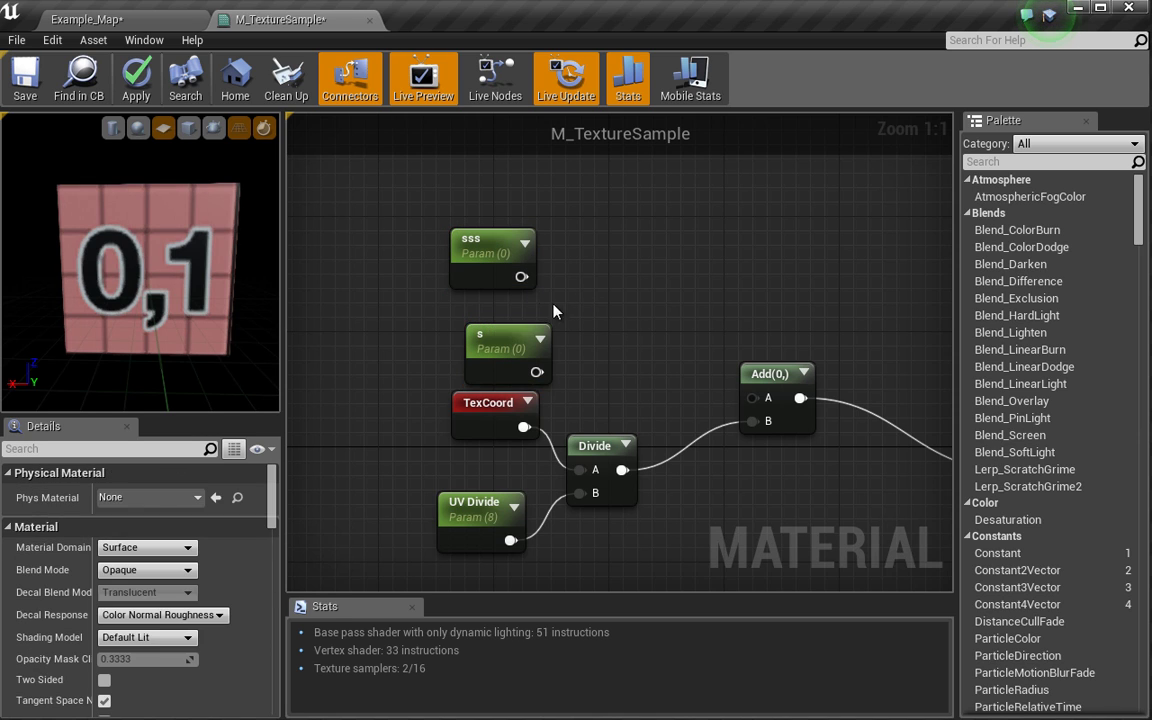
{"action": "left_click_drag", "start_coordinate": [484, 330], "coordinate": [471, 313]}
Step: Rename the two scalar parameters to 'U Tile' and 'V Tile'
{"action": "left_click", "coordinate": [476, 252]}
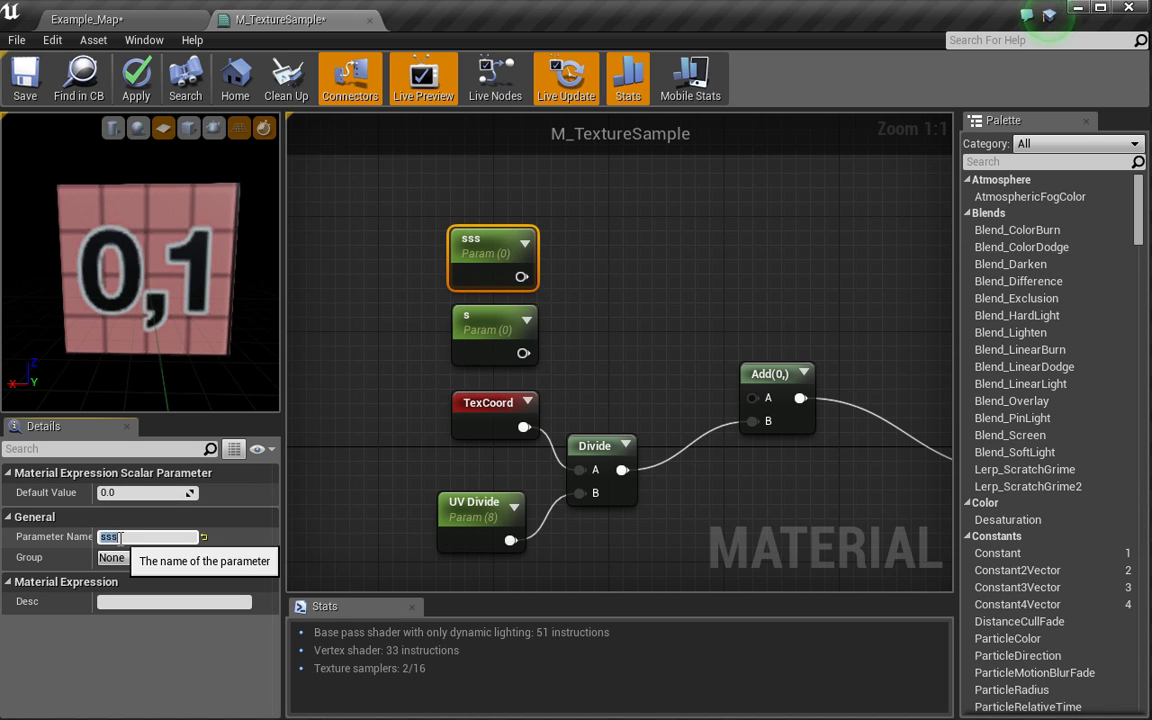
{"action": "left_click", "coordinate": [125, 537]}
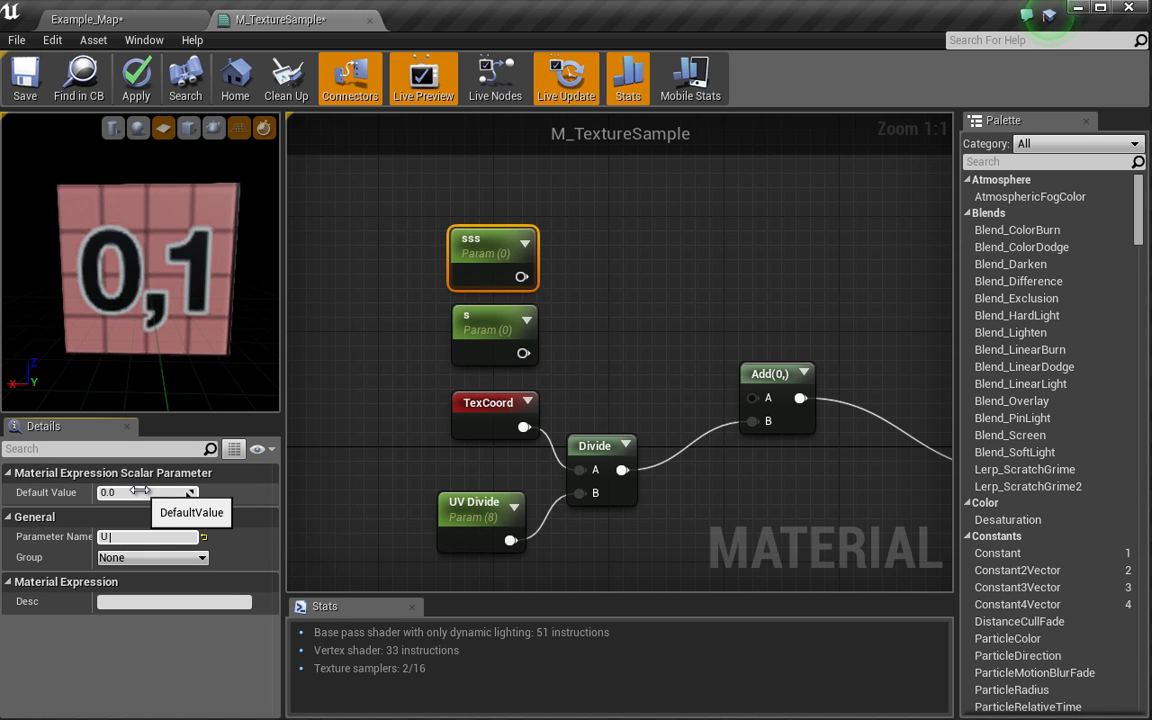
{"action": "type", "text": "U Tile"}
{"action": "key", "text": "Return"}
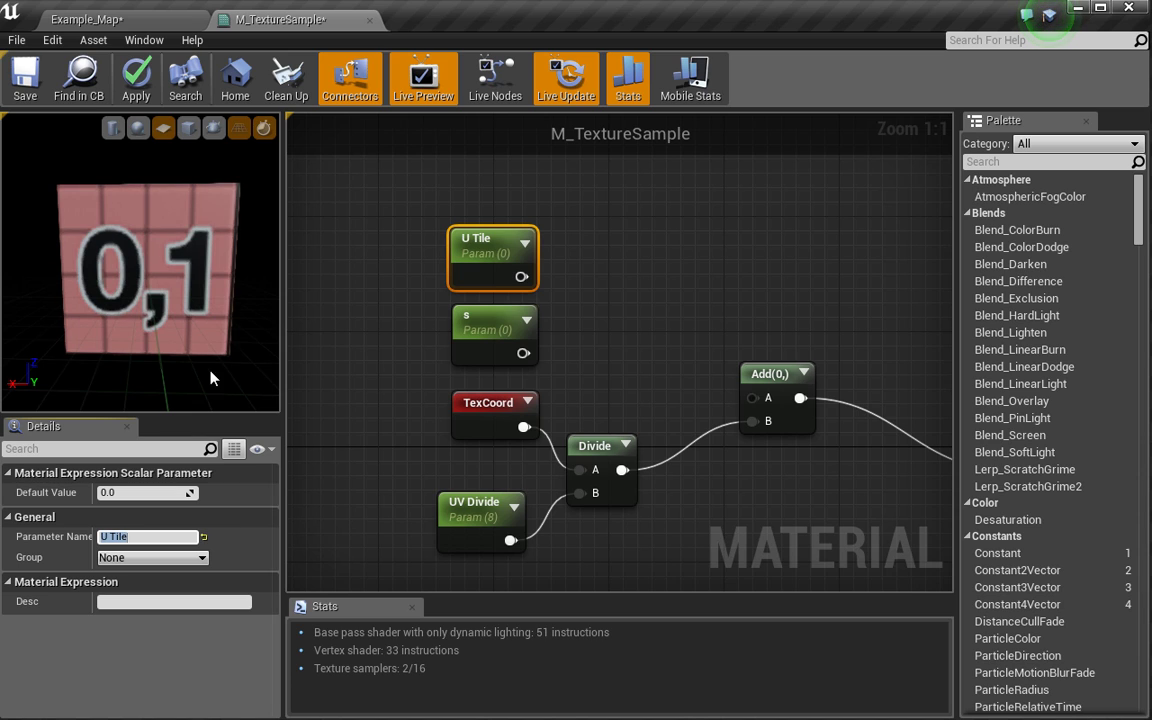
{"action": "left_click", "coordinate": [500, 326]}
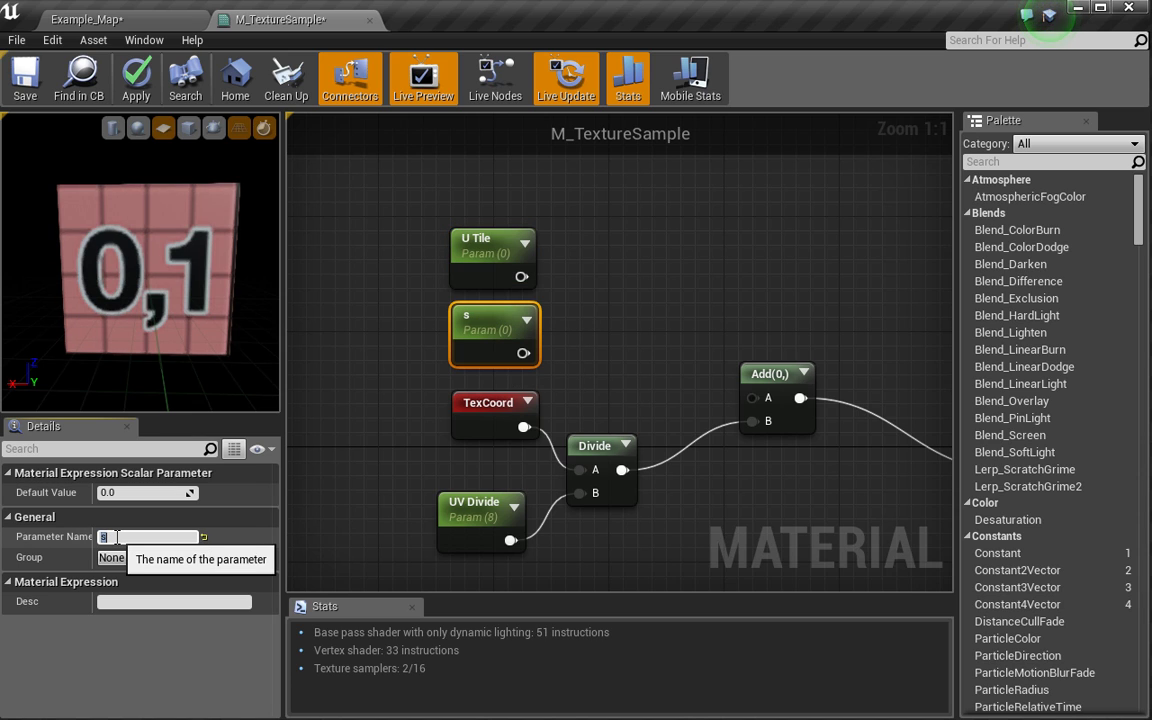
{"action": "left_click", "coordinate": [134, 537]}
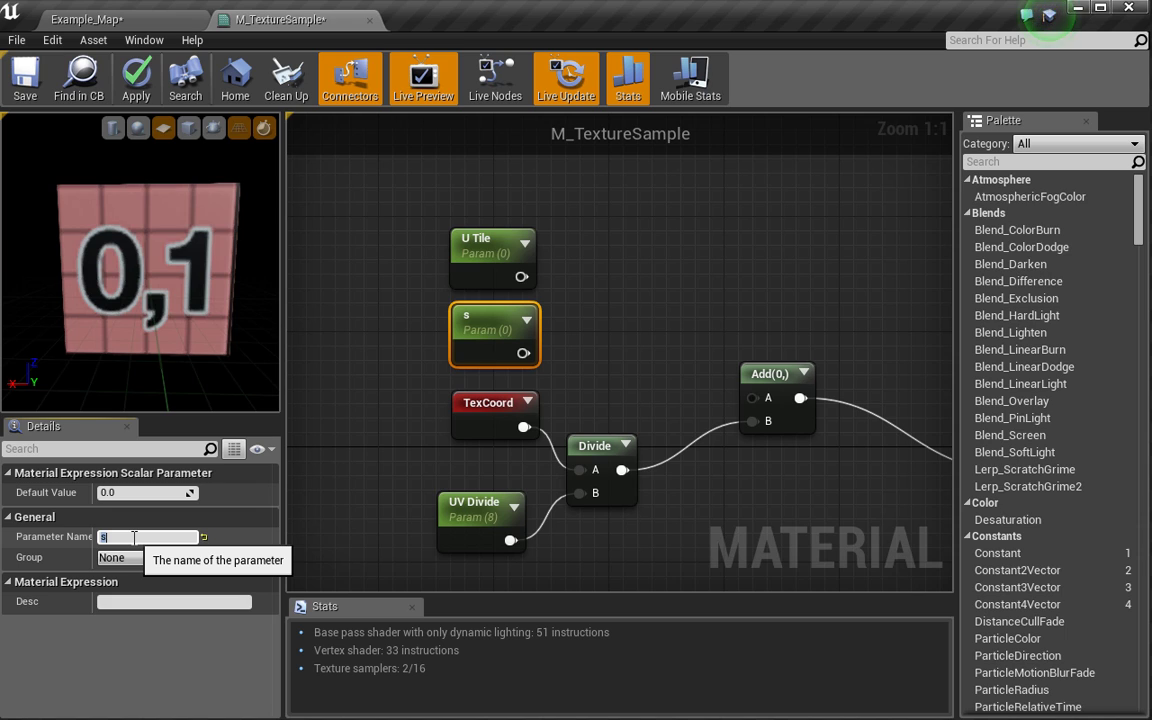
{"action": "type", "text": "V Tile"}
{"action": "key", "text": "Return"}
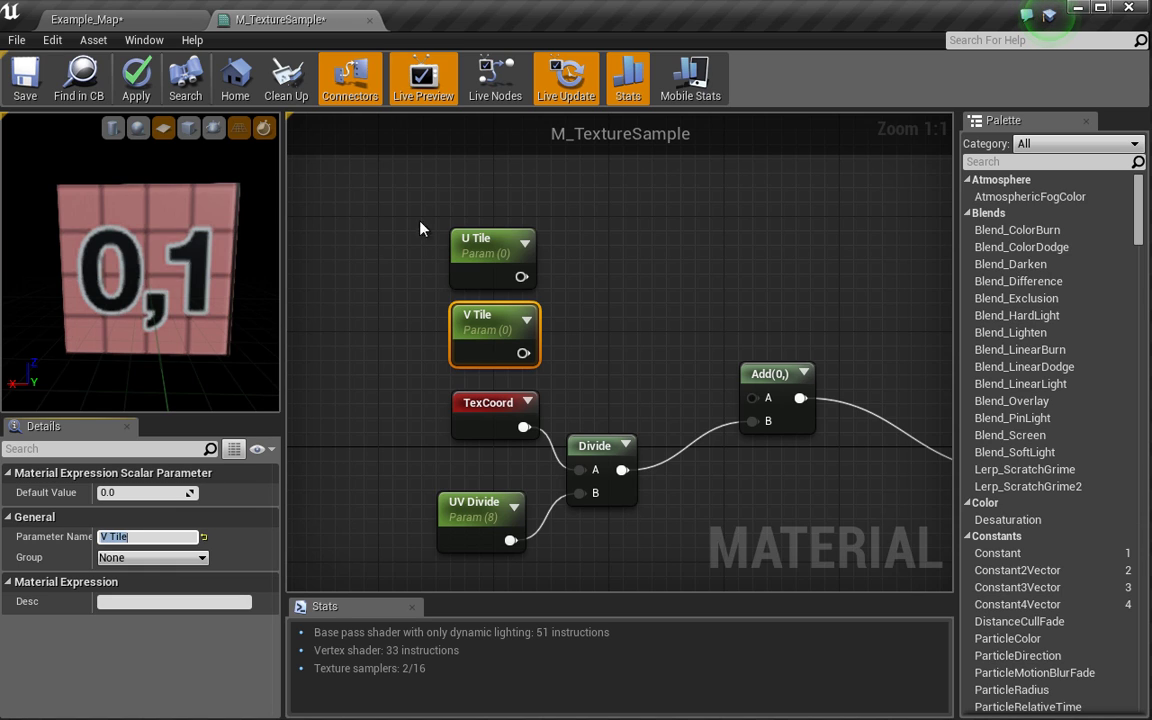
Step: Arrange the U Tile and V Tile nodes together above the TexCoord node
{"action": "left_click_drag", "start_coordinate": [414, 219], "coordinate": [555, 365]}
{"action": "left_click_drag", "start_coordinate": [508, 326], "coordinate": [480, 283]}
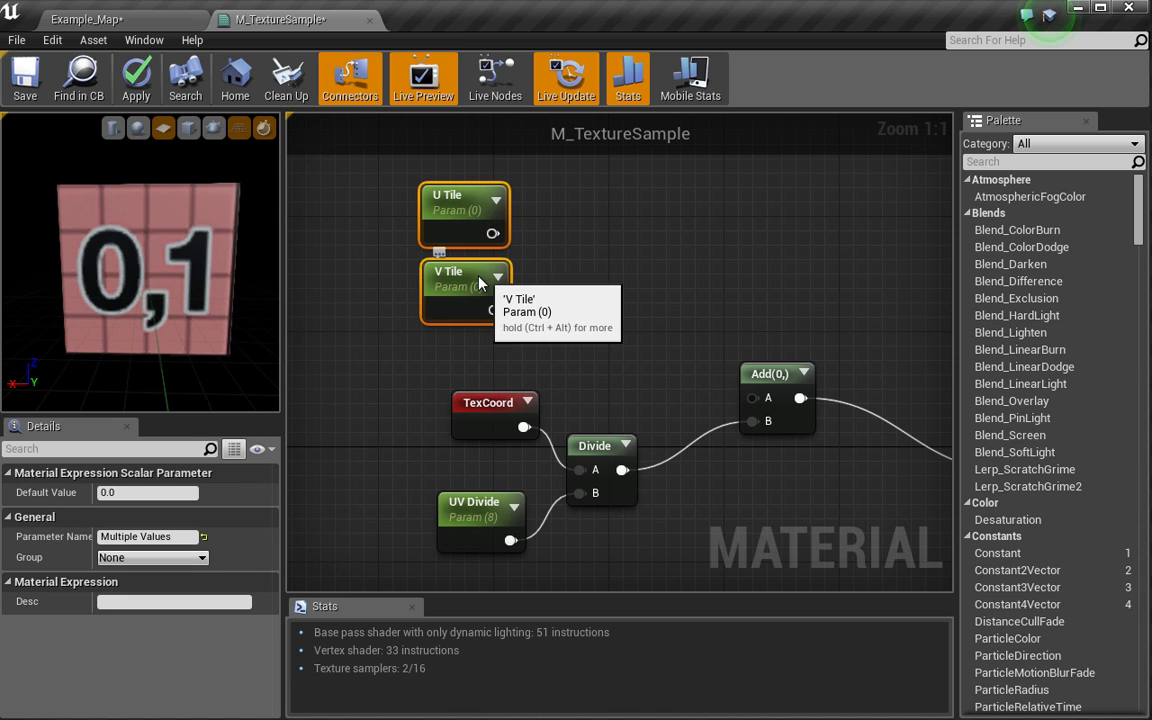
{"action": "left_click", "coordinate": [548, 261]}
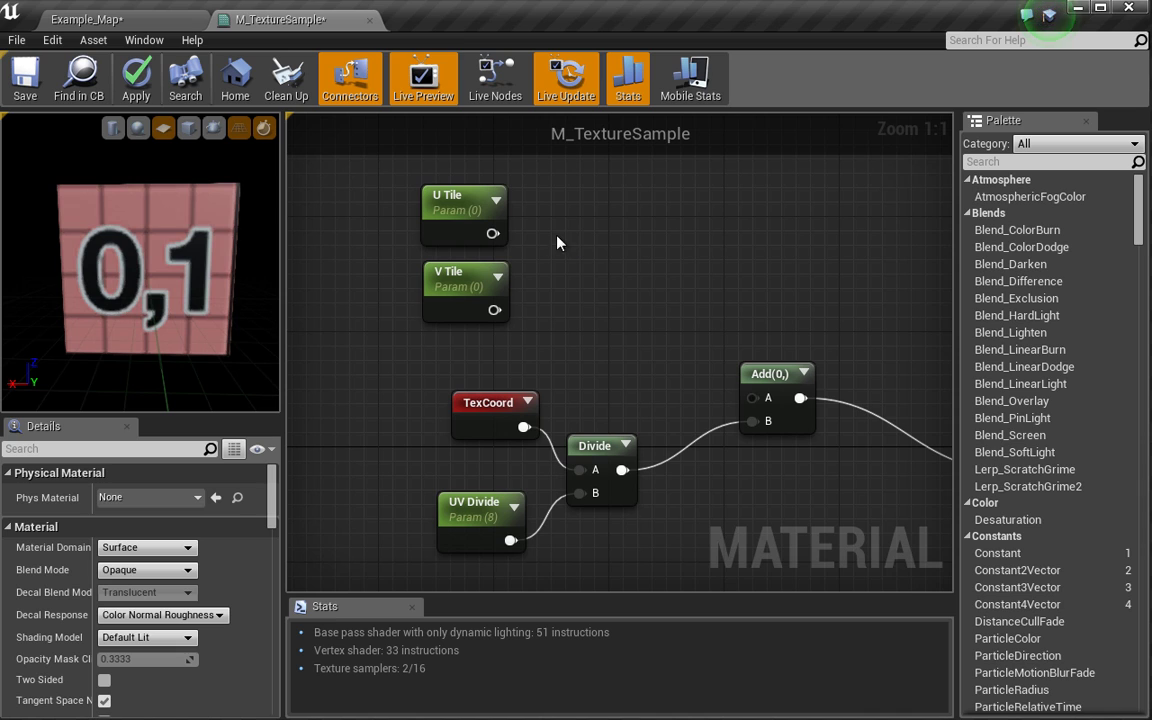
{"action": "left_click_drag", "start_coordinate": [560, 193], "coordinate": [481, 308]}
{"action": "left_click_drag", "start_coordinate": [328, 169], "coordinate": [495, 240]}
{"action": "left_click", "coordinate": [602, 249]}
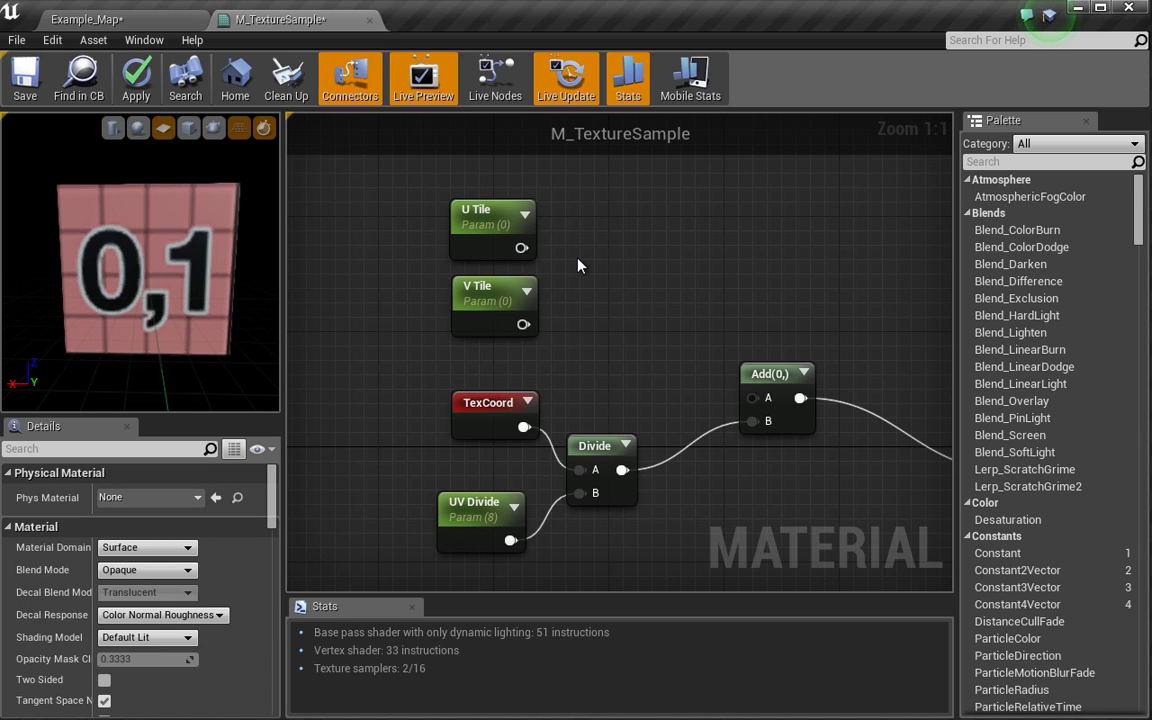
Step: Add an AppendVector fed by U Tile, and wire Append and the divided coordinates into Add
{"action": "right_click", "coordinate": [578, 265]}
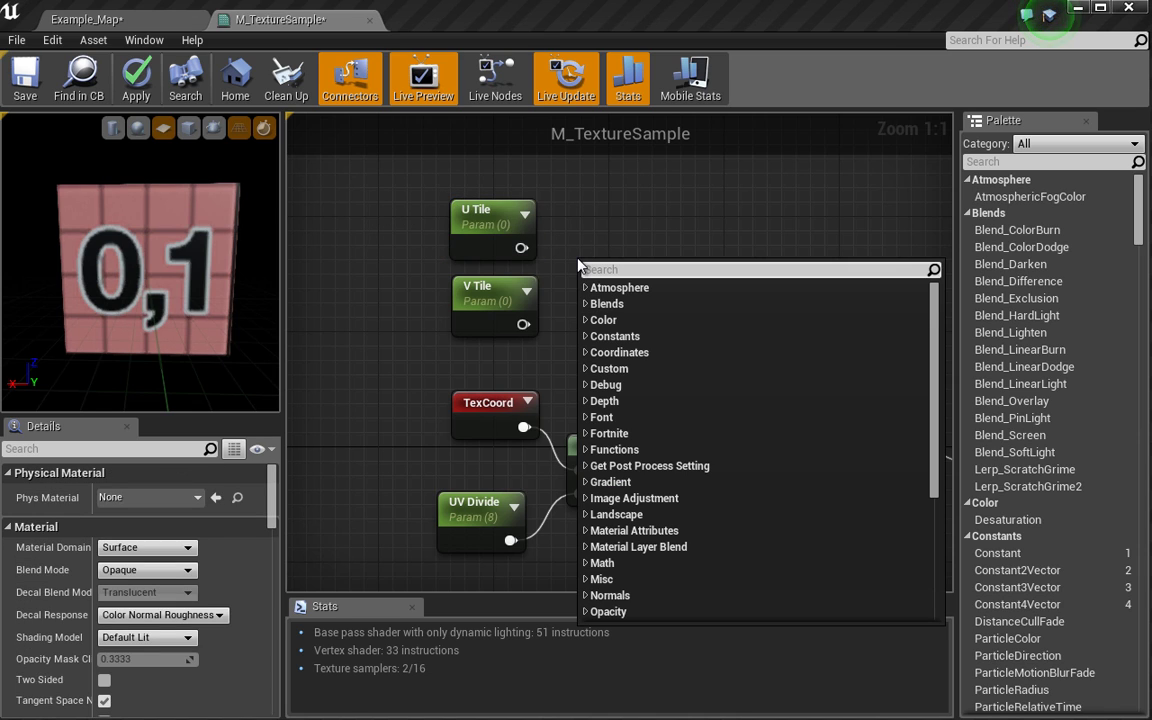
{"action": "type", "text": "app"}
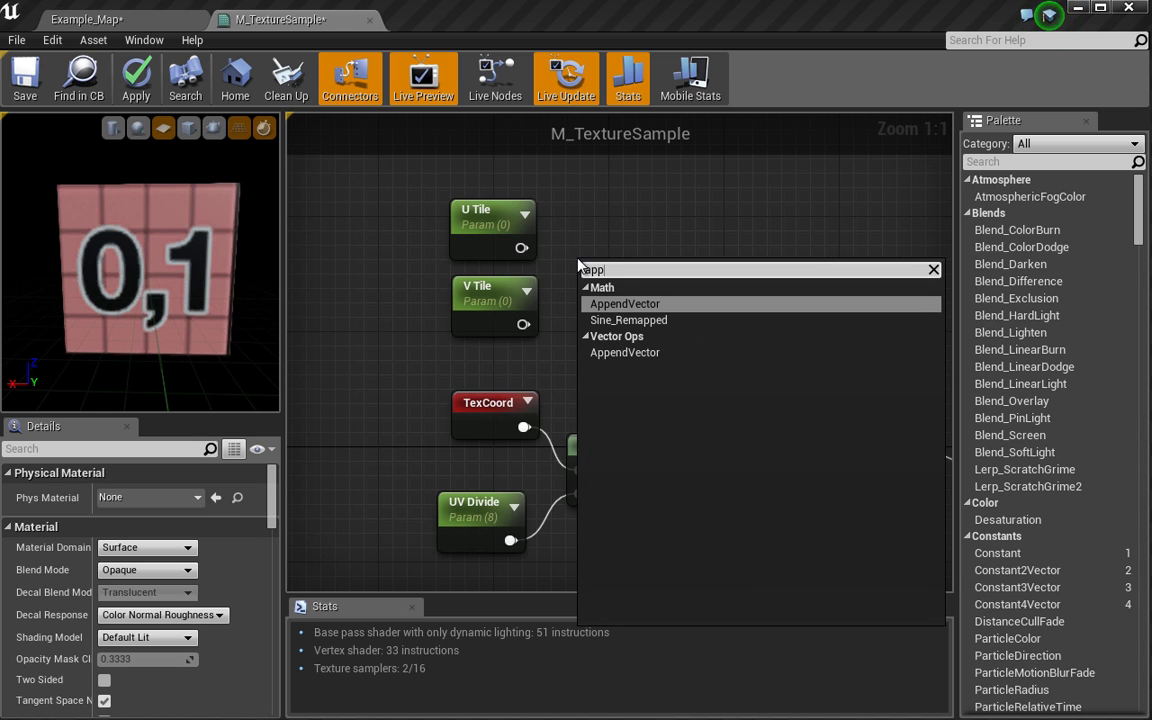
{"action": "key", "text": "Down"}
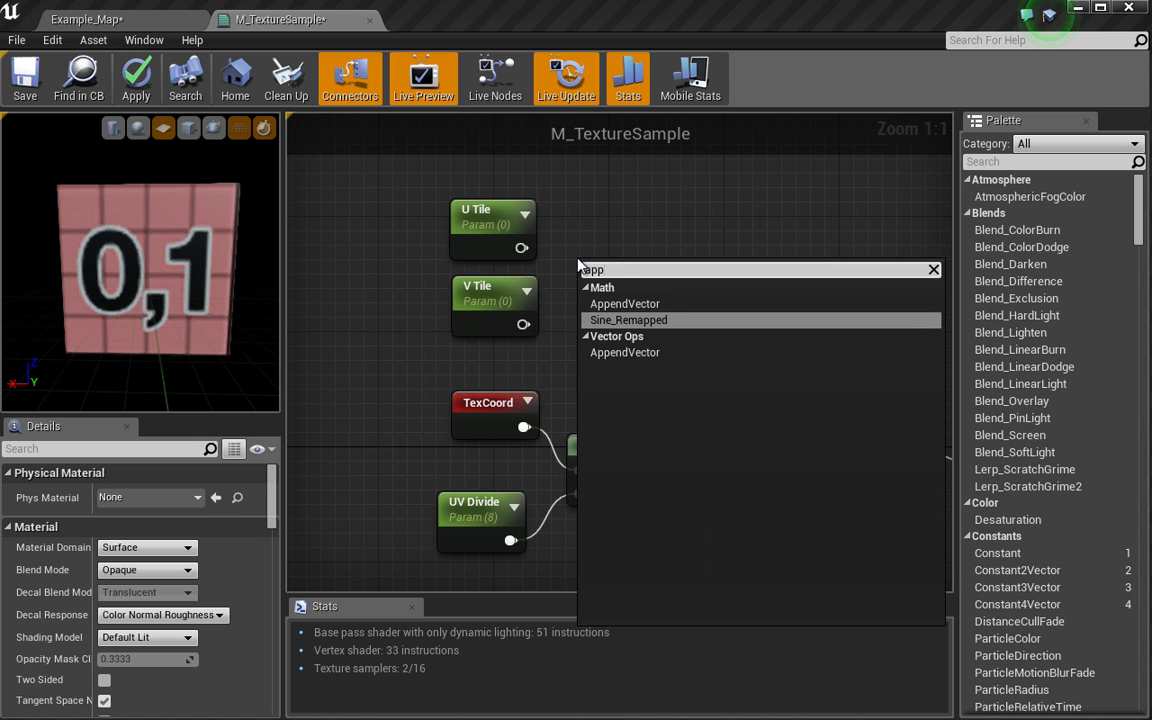
{"action": "key", "text": "Down"}
{"action": "key", "text": "Return"}
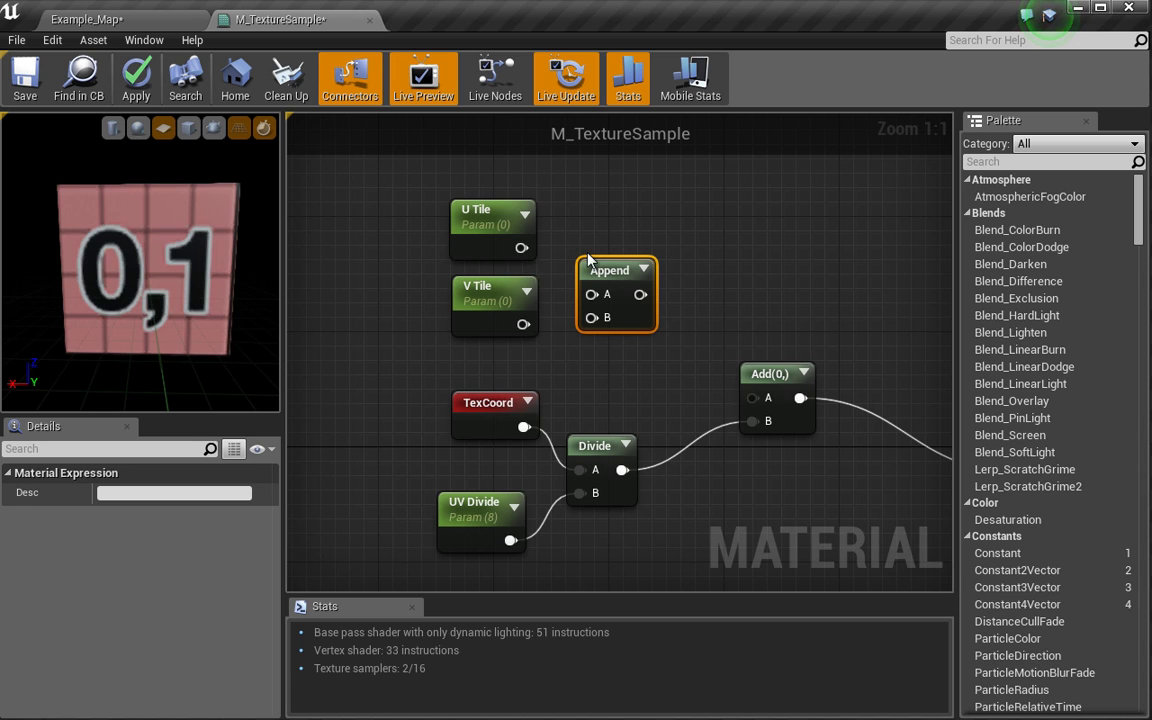
{"action": "left_click_drag", "start_coordinate": [628, 276], "coordinate": [630, 250]}
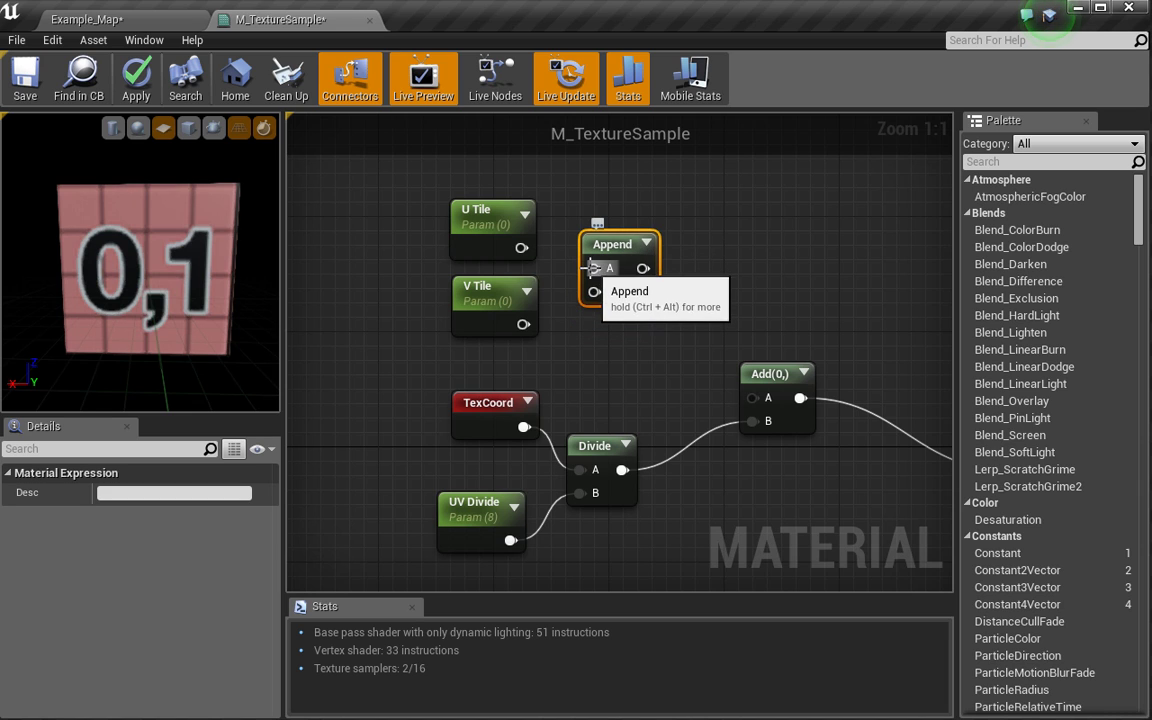
{"action": "left_click_drag", "start_coordinate": [520, 247], "coordinate": [523, 325]}
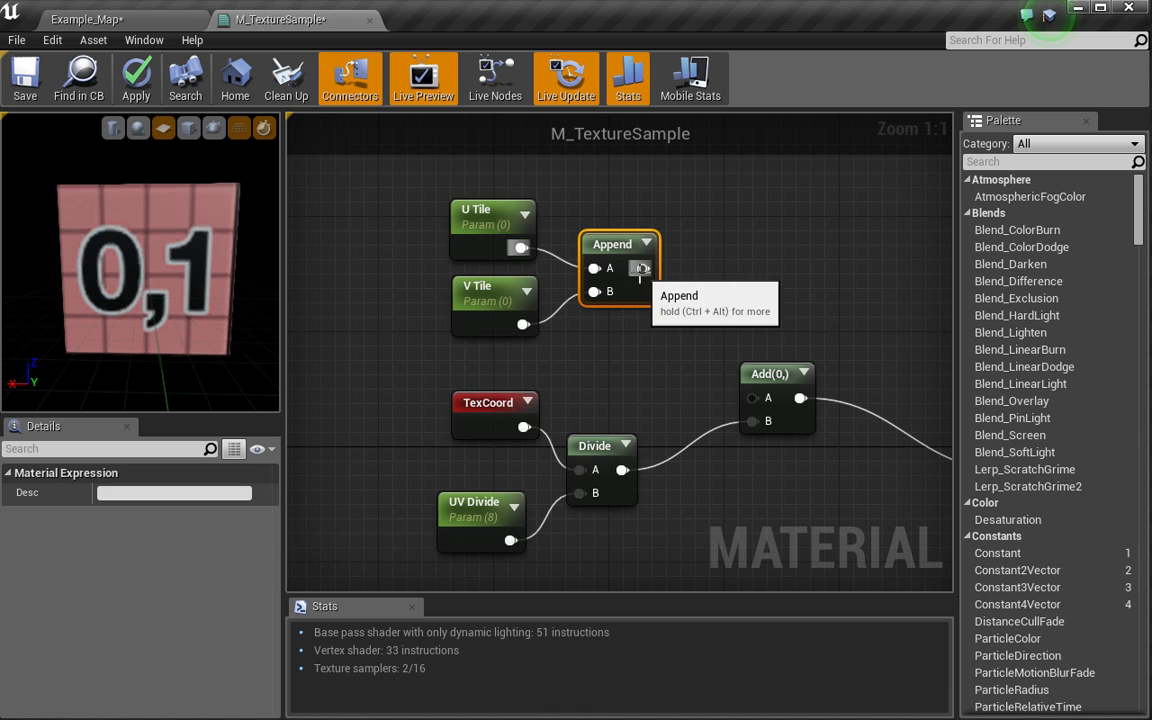
{"action": "left_click_drag", "start_coordinate": [643, 268], "coordinate": [752, 398]}
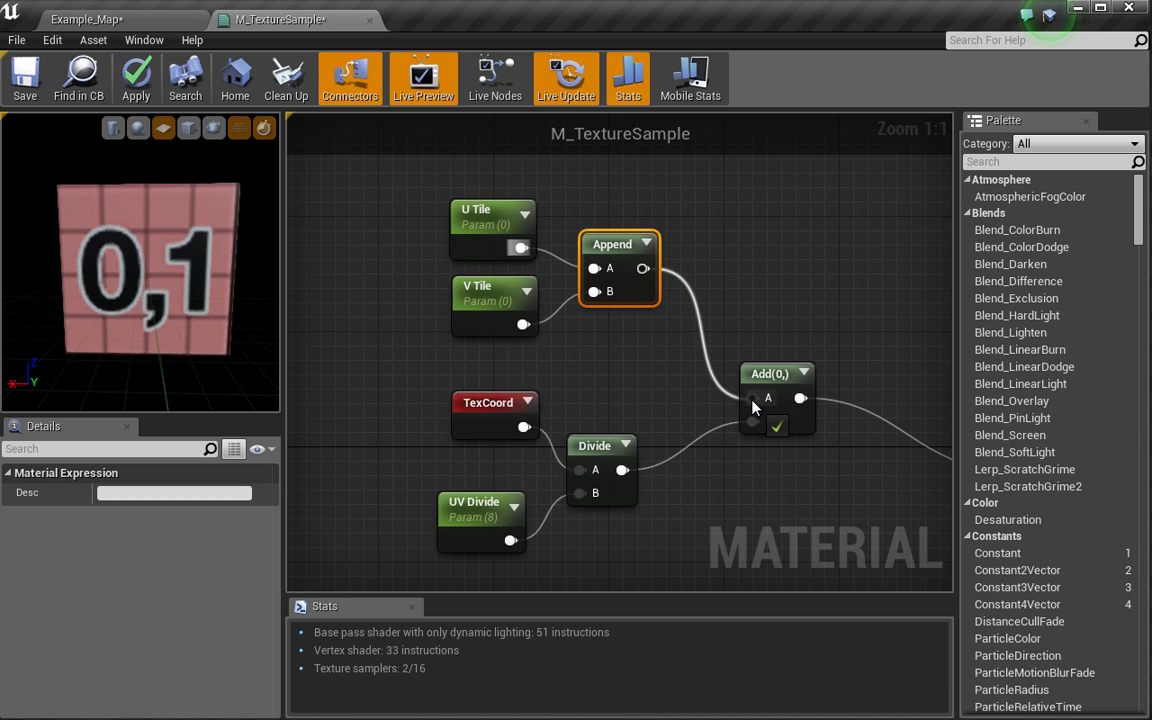
{"action": "left_click_drag", "start_coordinate": [110, 210], "coordinate": [115, 270]}
Step: Test U Tile at 0.125 and 0.25, then set it back to 0
{"action": "left_click", "coordinate": [458, 212]}
{"action": "left_click", "coordinate": [141, 494]}
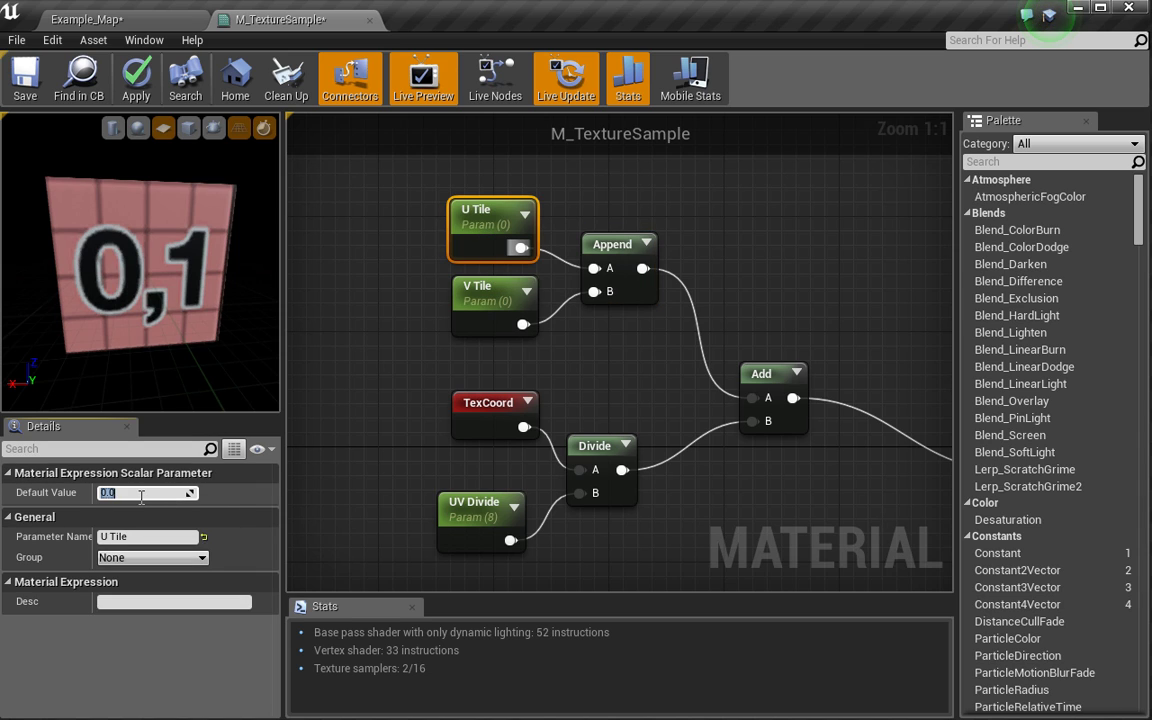
{"action": "type", "text": ".125"}
{"action": "key", "text": "Return"}
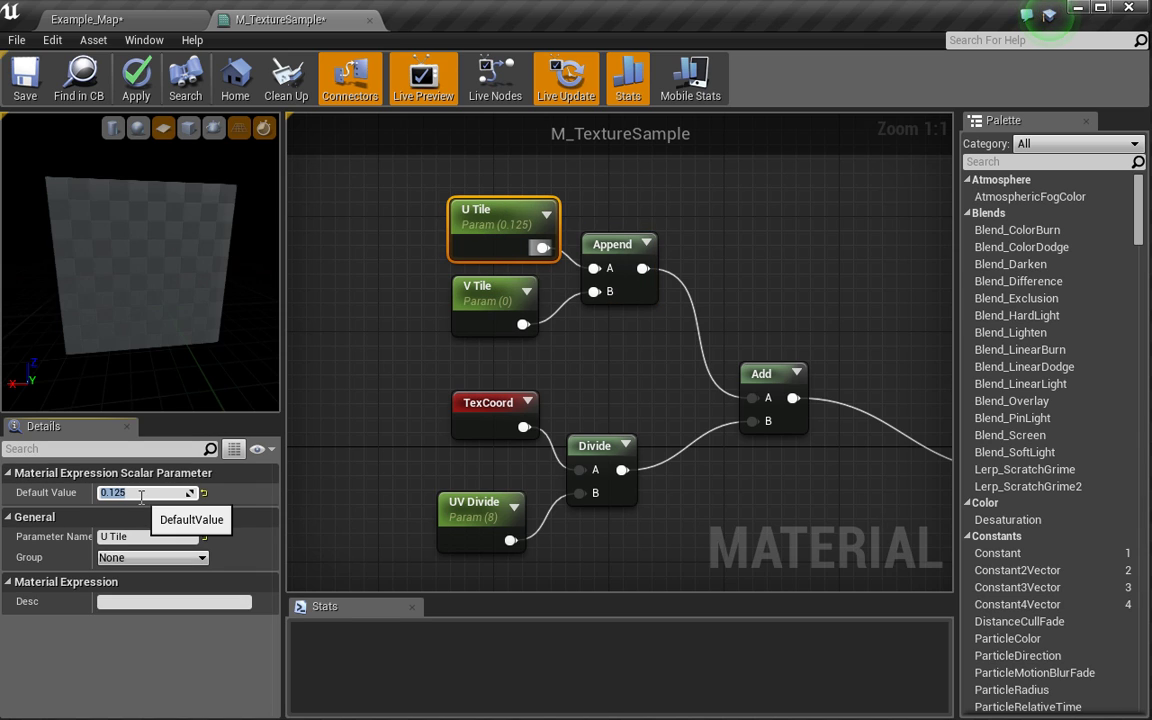
{"action": "type", "text": ".25"}
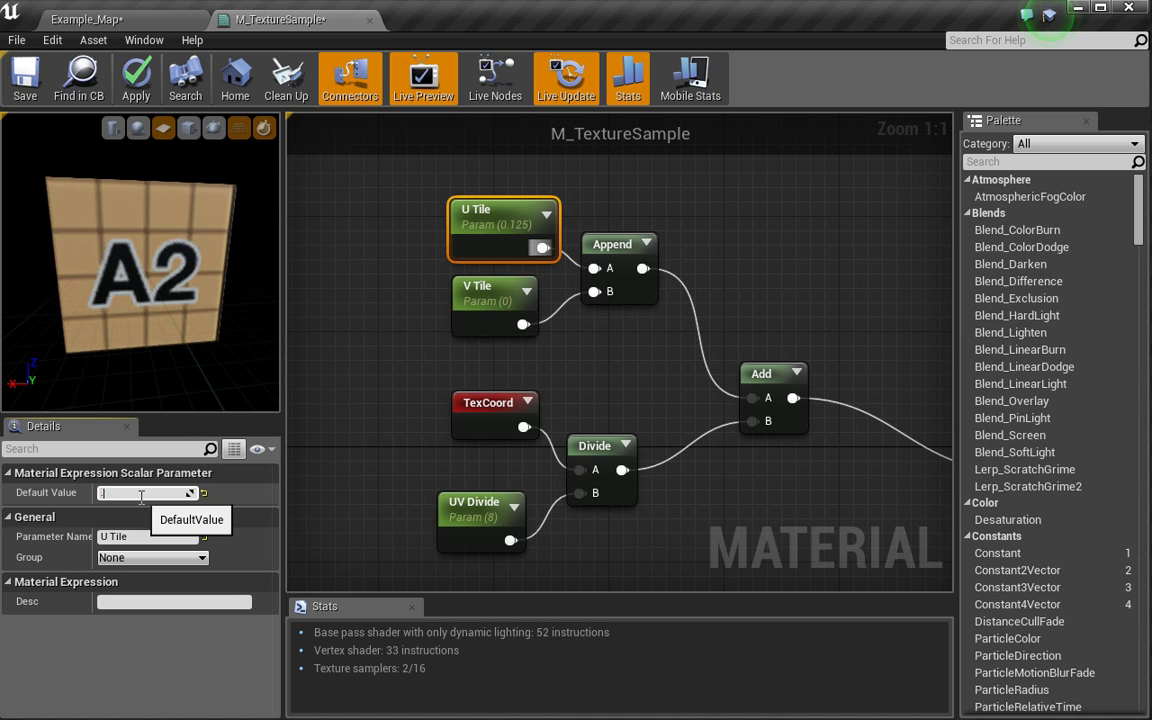
{"action": "key", "text": "Return"}
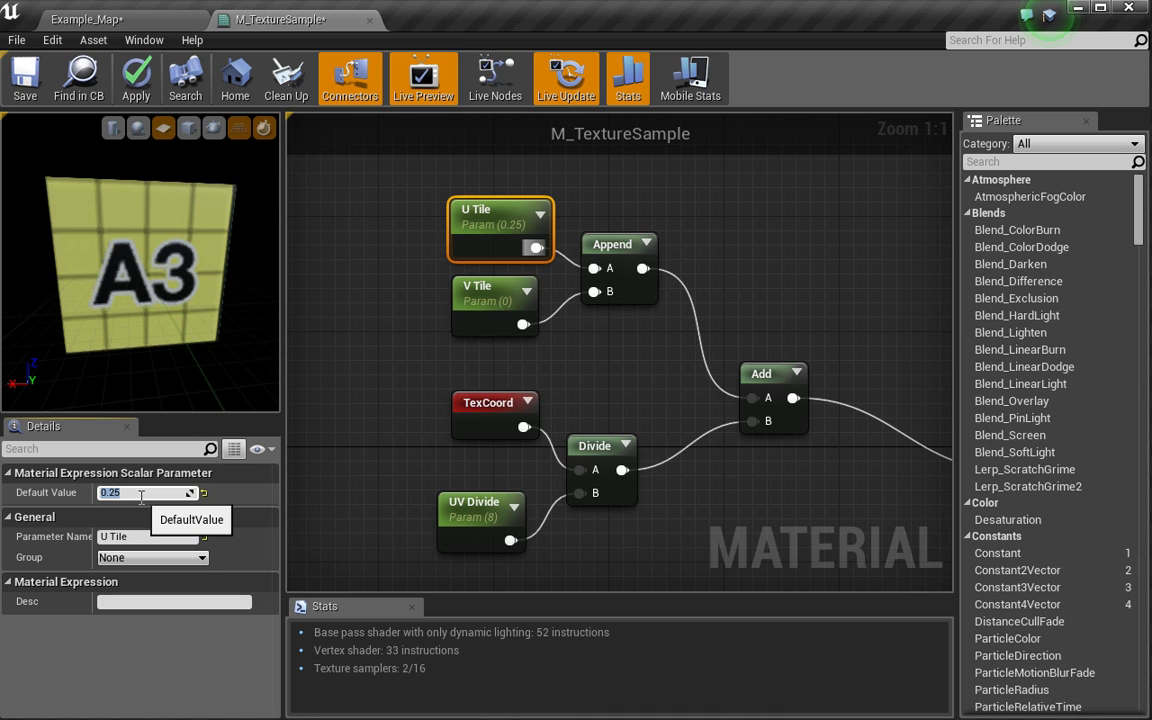
{"action": "type", "text": "0"}
{"action": "key", "text": "Return"}
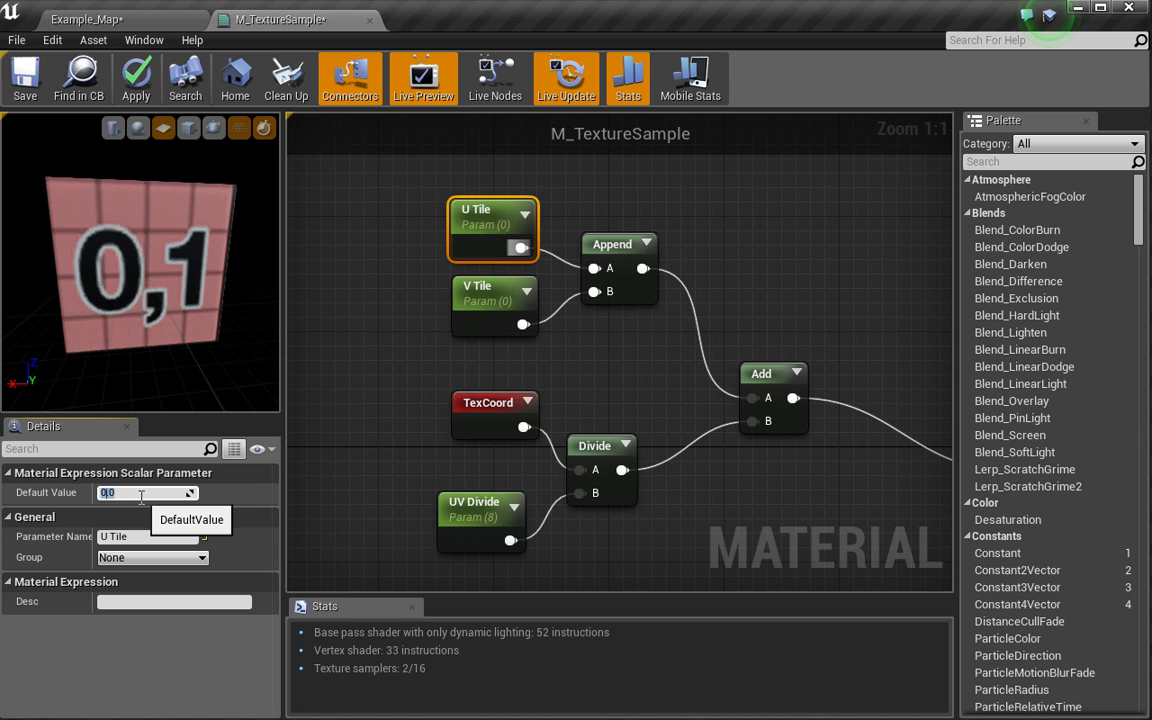
{"action": "left_click_drag", "start_coordinate": [195, 290], "coordinate": [234, 288]}
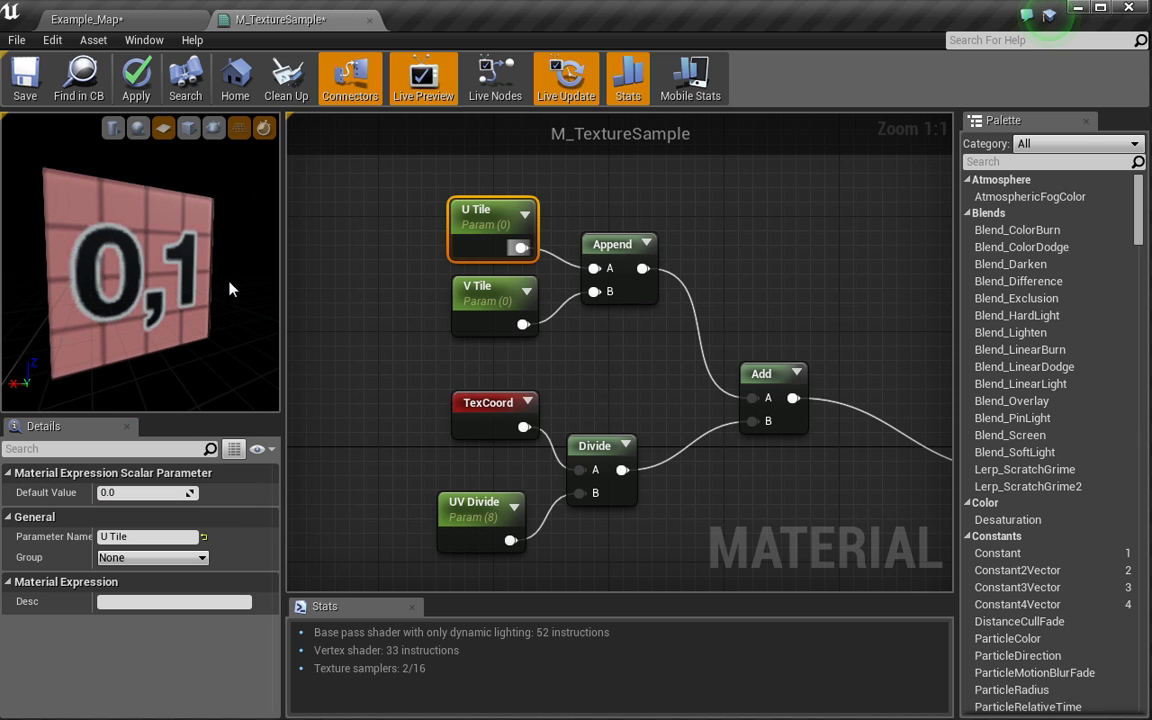
Step: Test V Tile at 0.125 and 0.25, then return it to 0
{"action": "left_click", "coordinate": [449, 313]}
{"action": "left_click", "coordinate": [449, 313]}
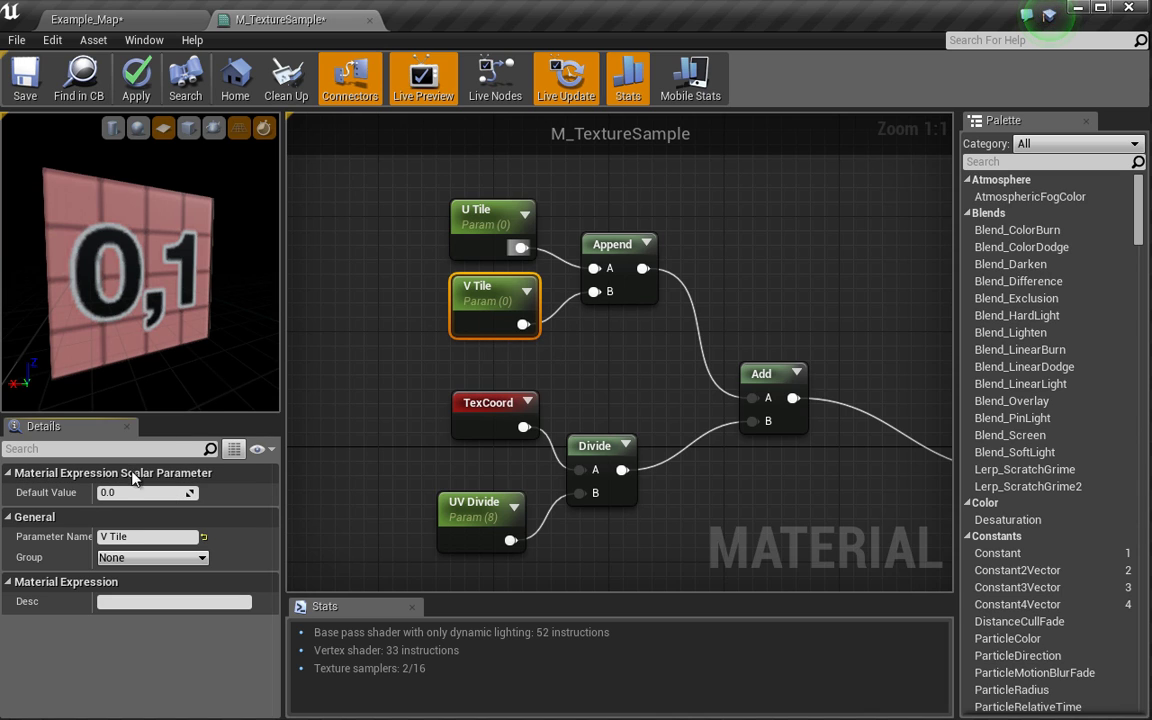
{"action": "left_click", "coordinate": [153, 492]}
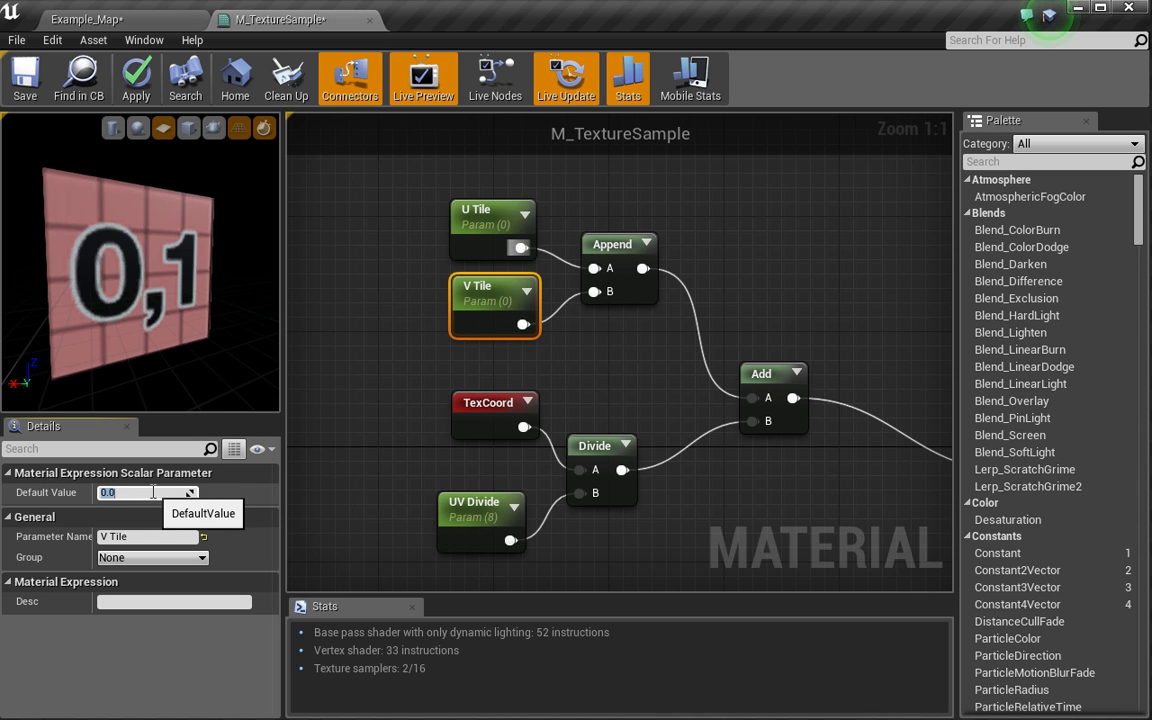
{"action": "type", "text": ".125"}
{"action": "key", "text": "Return"}
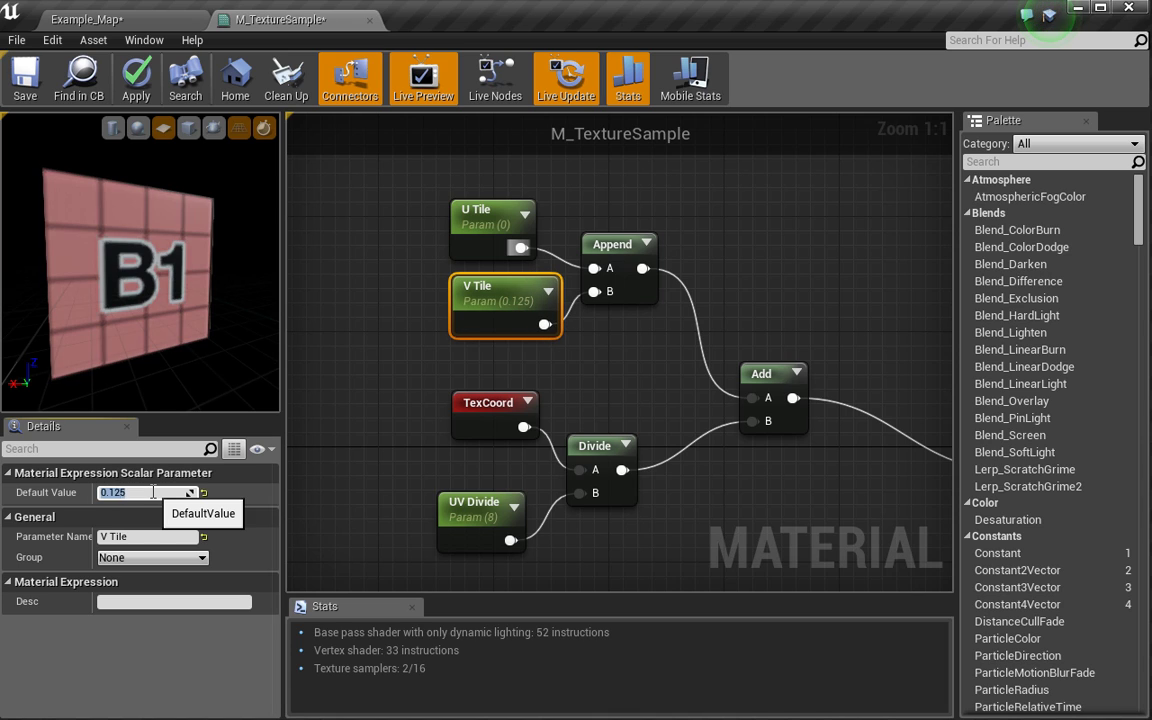
{"action": "type", "text": ".25"}
{"action": "key", "text": "Return"}
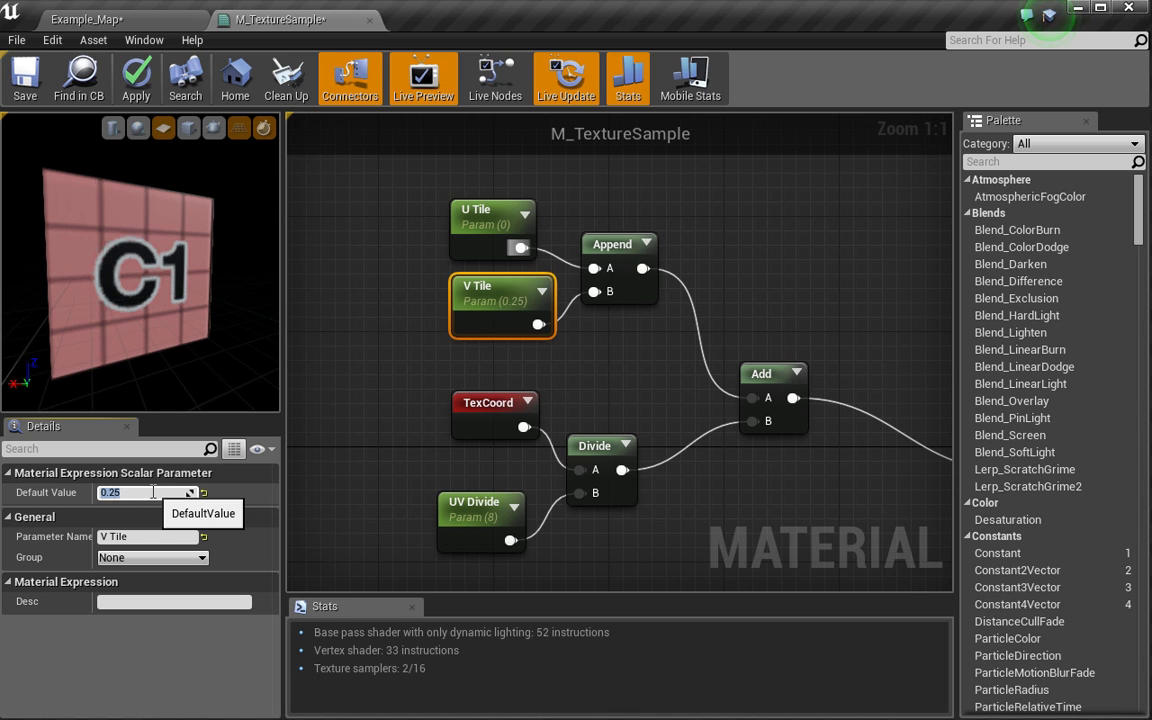
{"action": "left_click", "coordinate": [205, 490]}
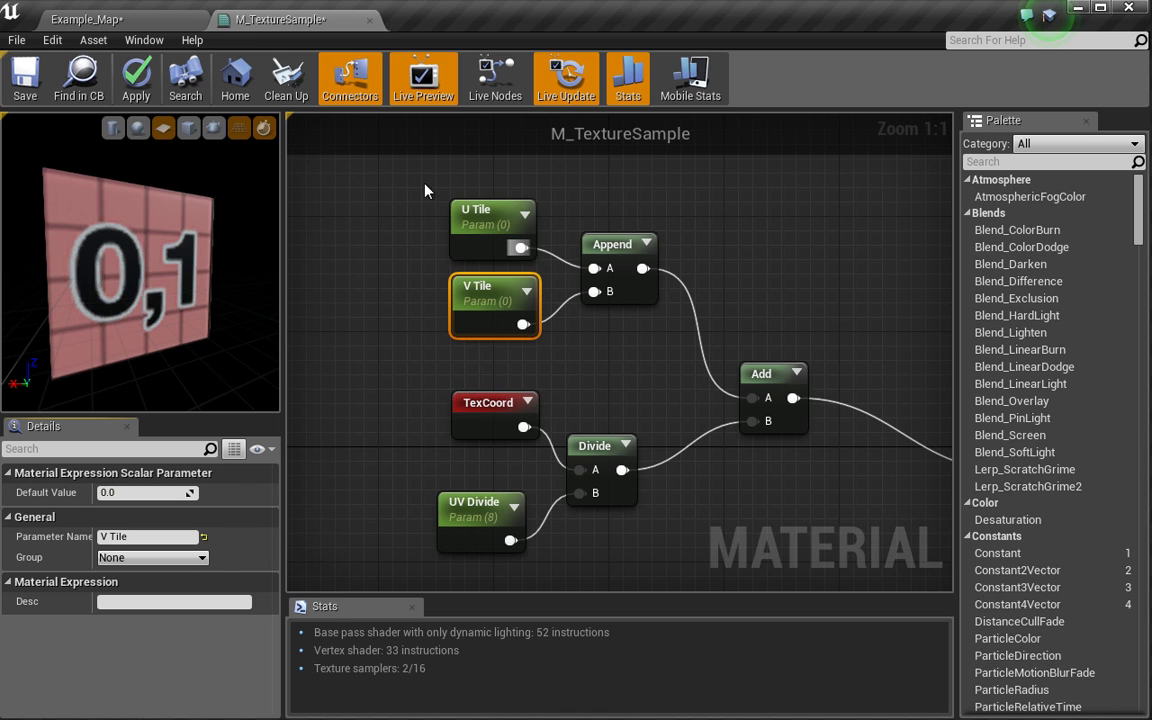
{"action": "left_click_drag", "start_coordinate": [386, 213], "coordinate": [470, 290]}
{"action": "left_click", "coordinate": [137, 26]}
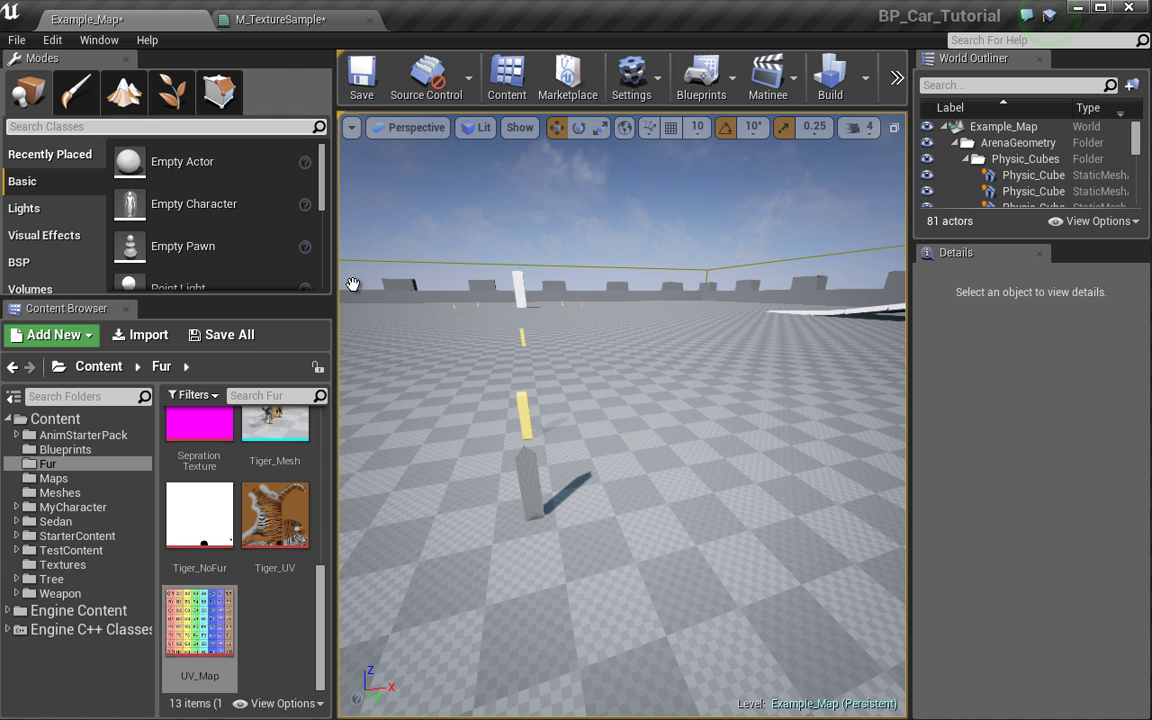
{"action": "double_click", "coordinate": [205, 615]}
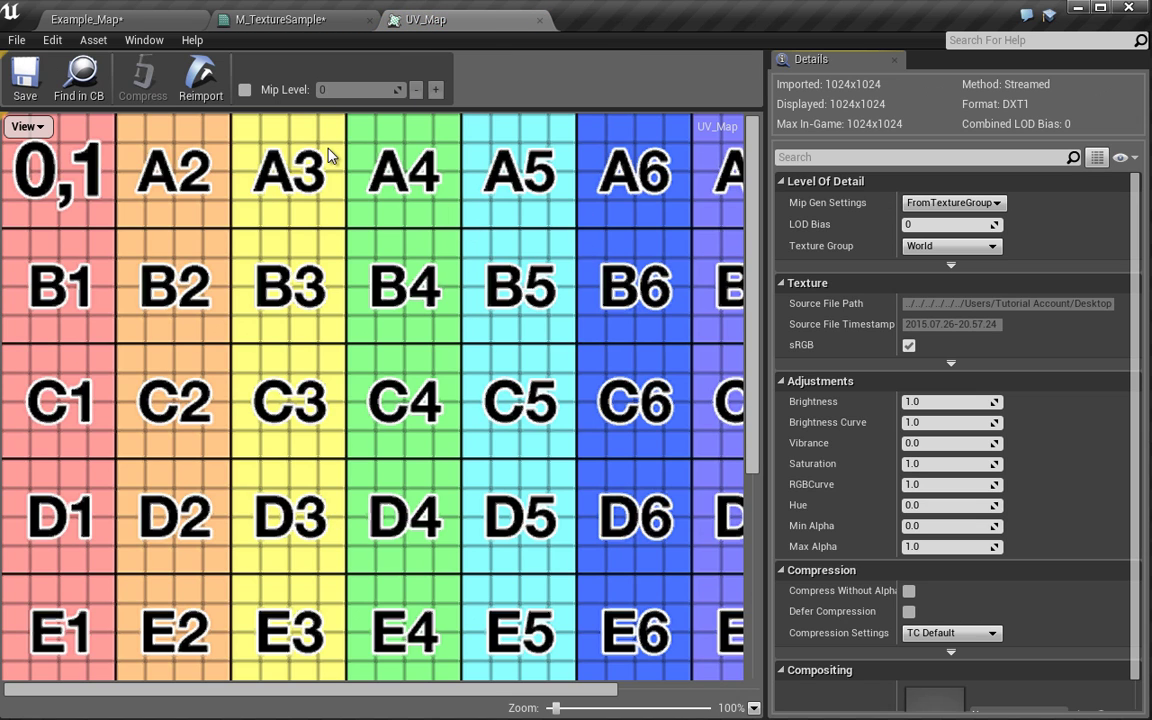
{"action": "left_click", "coordinate": [541, 20]}
{"action": "left_click", "coordinate": [370, 440]}
{"action": "right_click_drag", "start_coordinate": [372, 425], "coordinate": [356, 293]}
{"action": "left_click", "coordinate": [447, 378]}
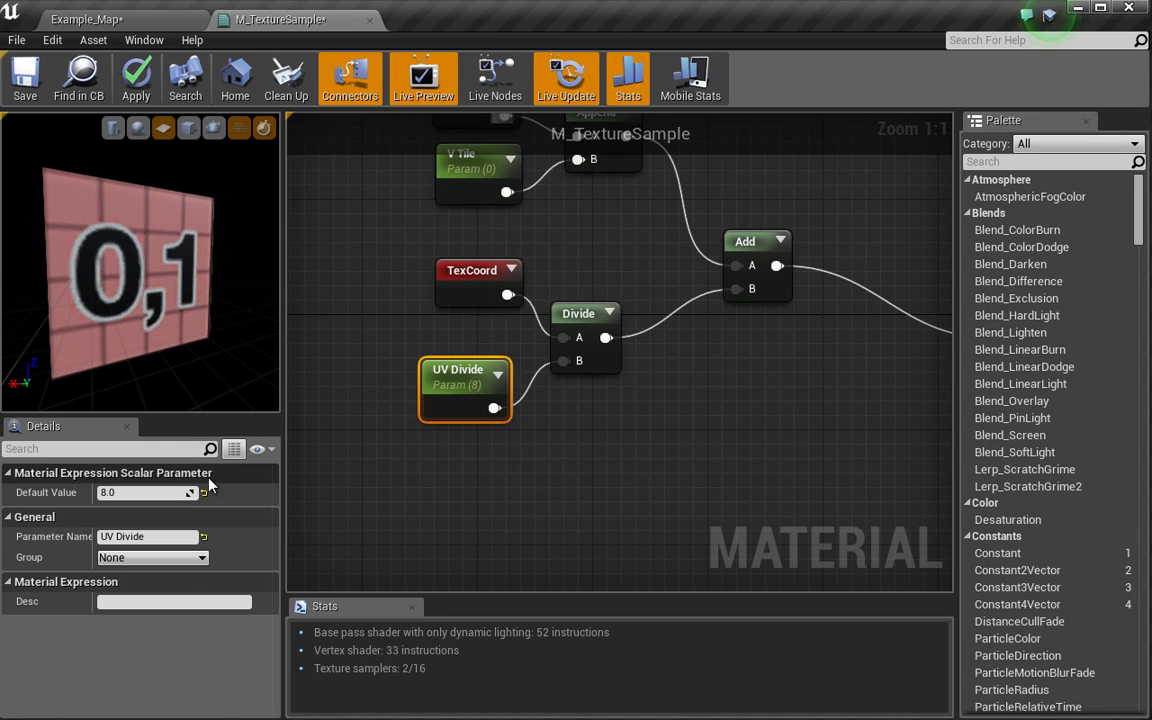
Step: Set UV Divide's default value to 4
{"action": "left_click", "coordinate": [151, 493]}
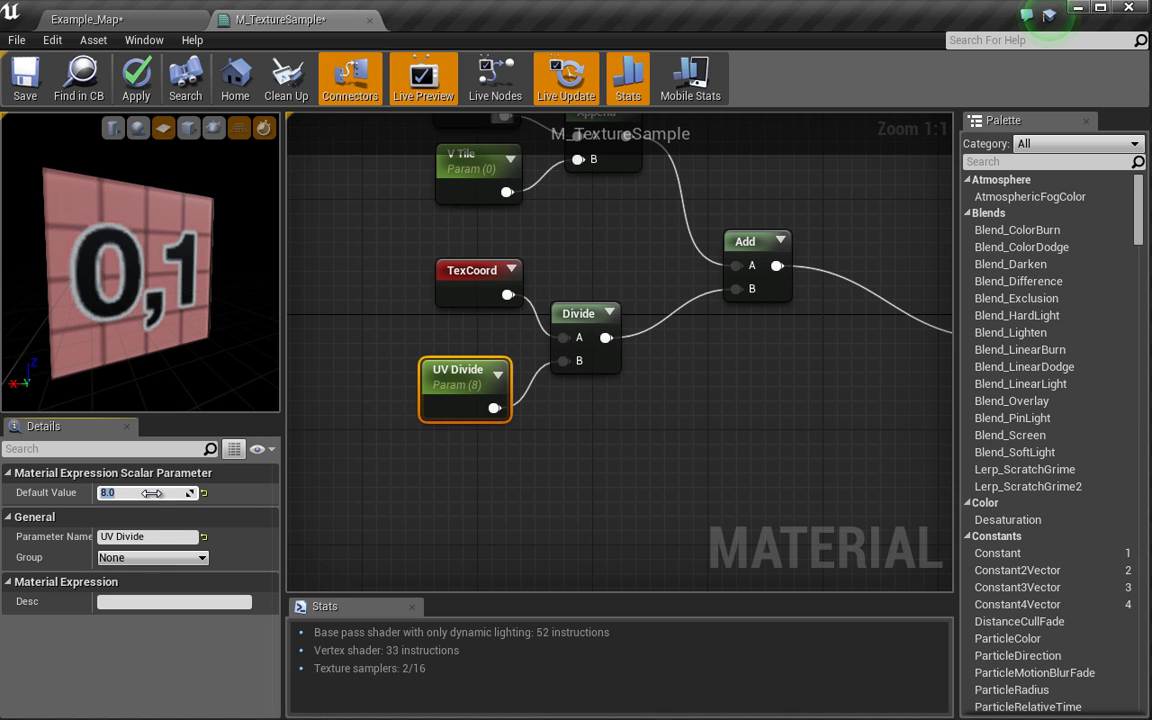
{"action": "type", "text": "4"}
{"action": "key", "text": "Return"}
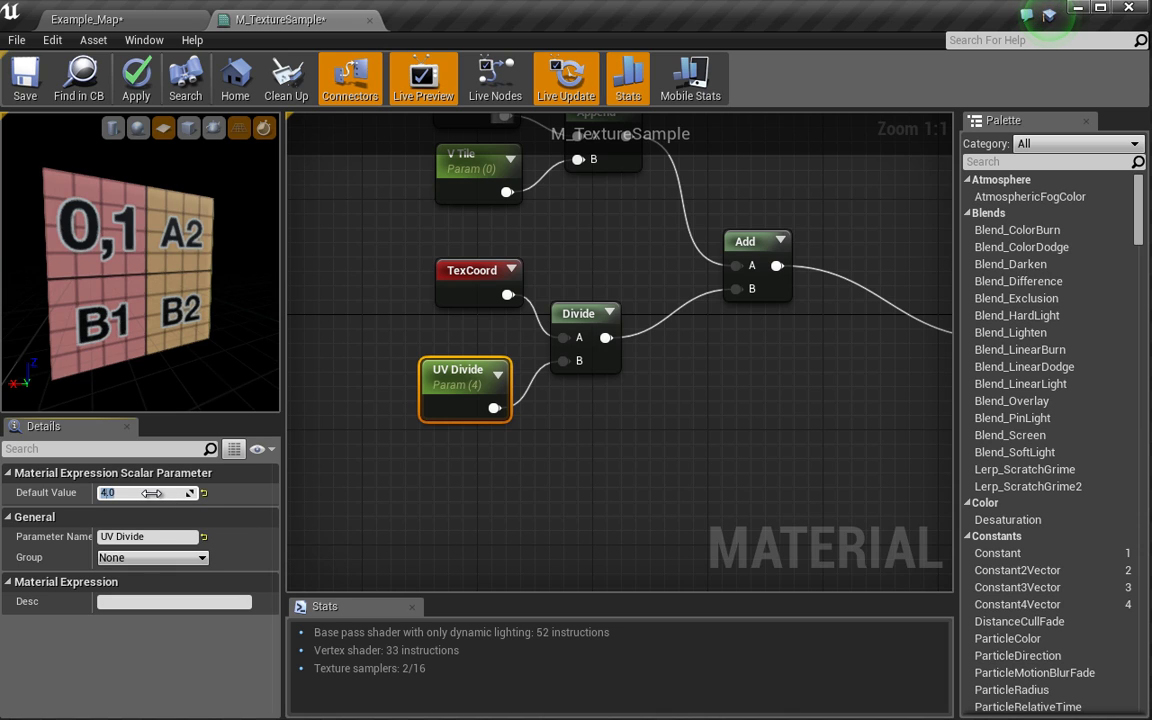
{"action": "left_click", "coordinate": [151, 493]}
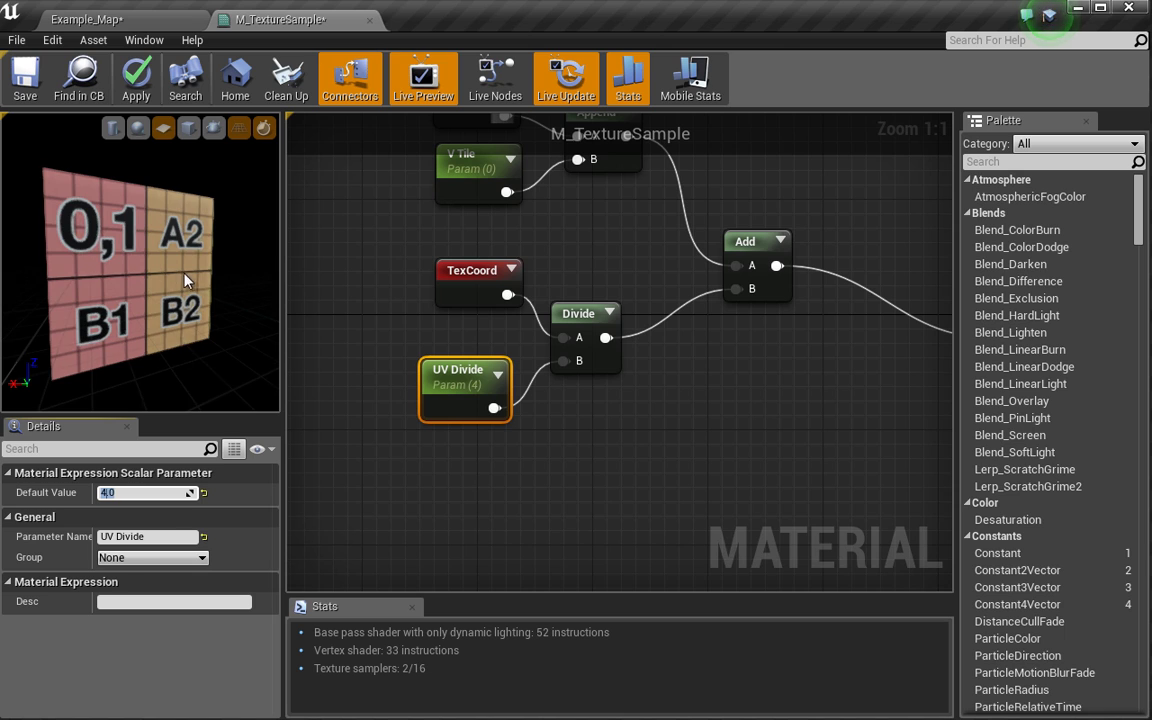
Step: Try U Tile at 0.125, then reset it to 0
{"action": "left_click_drag", "start_coordinate": [185, 281], "coordinate": [205, 281]}
{"action": "right_click_drag", "start_coordinate": [406, 188], "coordinate": [401, 414]}
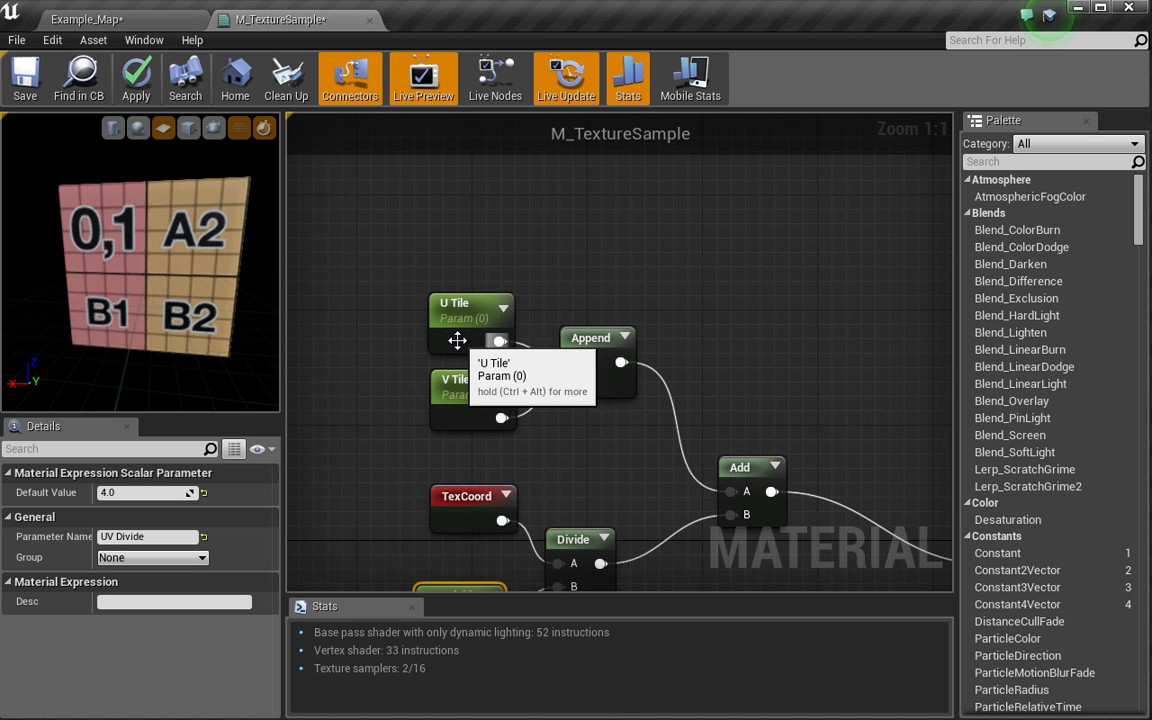
{"action": "left_click", "coordinate": [457, 341]}
{"action": "left_click", "coordinate": [163, 492]}
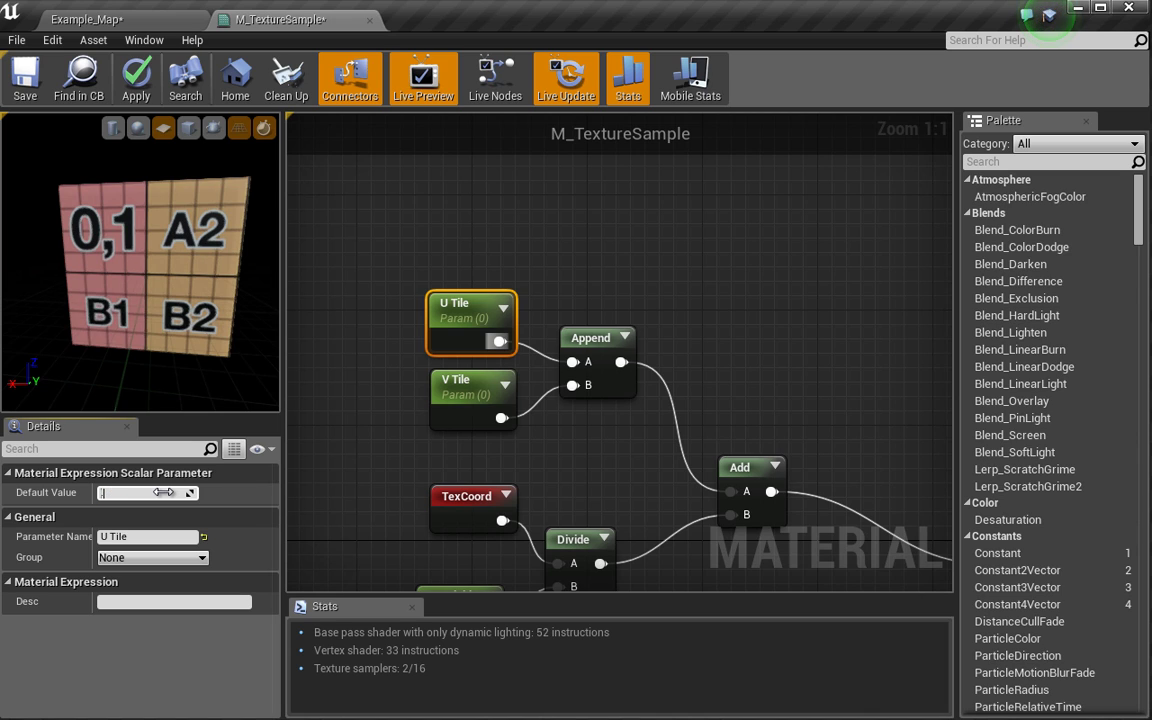
{"action": "type", "text": ".125"}
{"action": "key", "text": "Return"}
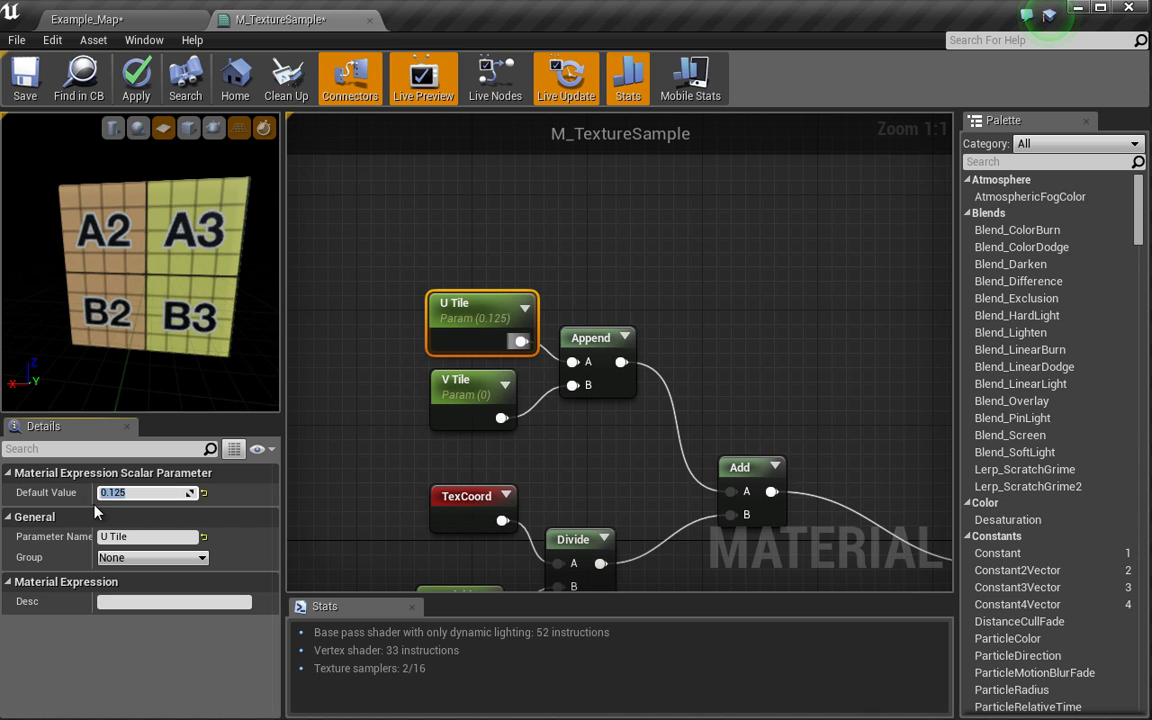
{"action": "left_click", "coordinate": [203, 492]}
Step: Reset UV Divide, try 1 to see the full grid, then set it back to 8
{"action": "right_click_drag", "start_coordinate": [408, 445], "coordinate": [450, 247]}
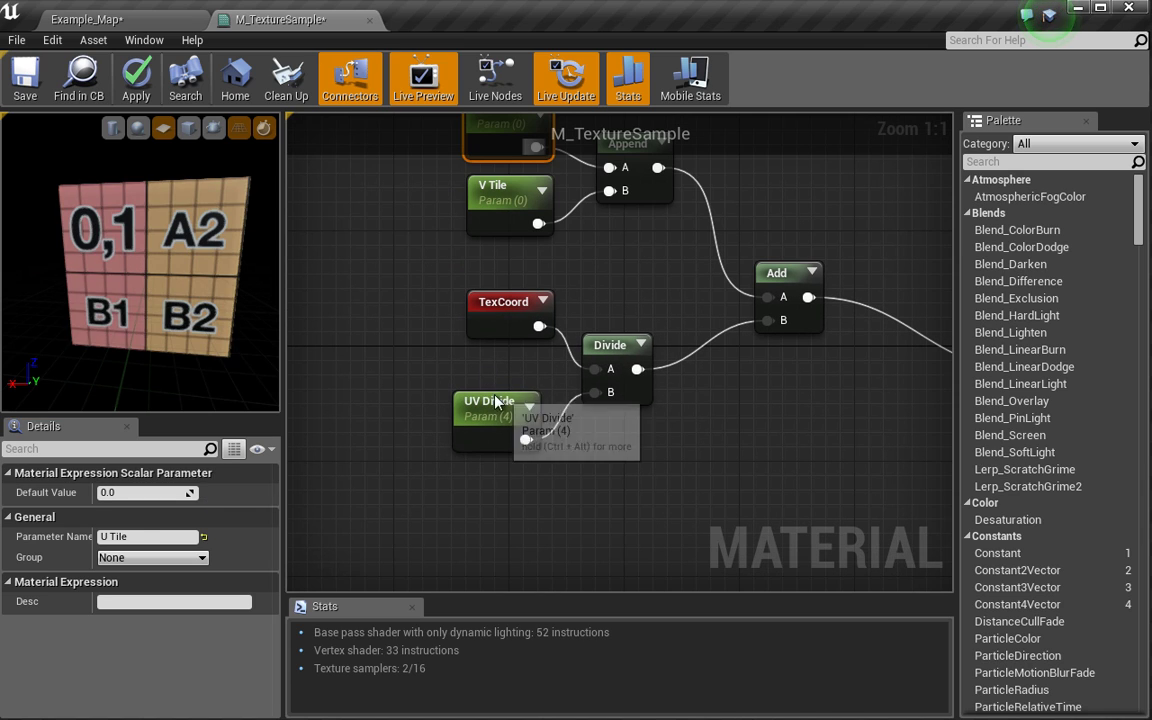
{"action": "left_click", "coordinate": [485, 410]}
{"action": "left_click", "coordinate": [203, 492]}
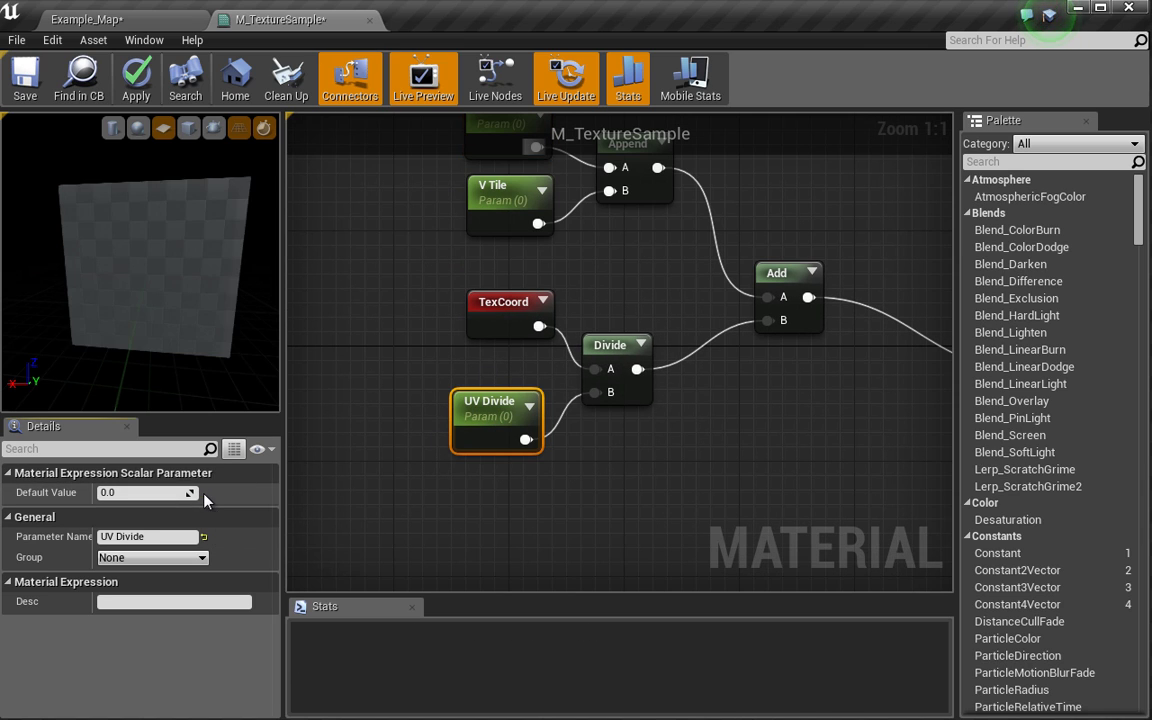
{"action": "left_click", "coordinate": [330, 361]}
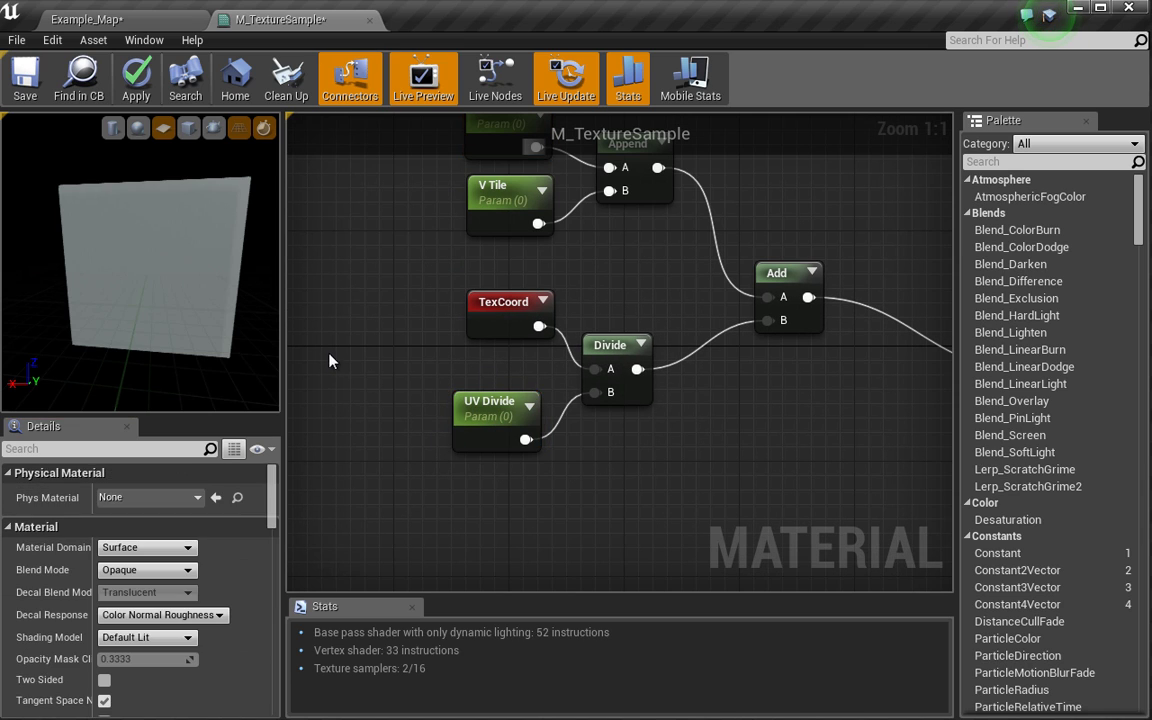
{"action": "left_click", "coordinate": [490, 412]}
{"action": "left_click", "coordinate": [163, 494]}
{"action": "type", "text": "1"}
{"action": "key", "text": "Return"}
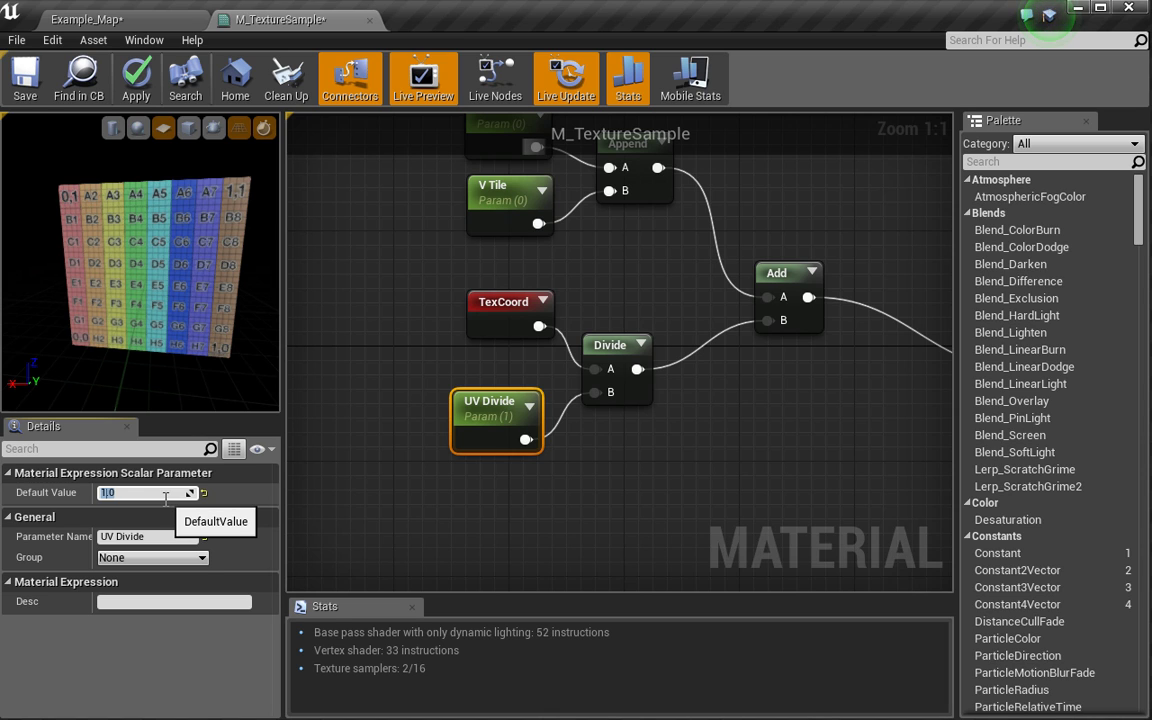
{"action": "type", "text": "8"}
{"action": "key", "text": "Return"}
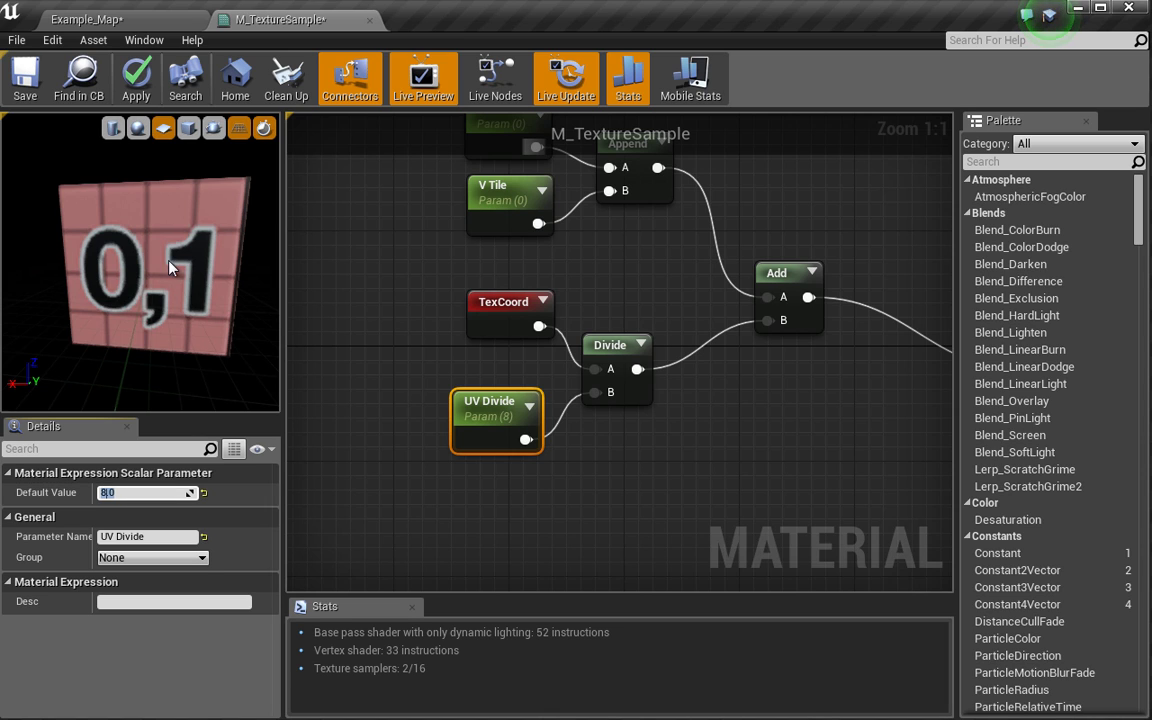
{"action": "left_click_drag", "start_coordinate": [169, 267], "coordinate": [230, 250]}
Step: Survey the whole UV-building node network and select the Texture Sample node
{"action": "right_click", "coordinate": [425, 267]}
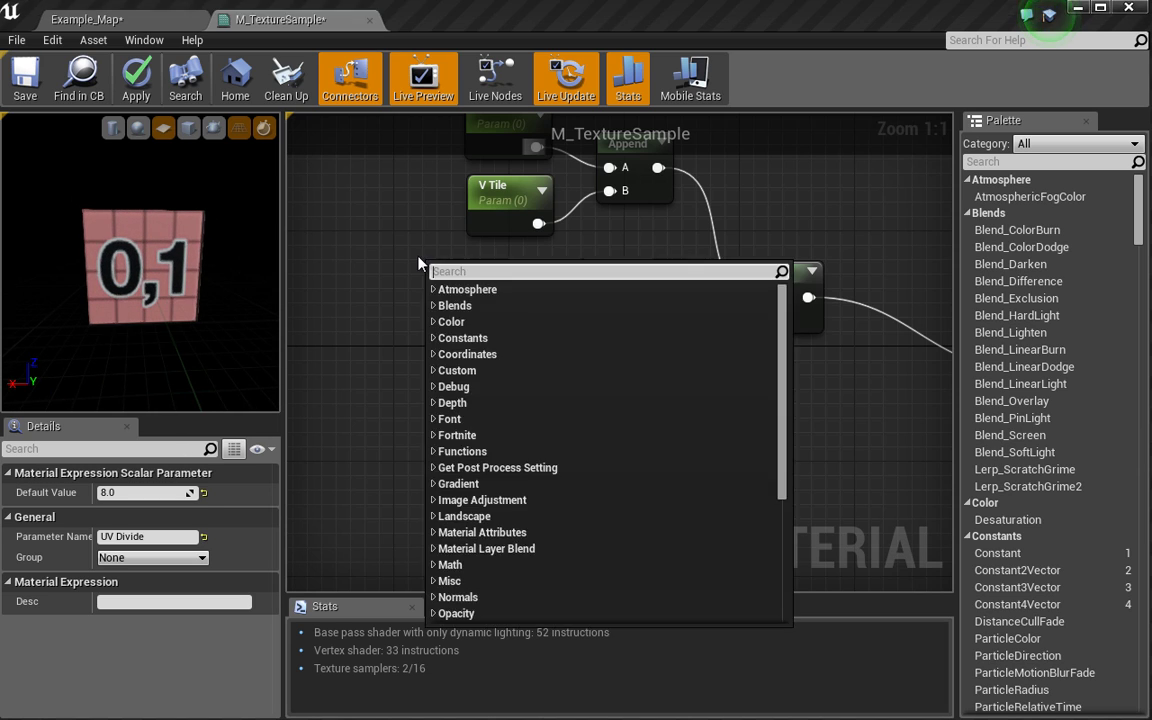
{"action": "left_click", "coordinate": [415, 262]}
{"action": "scroll", "coordinate": [410, 258], "scroll_direction": "down", "scroll_amount": 1}
{"action": "right_click_drag", "start_coordinate": [402, 255], "coordinate": [343, 296]}
{"action": "scroll", "coordinate": [343, 296], "scroll_direction": "down", "scroll_amount": 2}
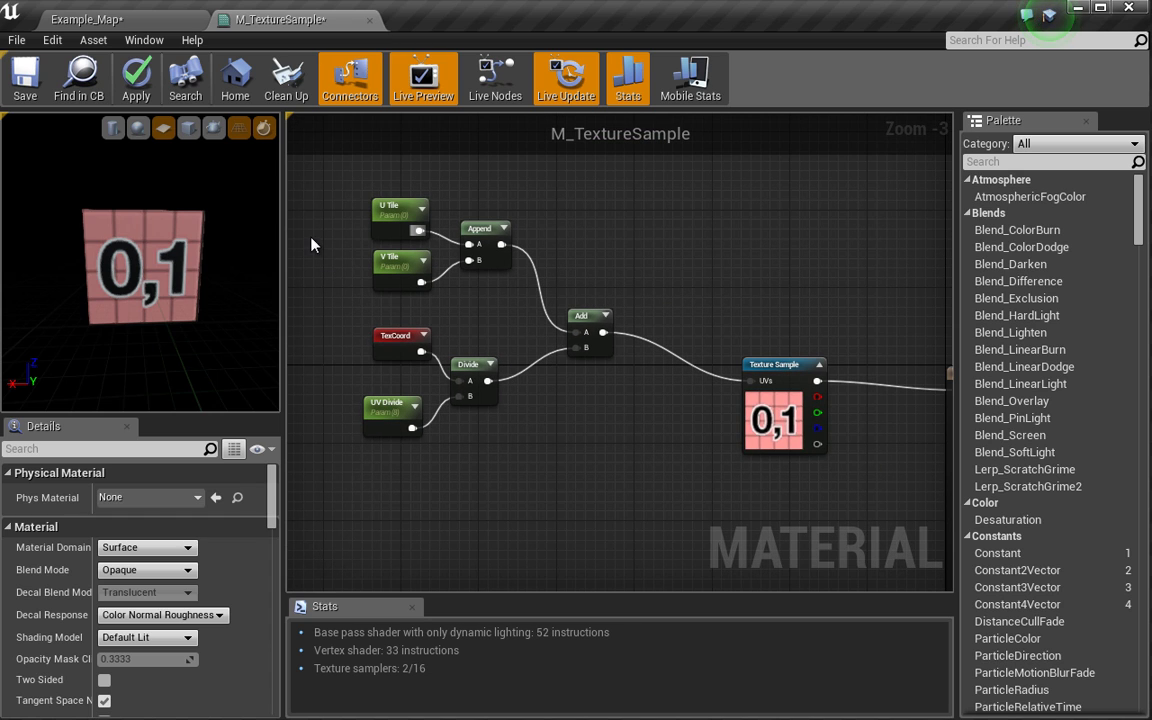
{"action": "right_click_drag", "start_coordinate": [329, 257], "coordinate": [437, 257]}
{"action": "left_click_drag", "start_coordinate": [411, 193], "coordinate": [708, 480]}
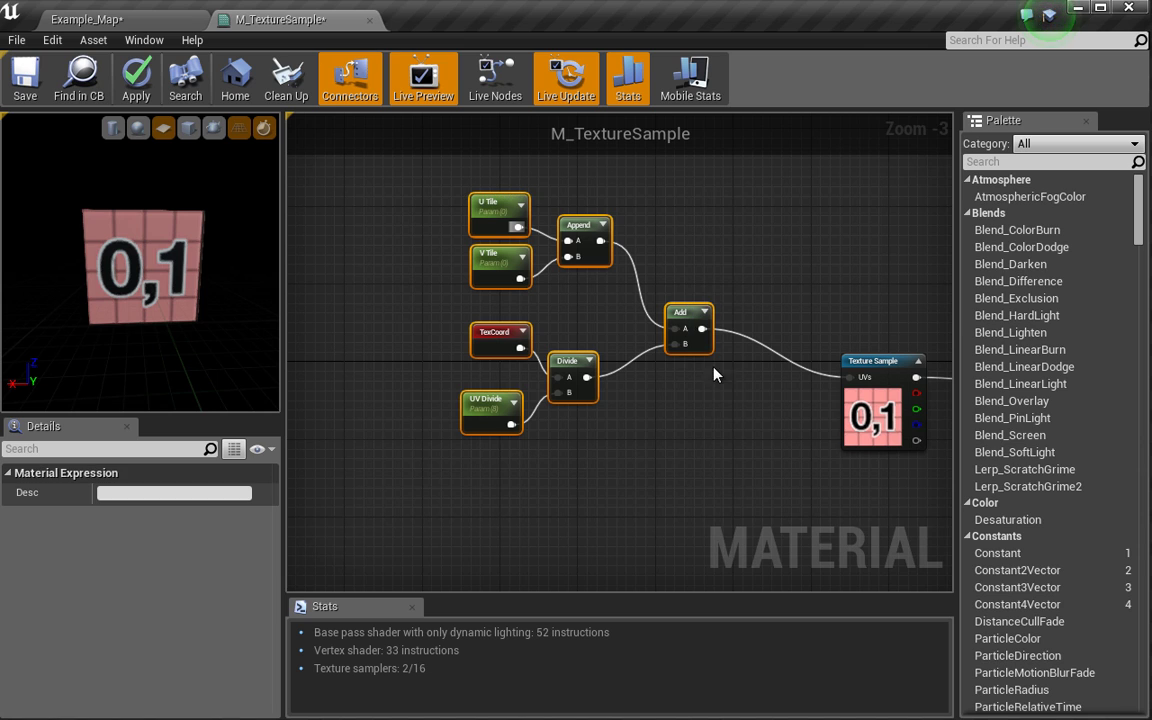
{"action": "scroll", "coordinate": [710, 405], "scroll_direction": "down", "scroll_amount": 1}
{"action": "scroll", "coordinate": [715, 406], "scroll_direction": "down", "scroll_amount": 1}
{"action": "left_click_drag", "start_coordinate": [501, 244], "coordinate": [556, 340]}
{"action": "left_click", "coordinate": [562, 340]}
Step: Switch the material preview to the selected bottle mesh, then return to the level
{"action": "left_click", "coordinate": [153, 22]}
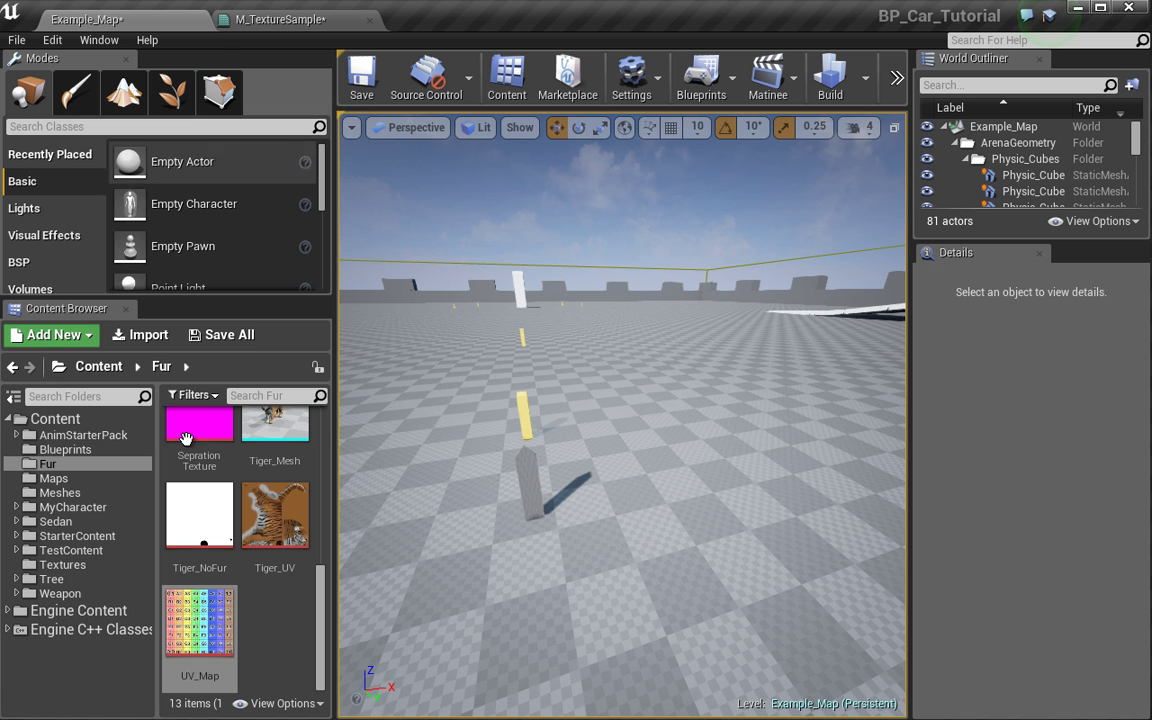
{"action": "scroll", "coordinate": [300, 580], "scroll_direction": "up", "scroll_amount": 2}
{"action": "scroll", "coordinate": [305, 555], "scroll_direction": "up", "scroll_amount": 2}
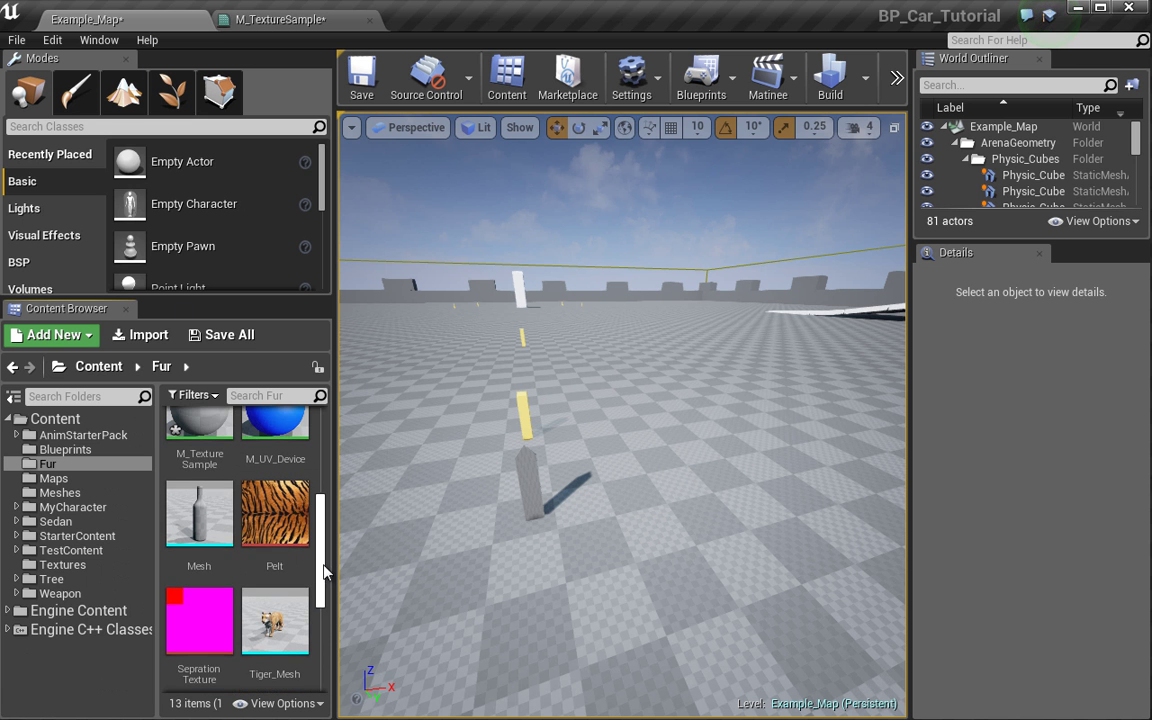
{"action": "left_click", "coordinate": [199, 512]}
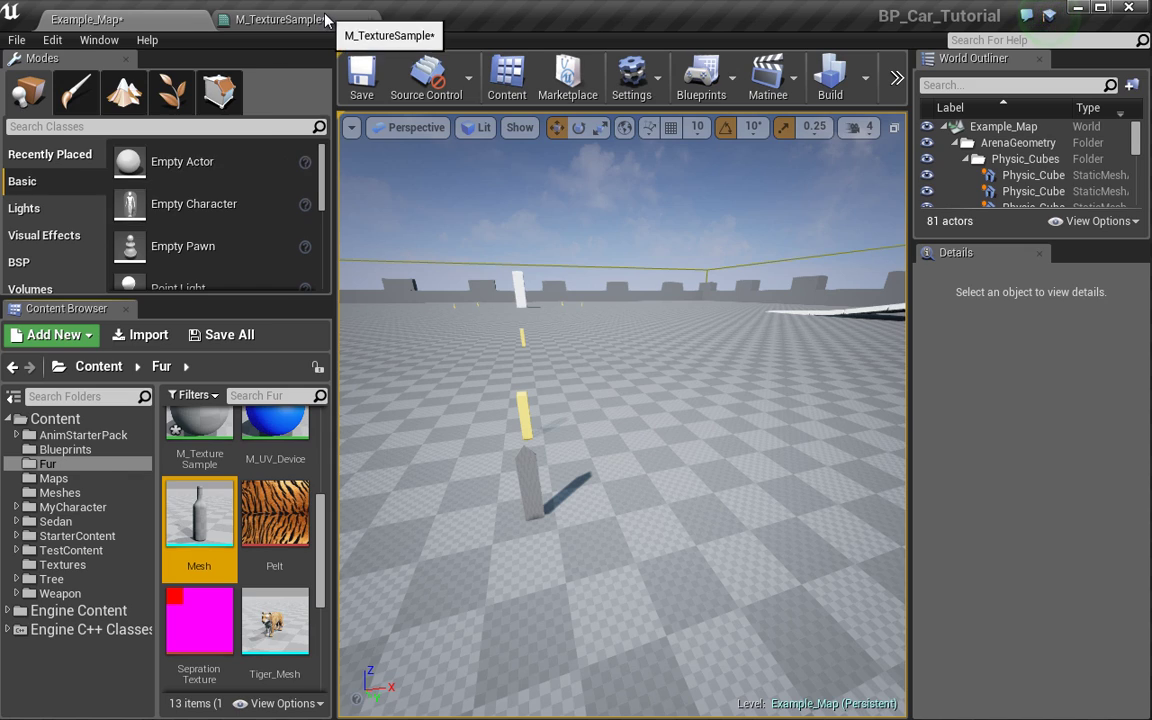
{"action": "left_click", "coordinate": [292, 20]}
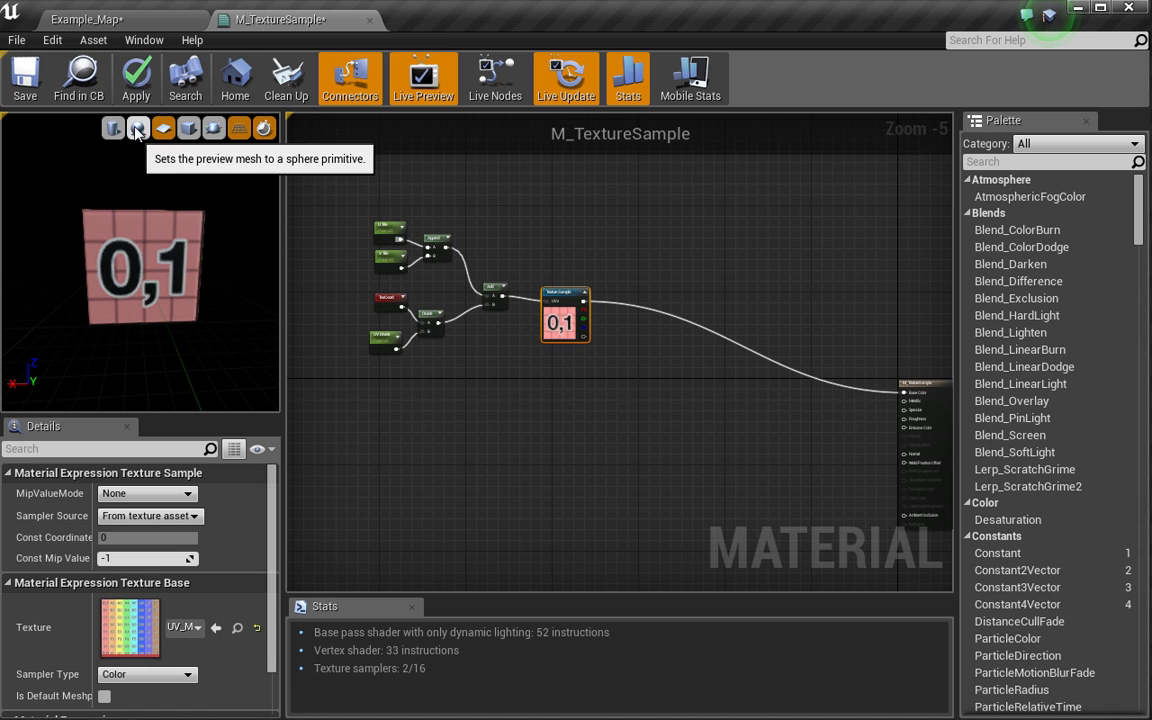
{"action": "left_click", "coordinate": [213, 128]}
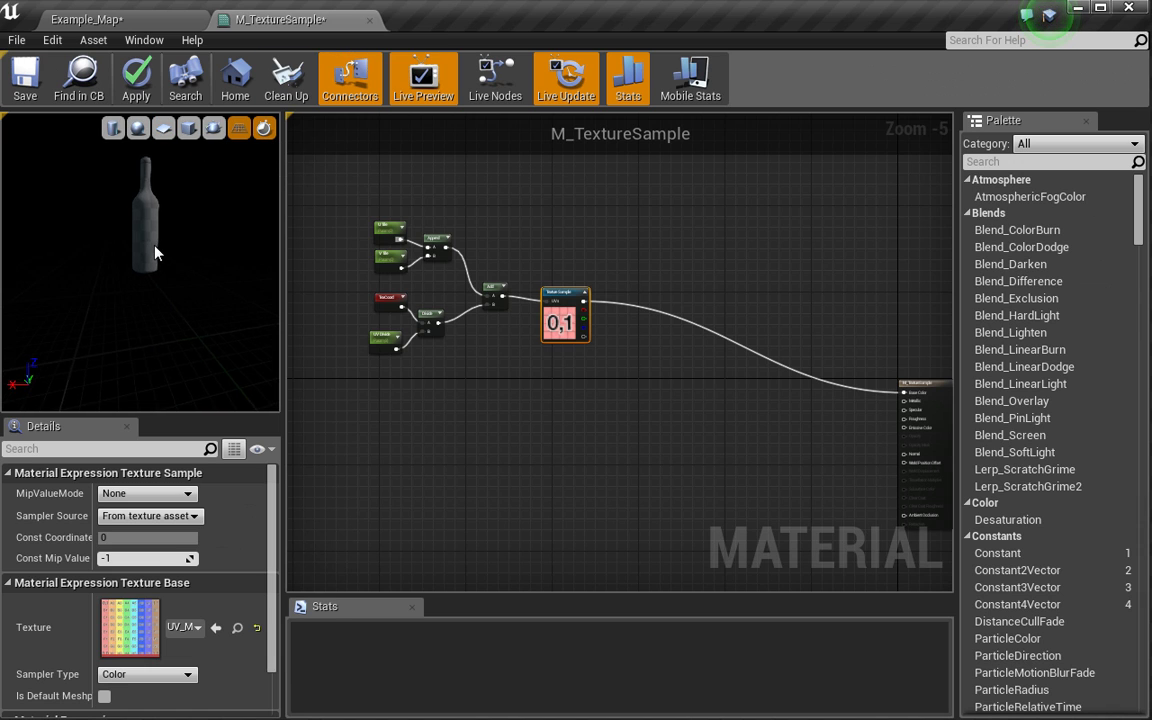
{"action": "left_click", "coordinate": [100, 20]}
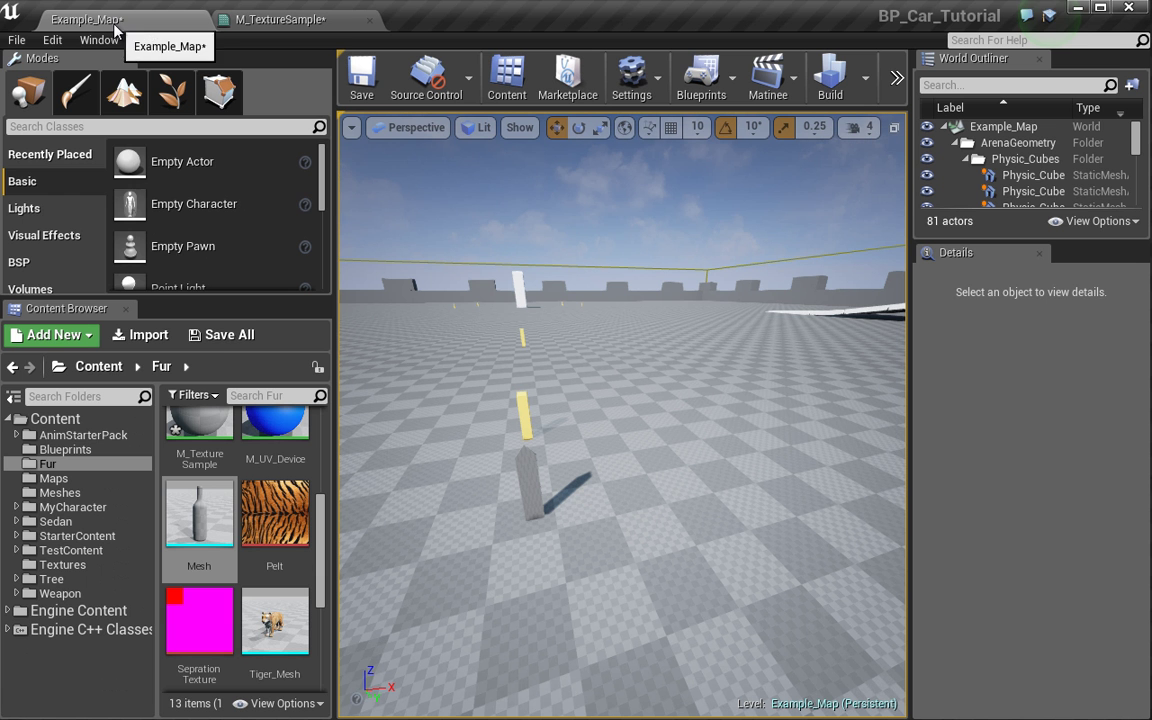
Step: Open SeprationTexture and zoom out to see its red corner square on magenta
{"action": "double_click", "coordinate": [212, 622]}
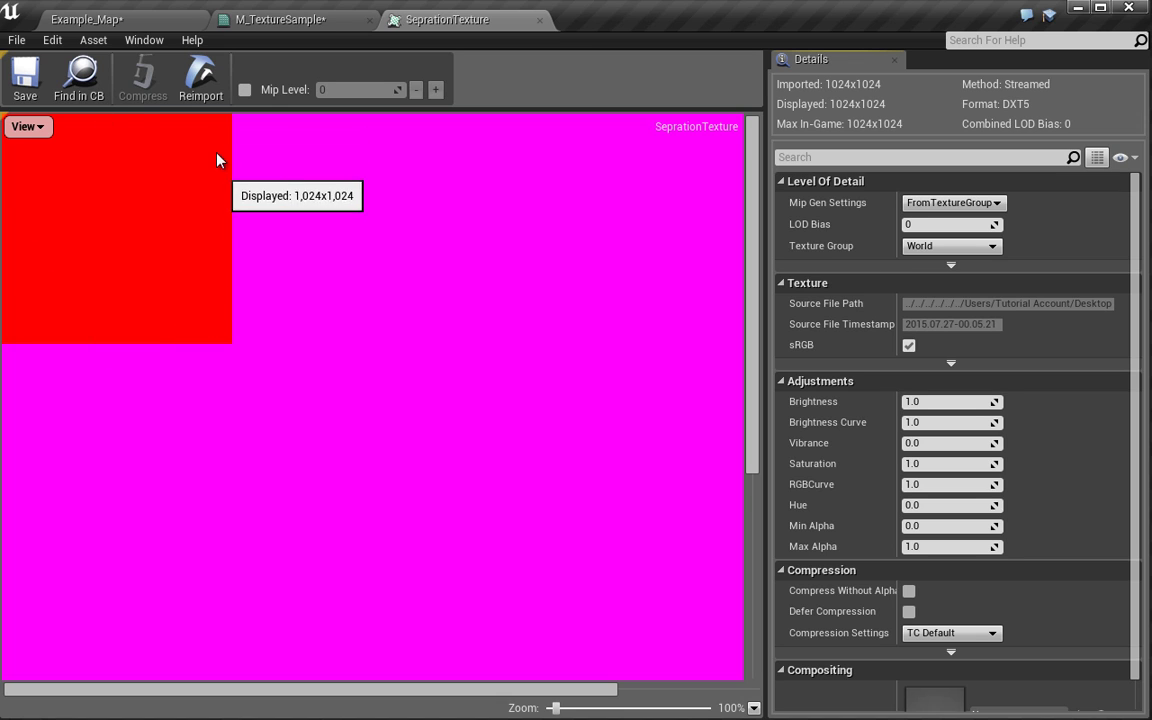
{"action": "scroll", "coordinate": [195, 230], "scroll_direction": "down", "scroll_amount": 3}
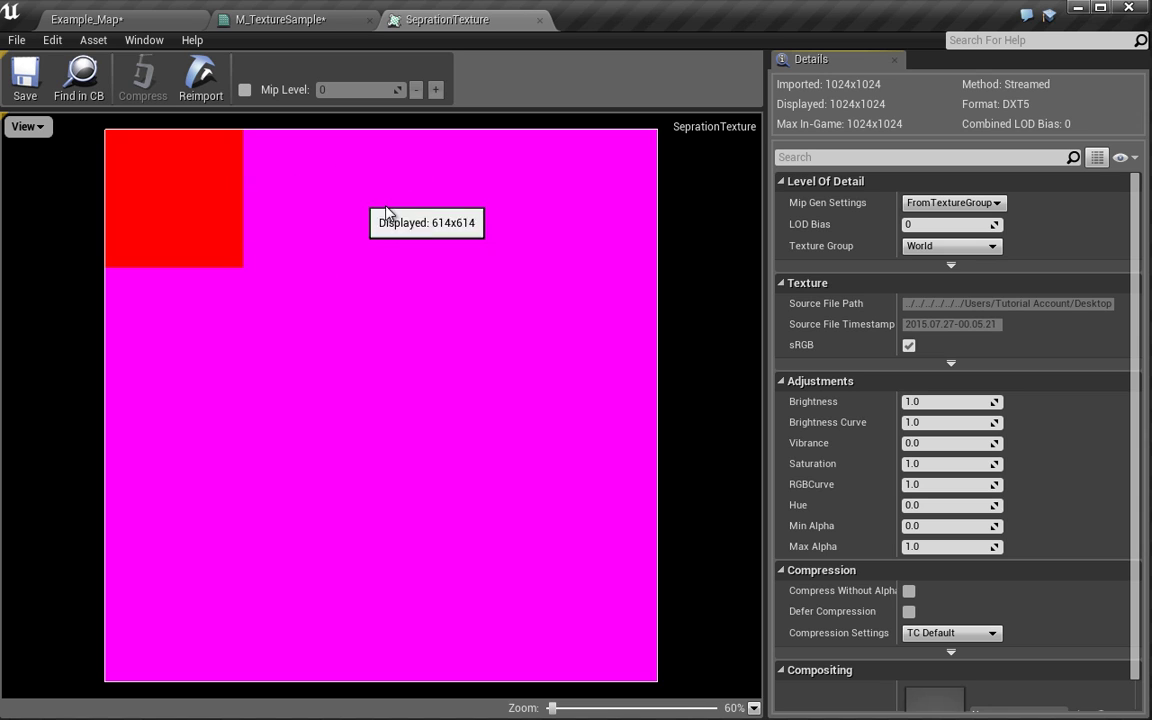
Step: Close the texture and place two Lerp nodes in the material graph
{"action": "left_click", "coordinate": [540, 21]}
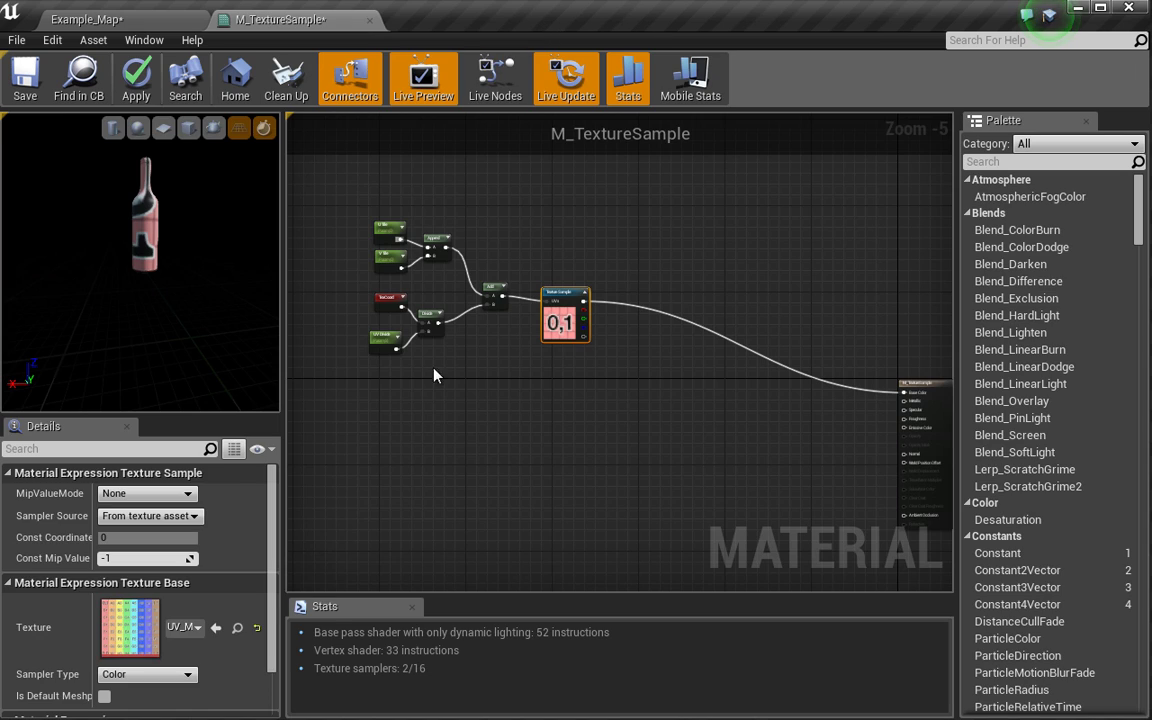
{"action": "left_click", "coordinate": [463, 417]}
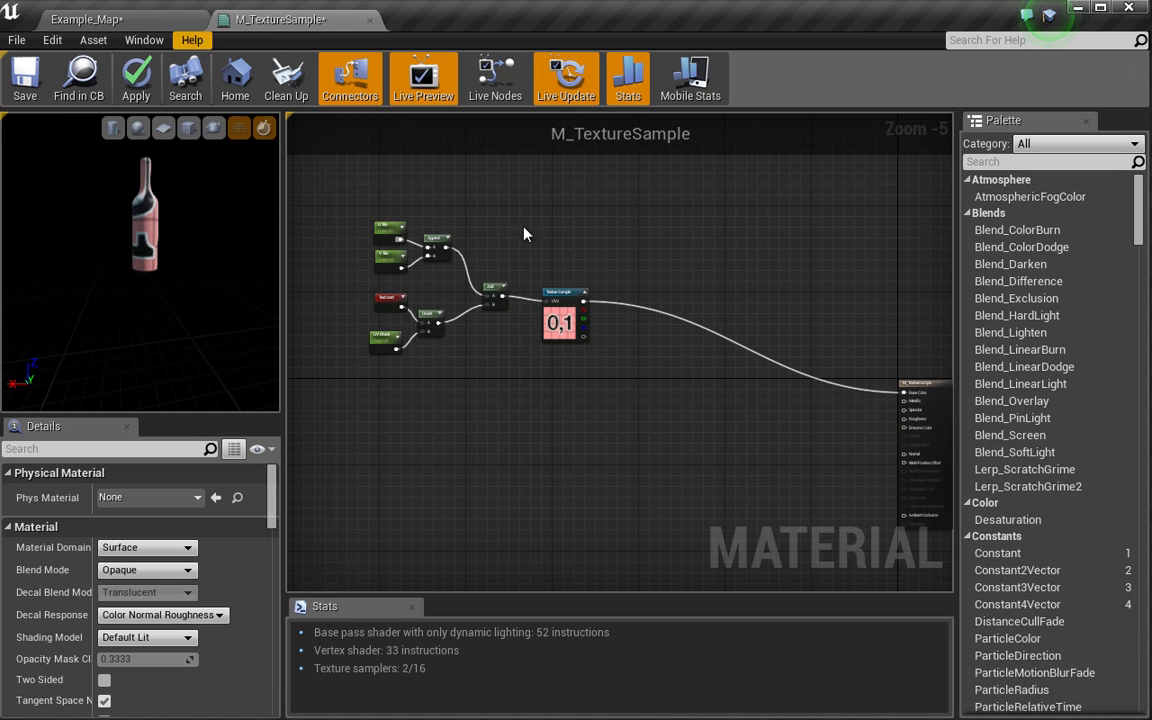
{"action": "right_click_drag", "start_coordinate": [684, 378], "coordinate": [551, 352]}
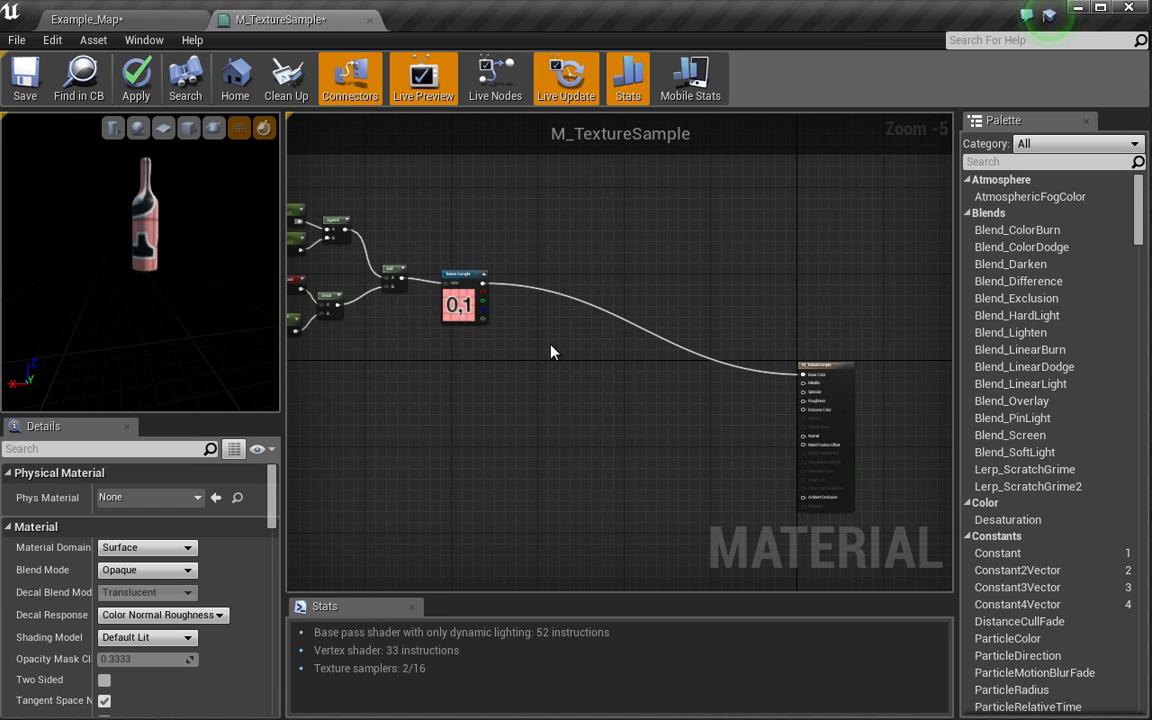
{"action": "left_click", "coordinate": [543, 321]}
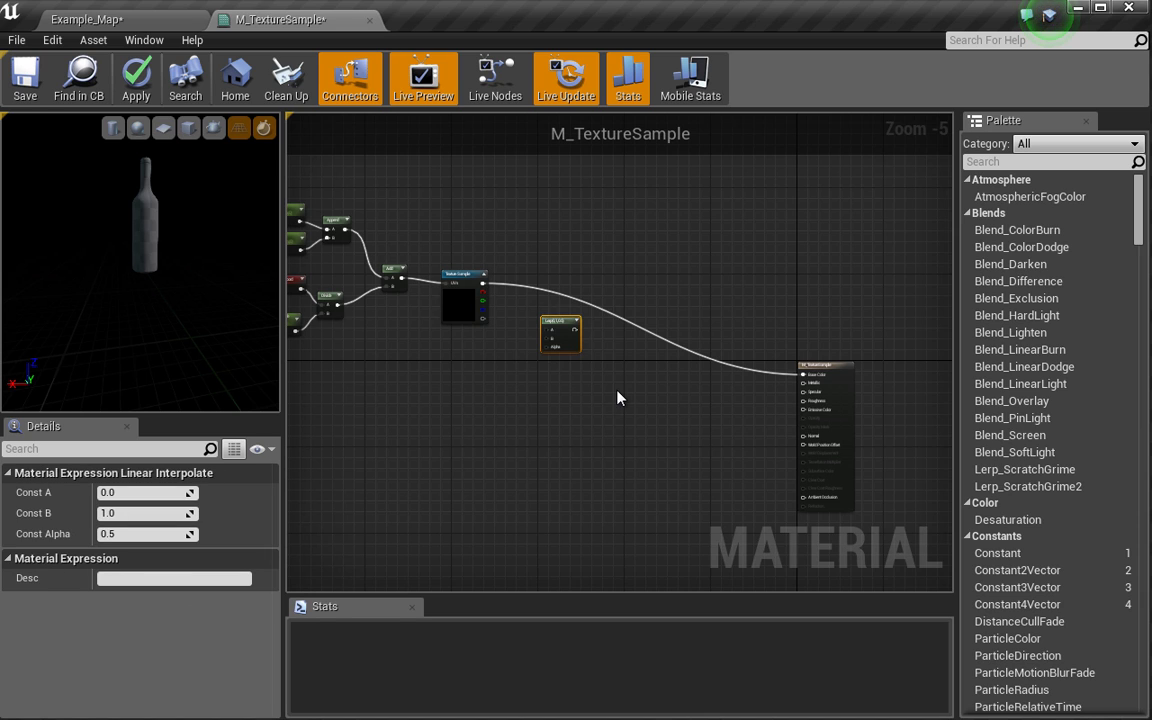
{"action": "left_click", "coordinate": [617, 393]}
{"action": "scroll", "coordinate": [598, 362], "scroll_direction": "up", "scroll_amount": 1}
{"action": "left_click_drag", "start_coordinate": [658, 406], "coordinate": [654, 368]}
{"action": "left_click", "coordinate": [481, 386]}
{"action": "right_click_drag", "start_coordinate": [481, 386], "coordinate": [527, 393]}
{"action": "scroll", "coordinate": [527, 393], "scroll_direction": "up", "scroll_amount": 2}
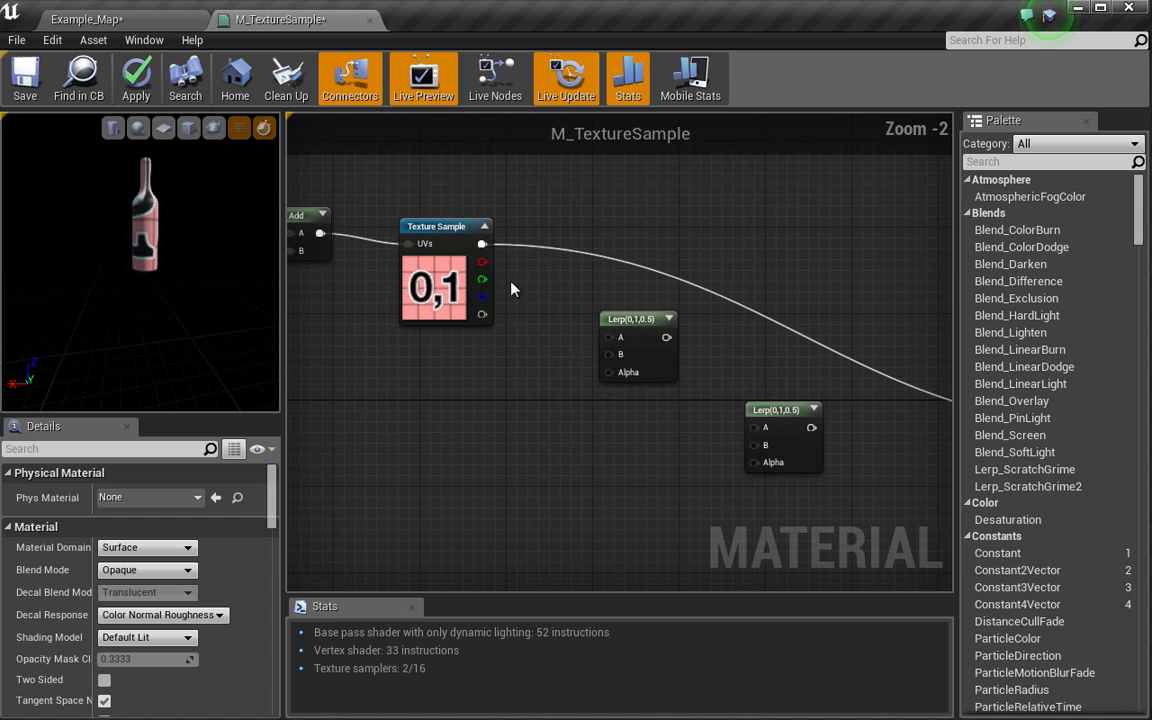
Step: Feed the Texture Sample RGB into Lerp B and break the Base Color link
{"action": "left_click_drag", "start_coordinate": [481, 243], "coordinate": [607, 354]}
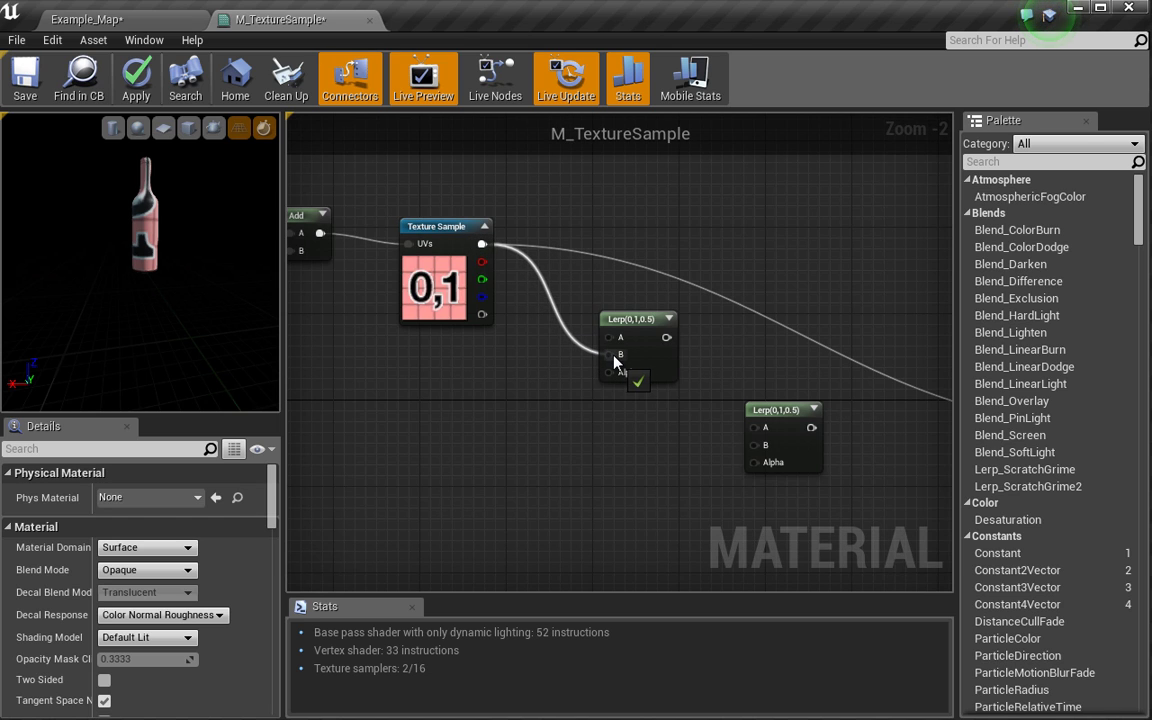
{"action": "right_click_drag", "start_coordinate": [751, 278], "coordinate": [523, 218]}
{"action": "right_click", "coordinate": [896, 368]}
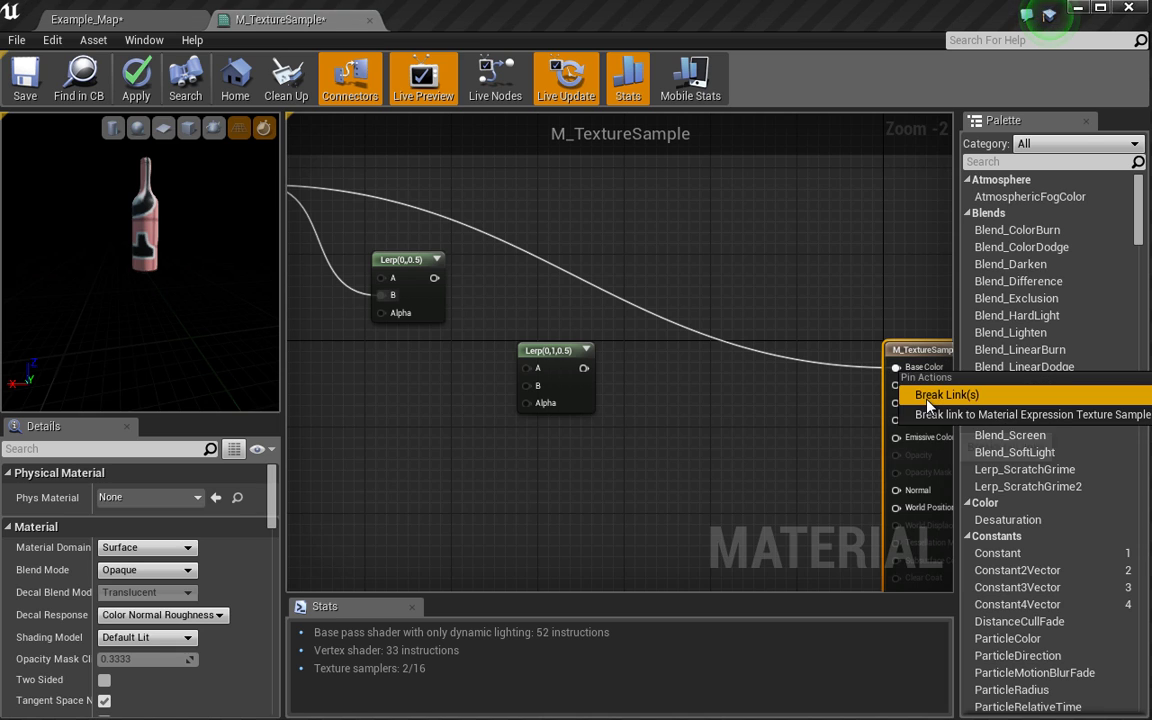
{"action": "left_click", "coordinate": [988, 391]}
{"action": "left_click_drag", "start_coordinate": [522, 368], "coordinate": [435, 312]}
Step: Chain the two Lerps and place a SeprationTexture sample in the material graph
{"action": "right_click_drag", "start_coordinate": [356, 354], "coordinate": [483, 367]}
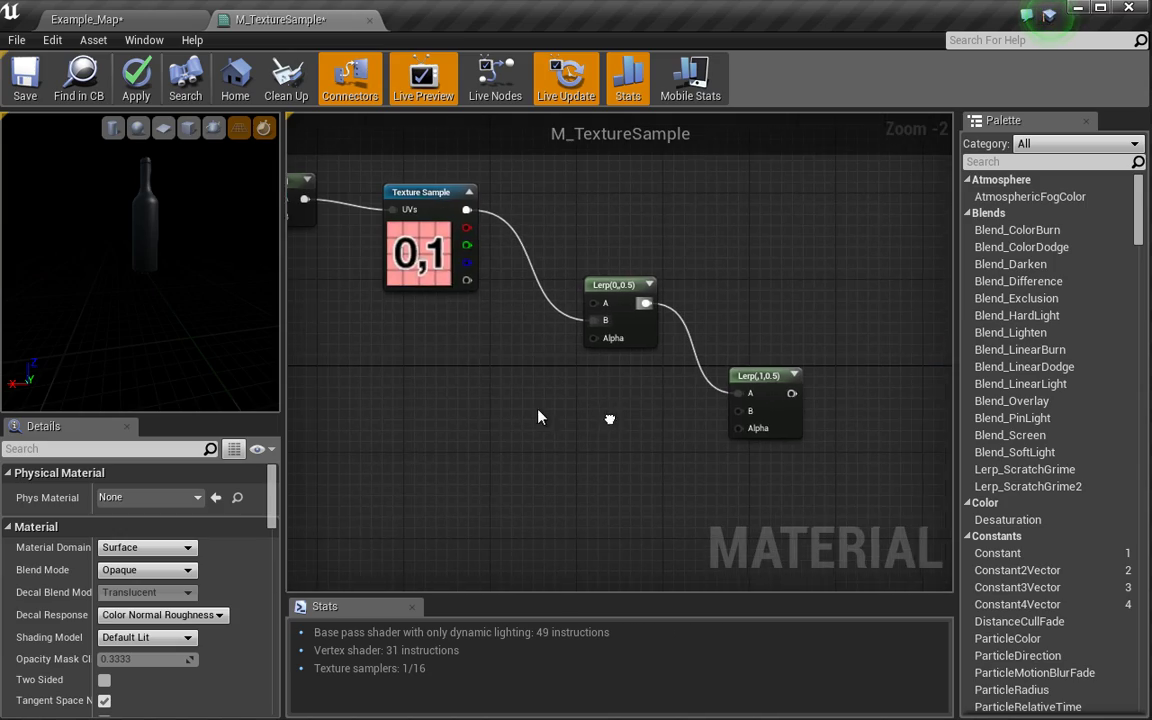
{"action": "left_click", "coordinate": [165, 17]}
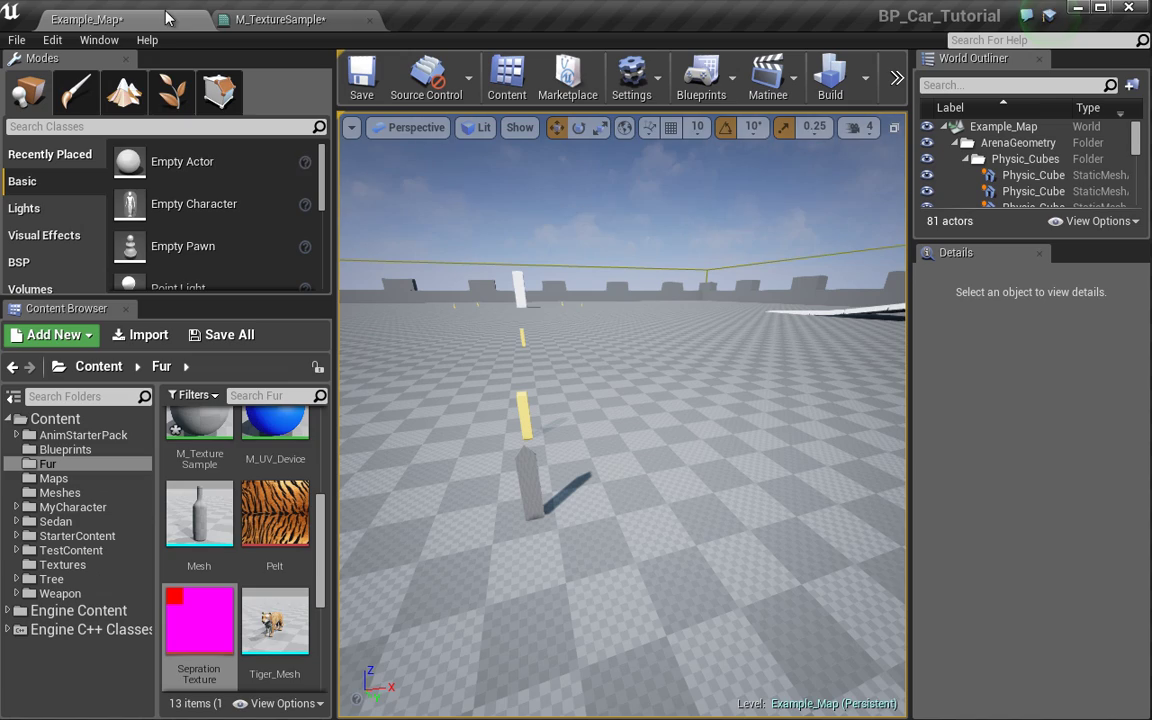
{"action": "left_click", "coordinate": [199, 620]}
{"action": "left_click", "coordinate": [288, 28]}
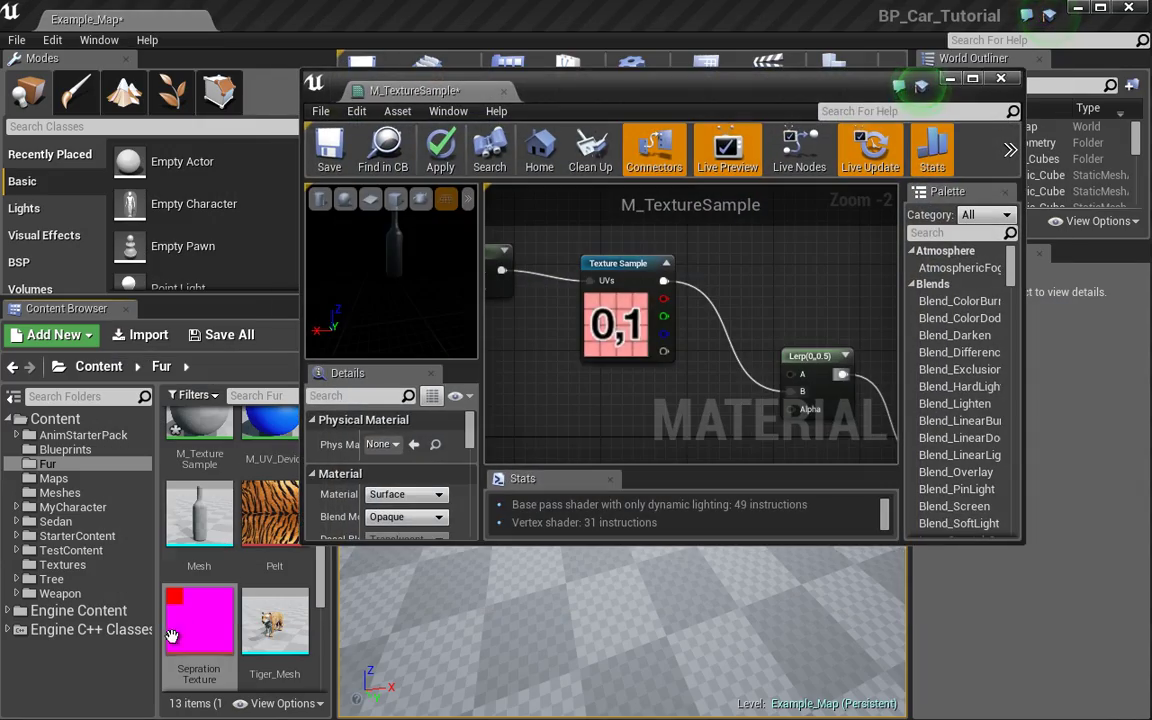
{"action": "left_click_drag", "start_coordinate": [199, 620], "coordinate": [638, 390]}
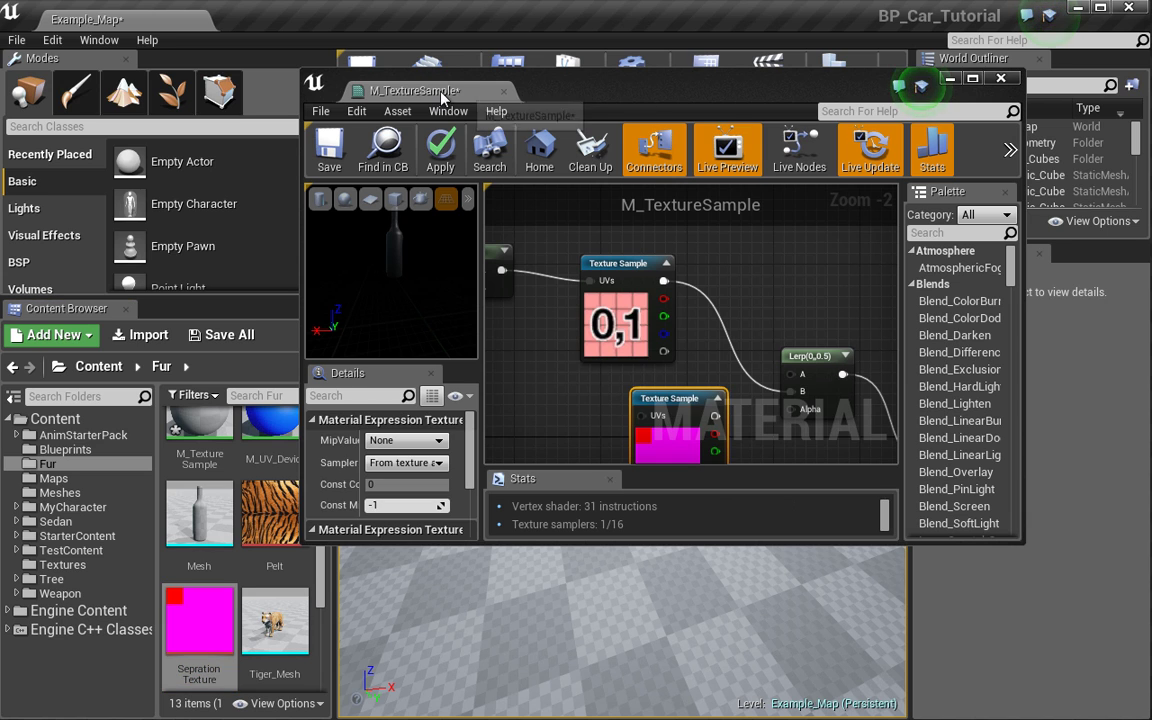
{"action": "left_click_drag", "start_coordinate": [411, 90], "coordinate": [341, 24]}
{"action": "left_click", "coordinate": [424, 484]}
{"action": "left_click_drag", "start_coordinate": [496, 370], "coordinate": [380, 397]}
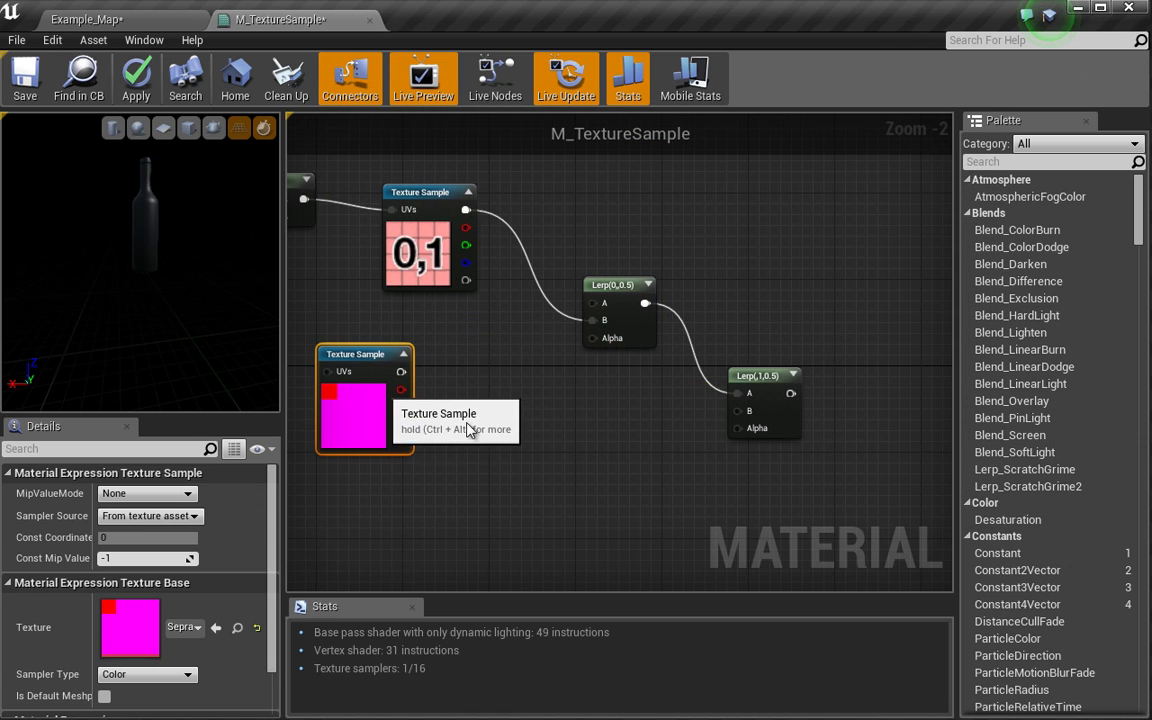
{"action": "right_click_drag", "start_coordinate": [511, 420], "coordinate": [648, 386]}
Step: Wire SeprationTexture's R to the first Lerp's Alpha and B to the second Lerp's Alpha
{"action": "left_click_drag", "start_coordinate": [729, 302], "coordinate": [538, 362]}
{"action": "left_click", "coordinate": [648, 398]}
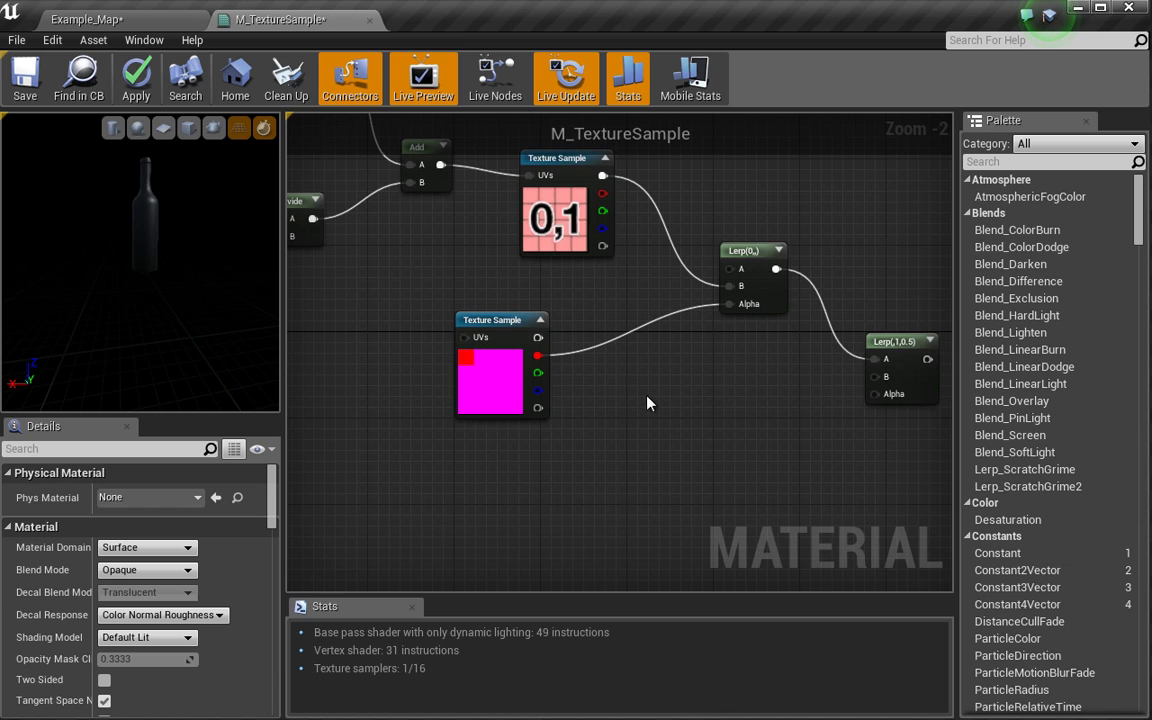
{"action": "right_click_drag", "start_coordinate": [648, 398], "coordinate": [609, 378]}
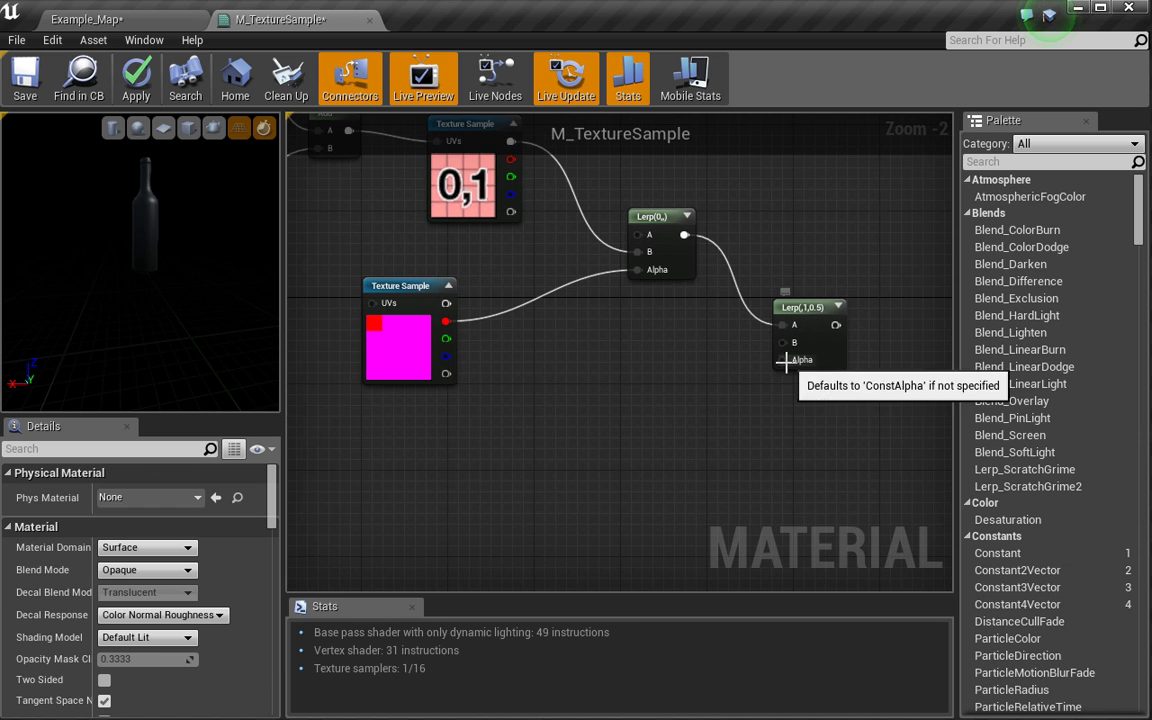
{"action": "left_click_drag", "start_coordinate": [783, 360], "coordinate": [440, 363]}
{"action": "left_click_drag", "start_coordinate": [156, 245], "coordinate": [326, 245]}
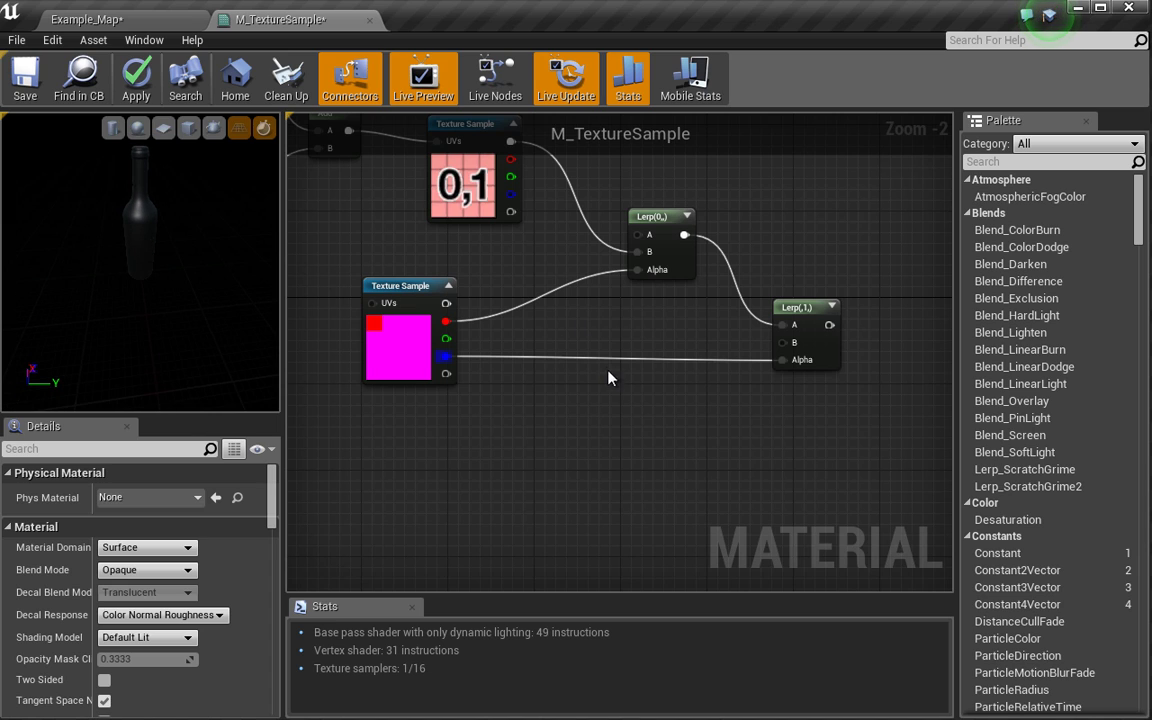
{"action": "left_click", "coordinate": [548, 384]}
{"action": "double_click", "coordinate": [560, 410]}
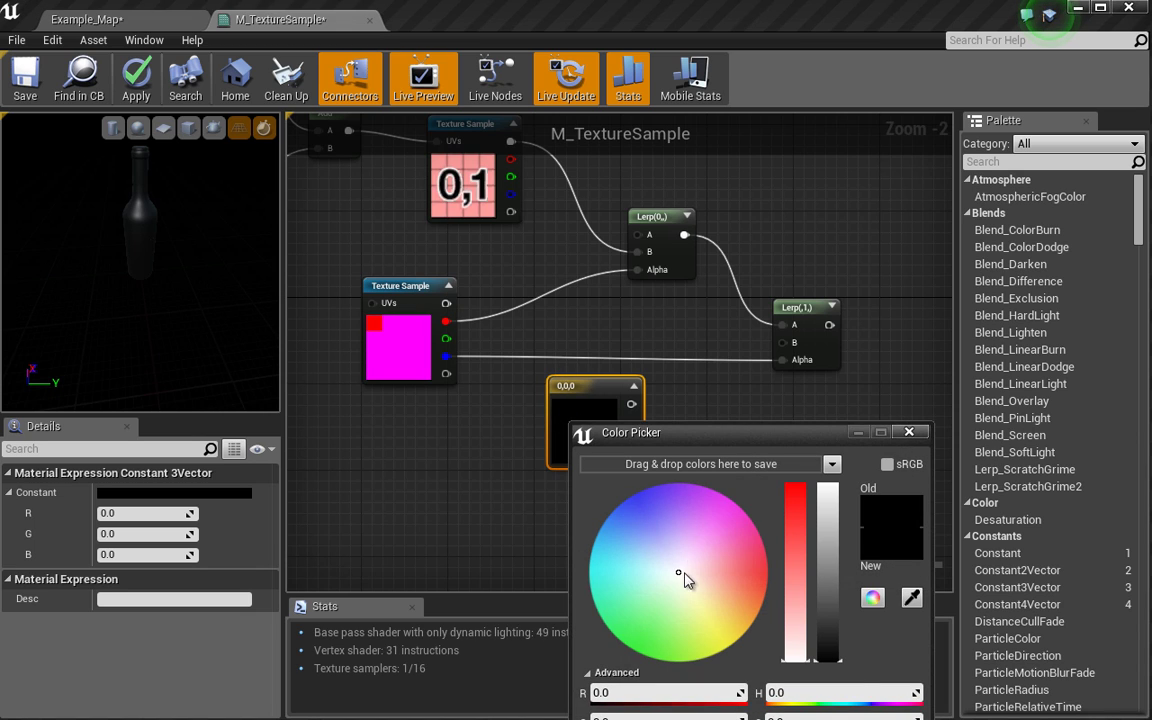
{"action": "left_click_drag", "start_coordinate": [686, 580], "coordinate": [628, 508]}
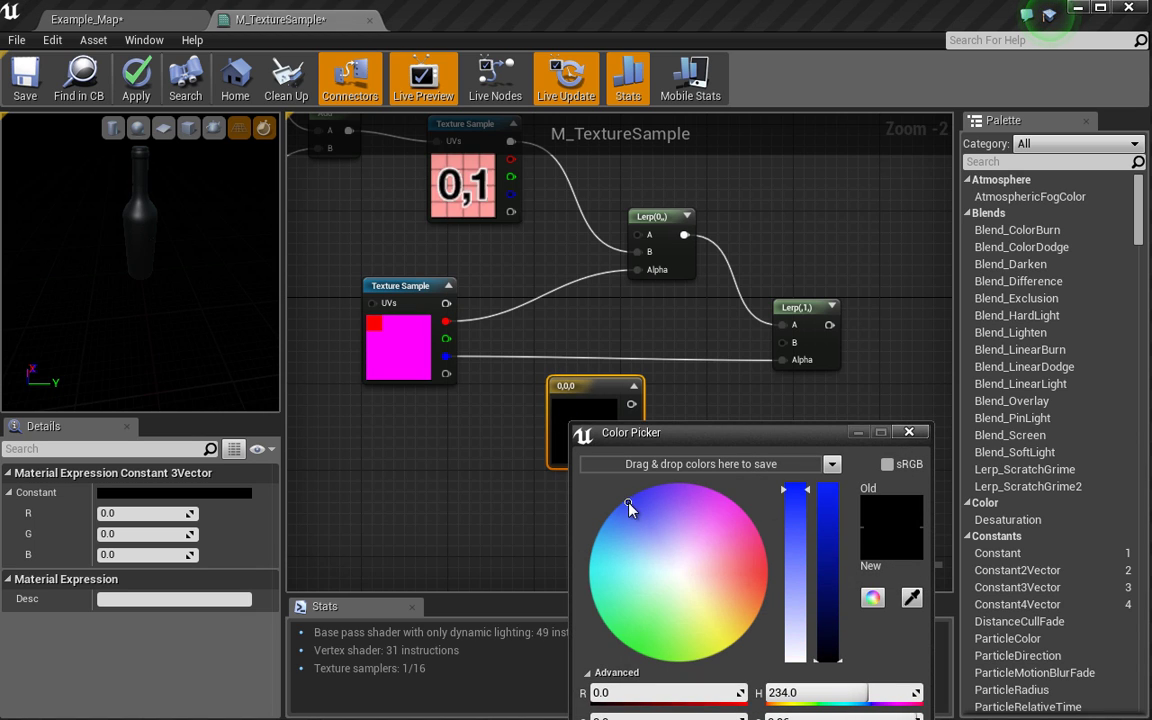
{"action": "mouse_move", "coordinate": [828, 520]}
{"action": "left_mouse_down"}
{"action": "mouse_move", "coordinate": [828, 470]}
{"action": "mouse_move", "coordinate": [790, 521]}
{"action": "left_mouse_up"}
{"action": "left_click_drag", "start_coordinate": [723, 432], "coordinate": [619, 257]}
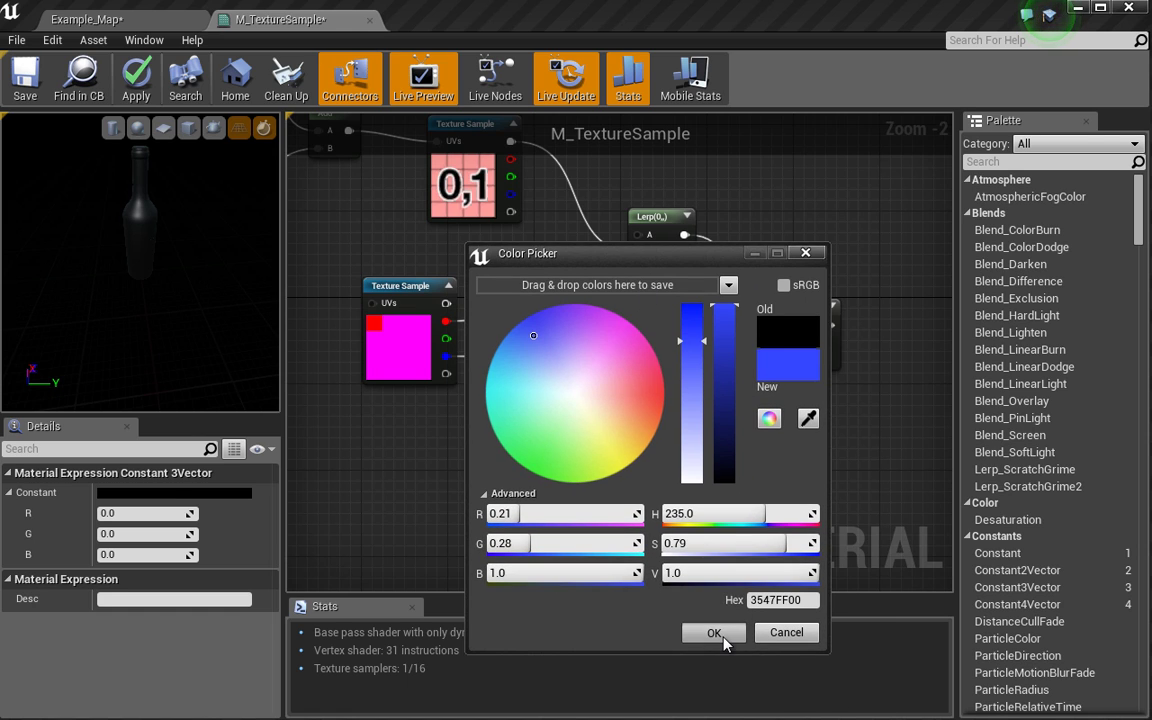
{"action": "left_click", "coordinate": [720, 630]}
{"action": "left_click_drag", "start_coordinate": [631, 403], "coordinate": [783, 343]}
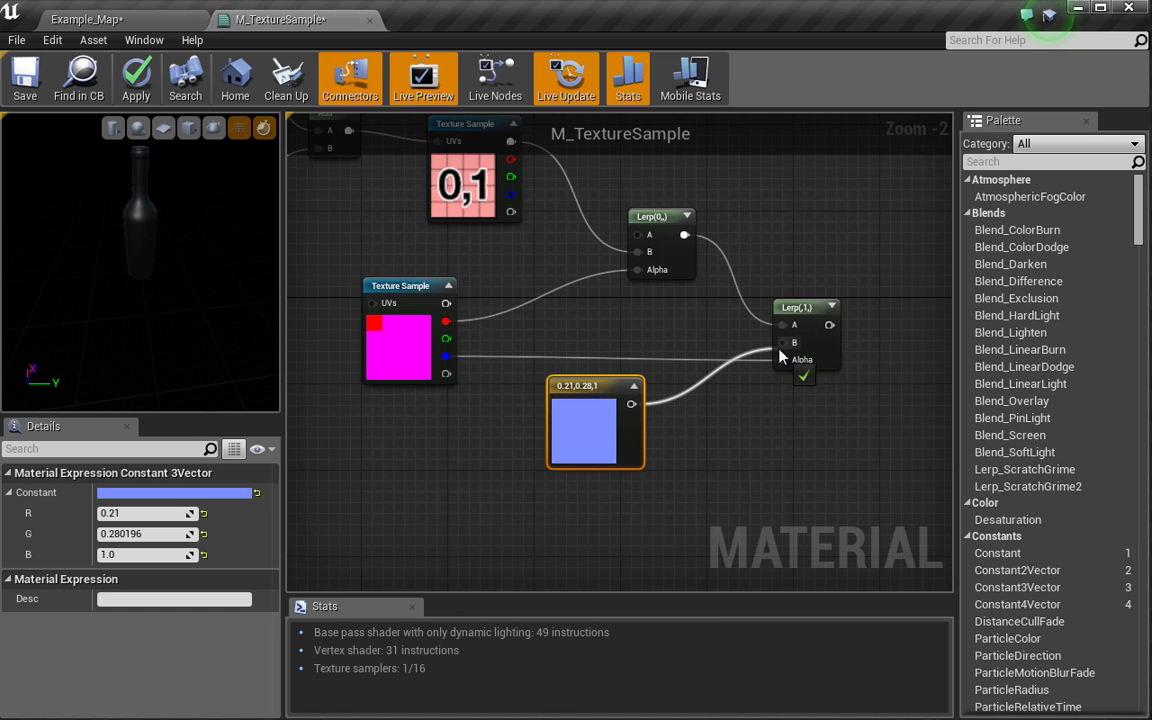
{"action": "right_click_drag", "start_coordinate": [835, 451], "coordinate": [645, 455]}
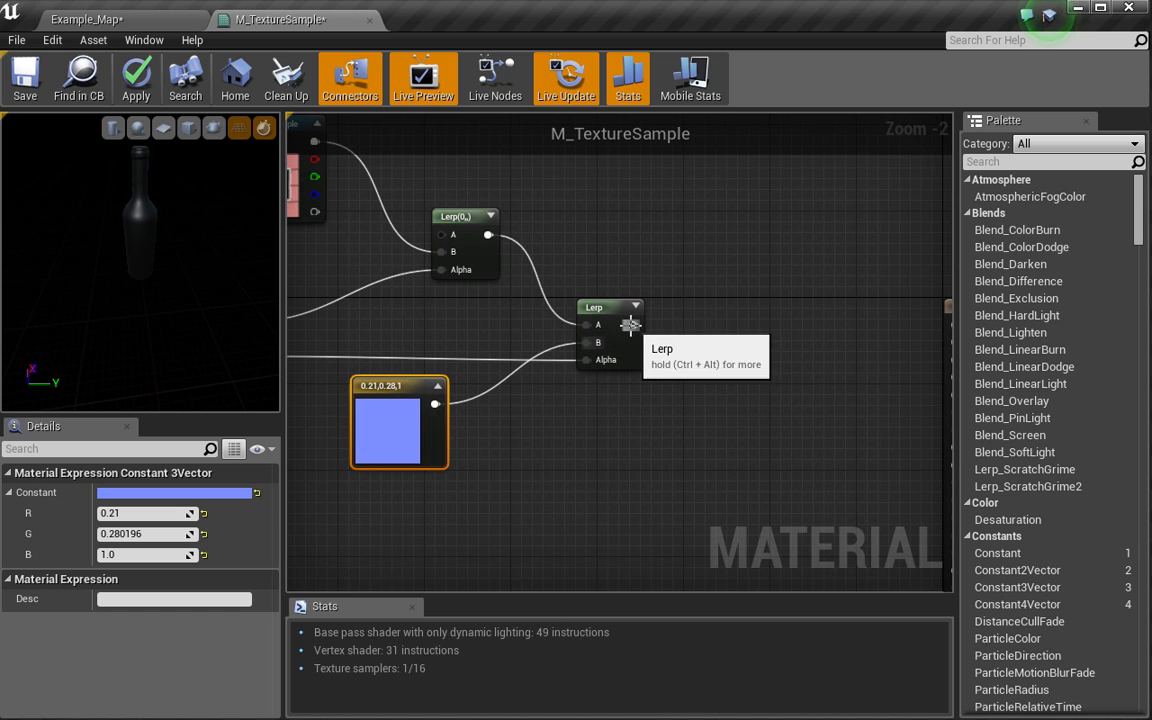
{"action": "mouse_move", "coordinate": [627, 320]}
{"action": "left_mouse_down"}
{"action": "mouse_move", "coordinate": [920, 290]}
{"action": "mouse_move", "coordinate": [619, 324]}
{"action": "left_mouse_up"}
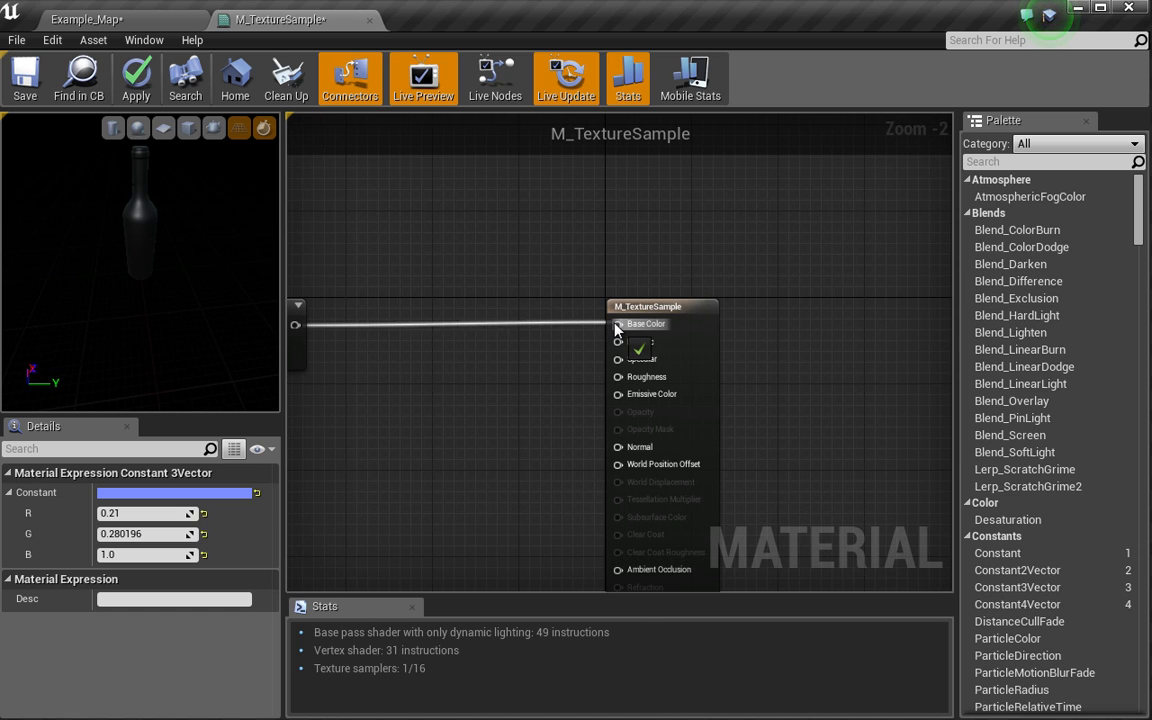
{"action": "left_click_drag", "start_coordinate": [150, 218], "coordinate": [62, 230]}
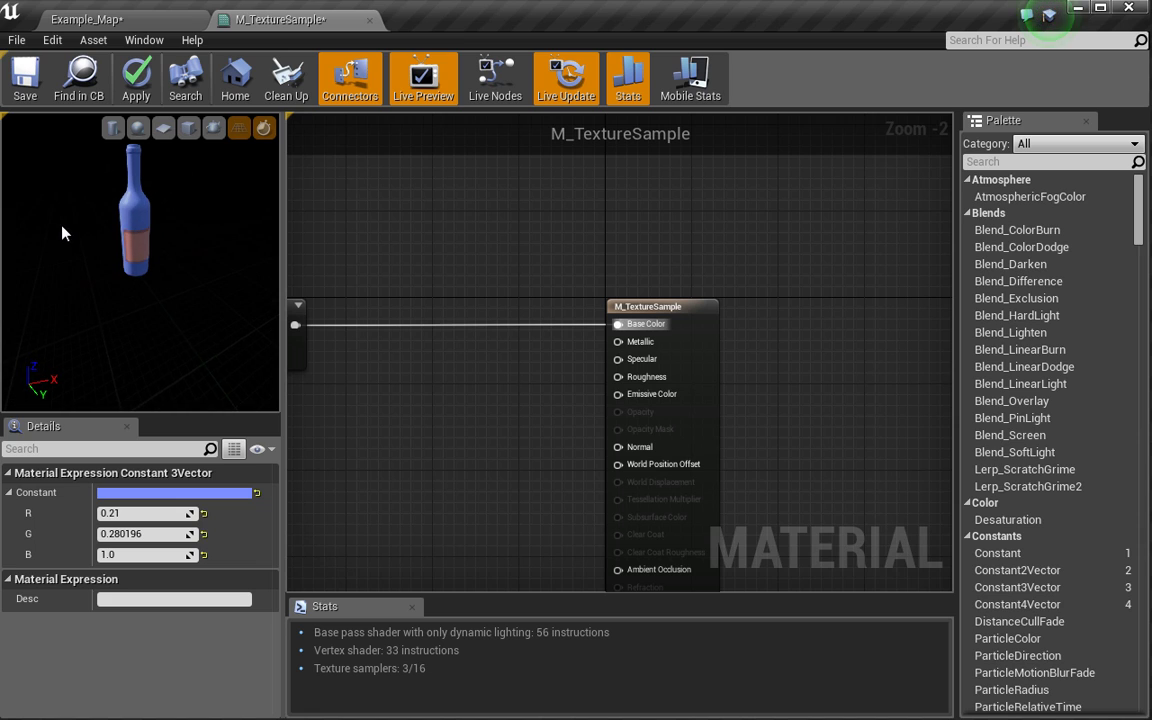
{"action": "left_click_drag", "start_coordinate": [157, 245], "coordinate": [85, 226]}
{"action": "scroll", "coordinate": [140, 235], "scroll_direction": "up", "scroll_amount": 5}
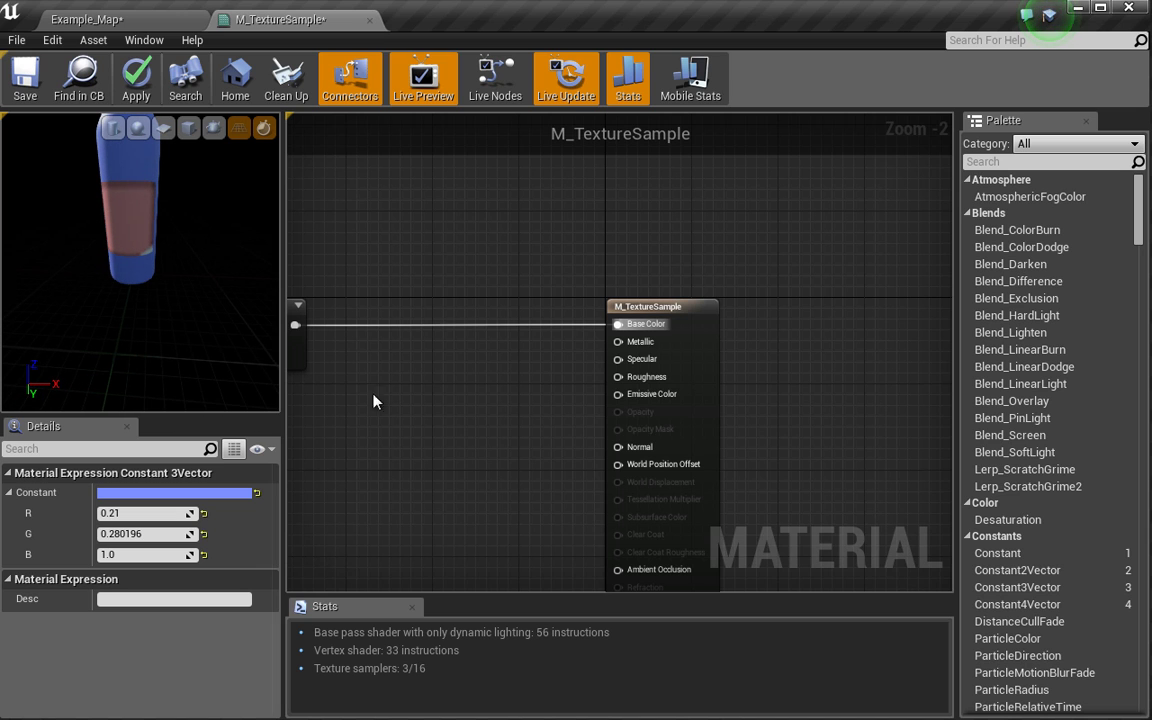
{"action": "right_click_drag", "start_coordinate": [373, 399], "coordinate": [730, 393]}
Step: Select the UV Divide parameter and set its default value to 5
{"action": "left_click", "coordinate": [440, 315]}
{"action": "right_click_drag", "start_coordinate": [440, 315], "coordinate": [753, 393]}
{"action": "right_click_drag", "start_coordinate": [478, 323], "coordinate": [684, 370]}
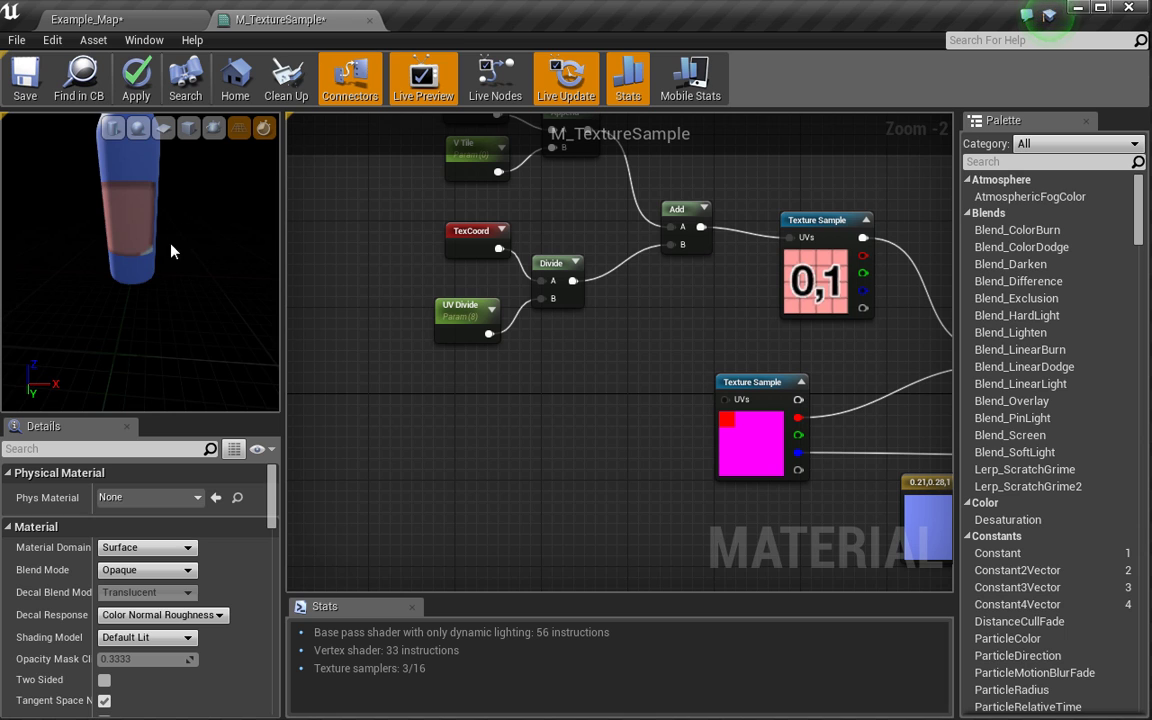
{"action": "left_click_drag", "start_coordinate": [171, 251], "coordinate": [173, 229]}
{"action": "right_click_drag", "start_coordinate": [429, 393], "coordinate": [436, 501]}
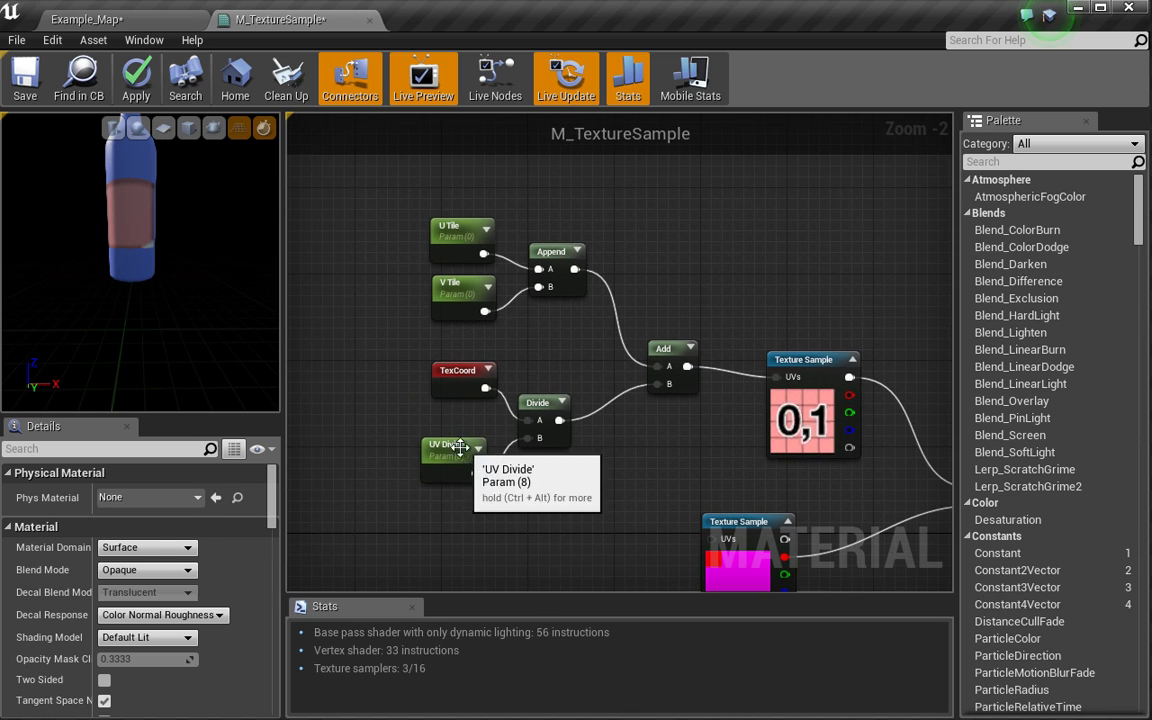
{"action": "left_click", "coordinate": [442, 450]}
{"action": "left_click", "coordinate": [165, 493]}
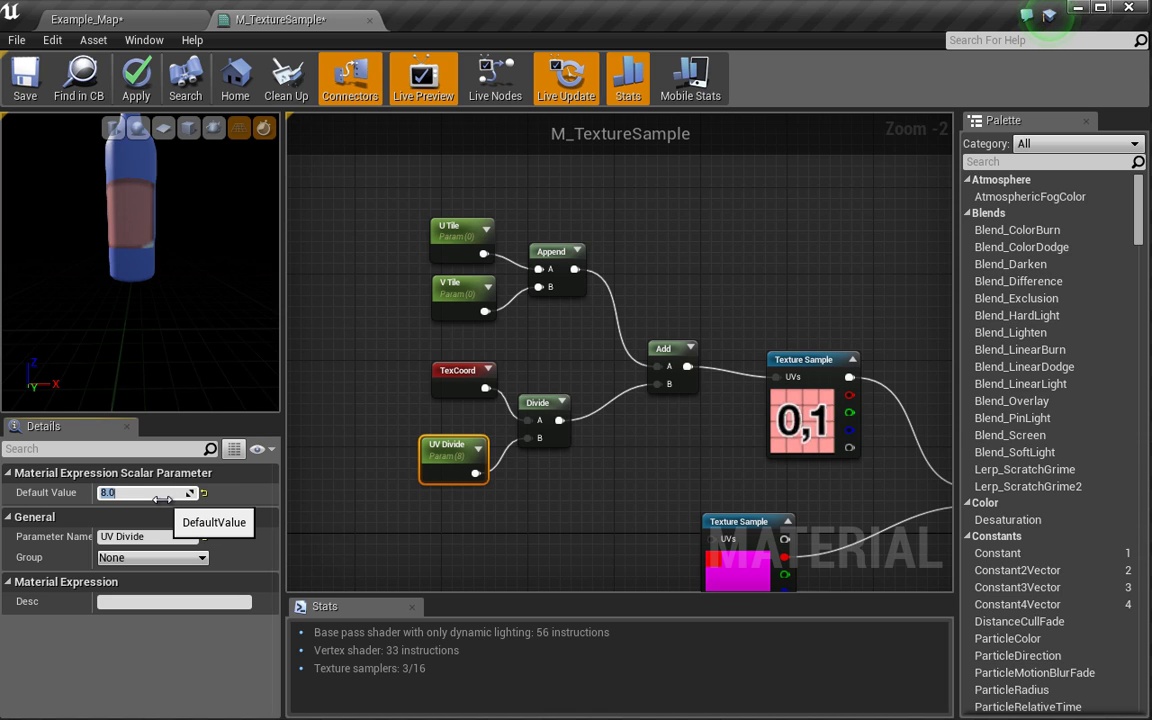
{"action": "type", "text": "5"}
{"action": "key", "text": "Return"}
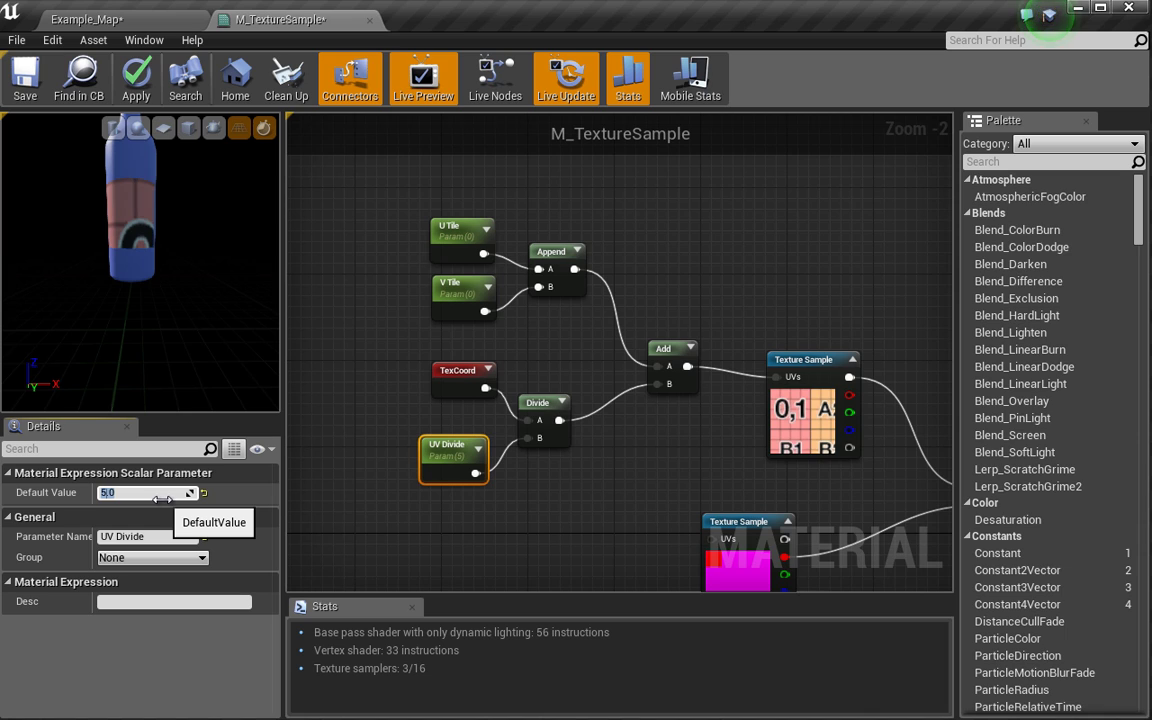
Step: Change UV Divide's default to 8, then settle on 2, checking the bottle label
{"action": "type", "text": "8"}
{"action": "key", "text": "Return"}
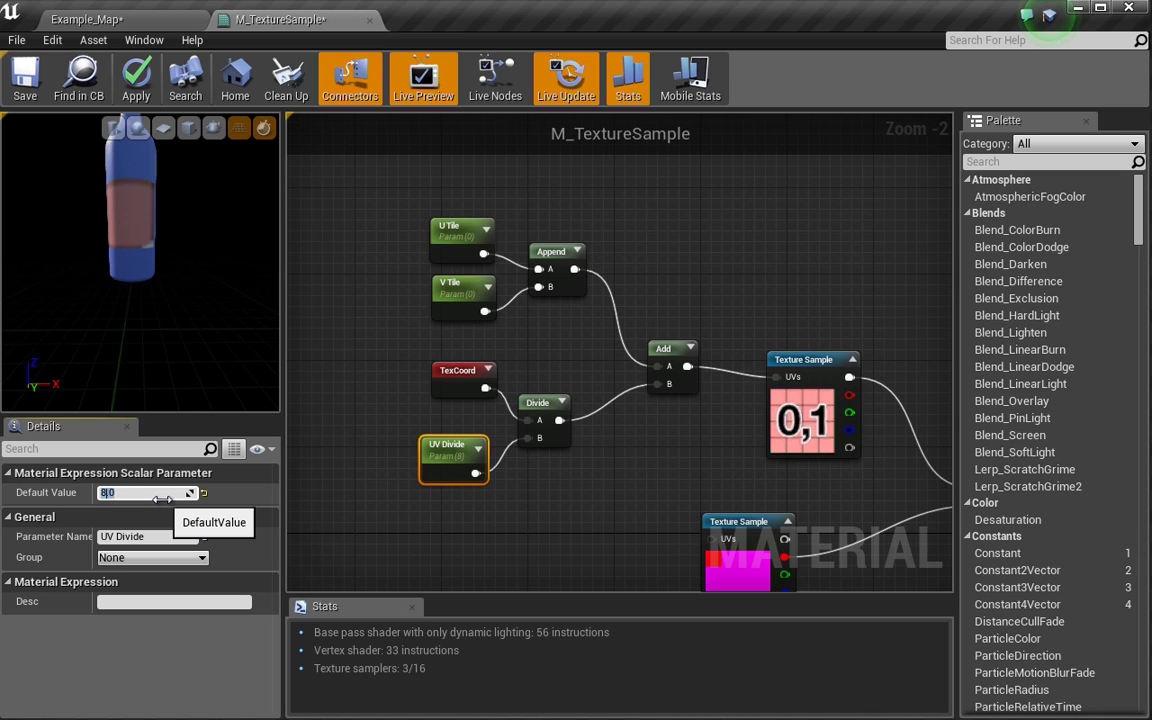
{"action": "type", "text": "2"}
{"action": "key", "text": "Return"}
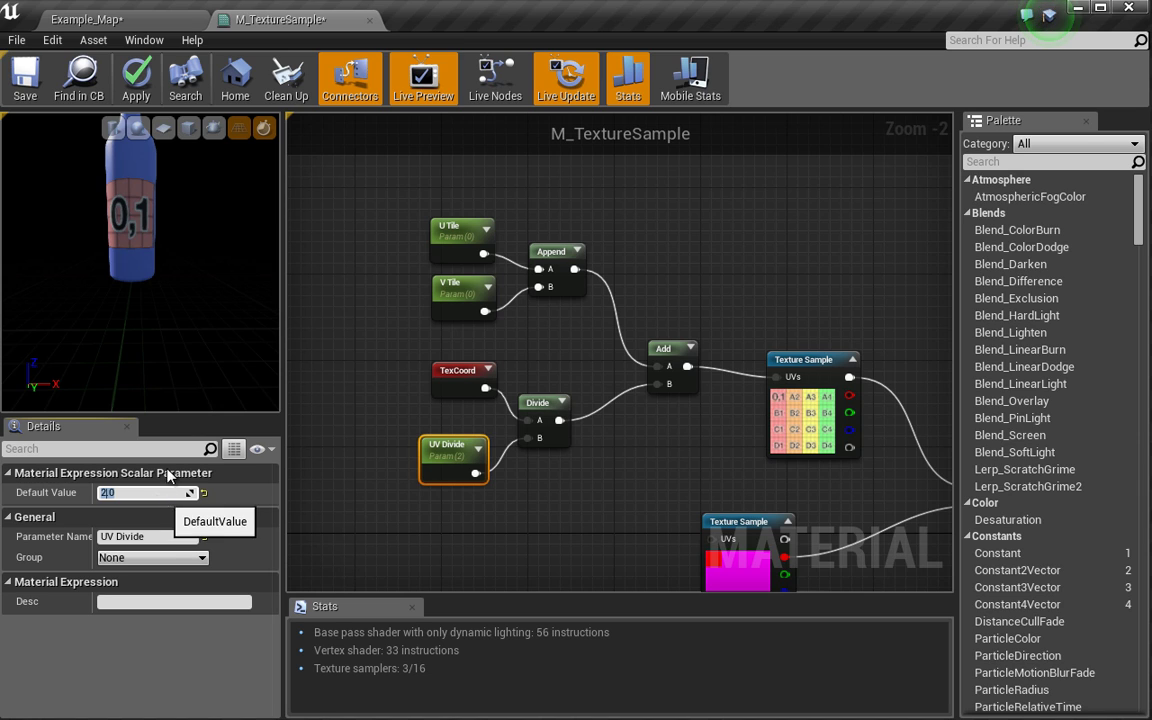
{"action": "left_click_drag", "start_coordinate": [91, 233], "coordinate": [57, 243]}
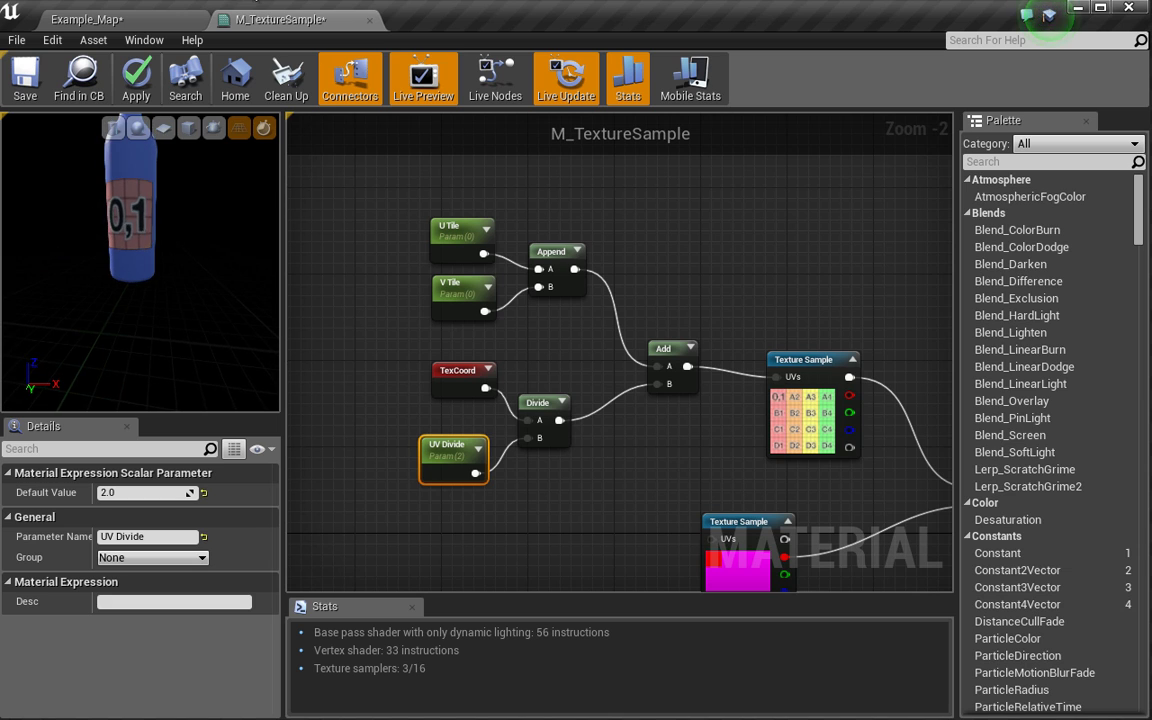
{"action": "left_click", "coordinate": [88, 19]}
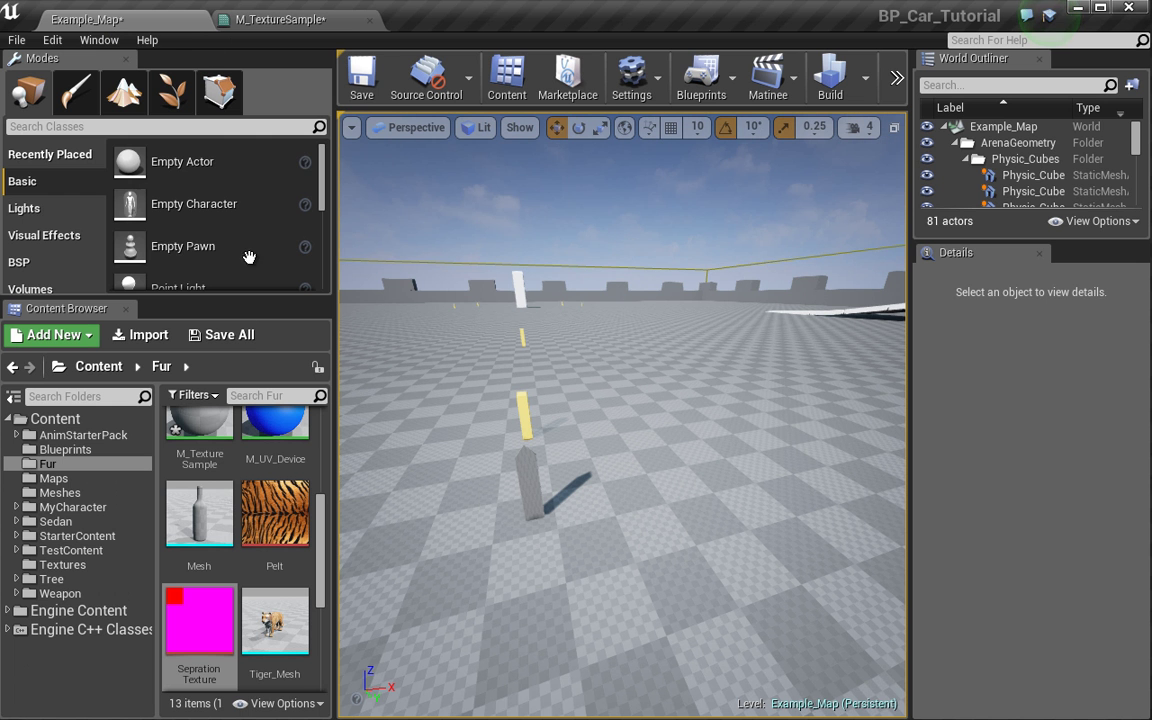
{"action": "double_click", "coordinate": [190, 615]}
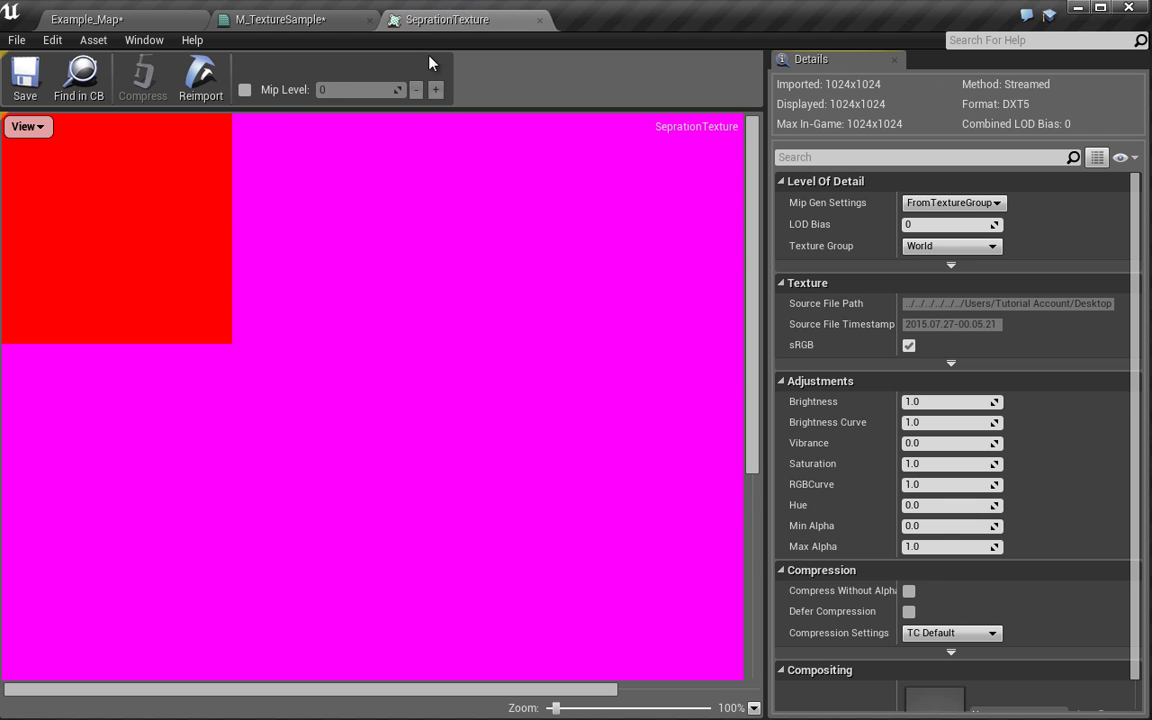
{"action": "left_click", "coordinate": [540, 21]}
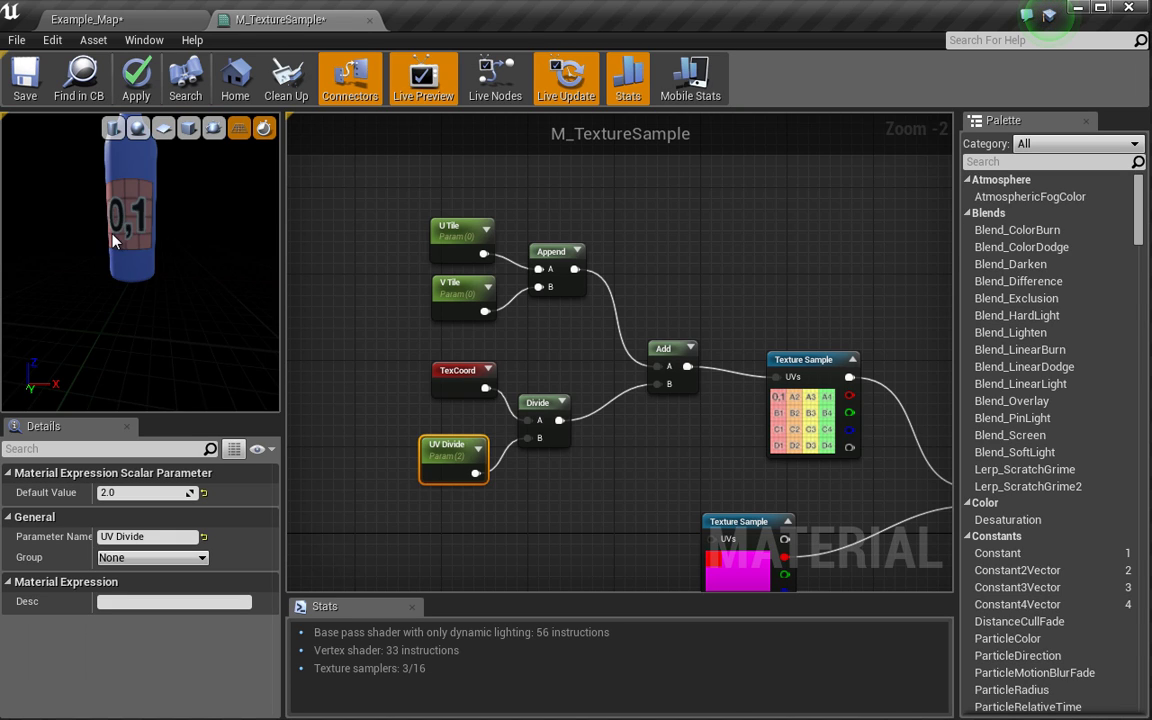
{"action": "left_click_drag", "start_coordinate": [101, 210], "coordinate": [125, 130]}
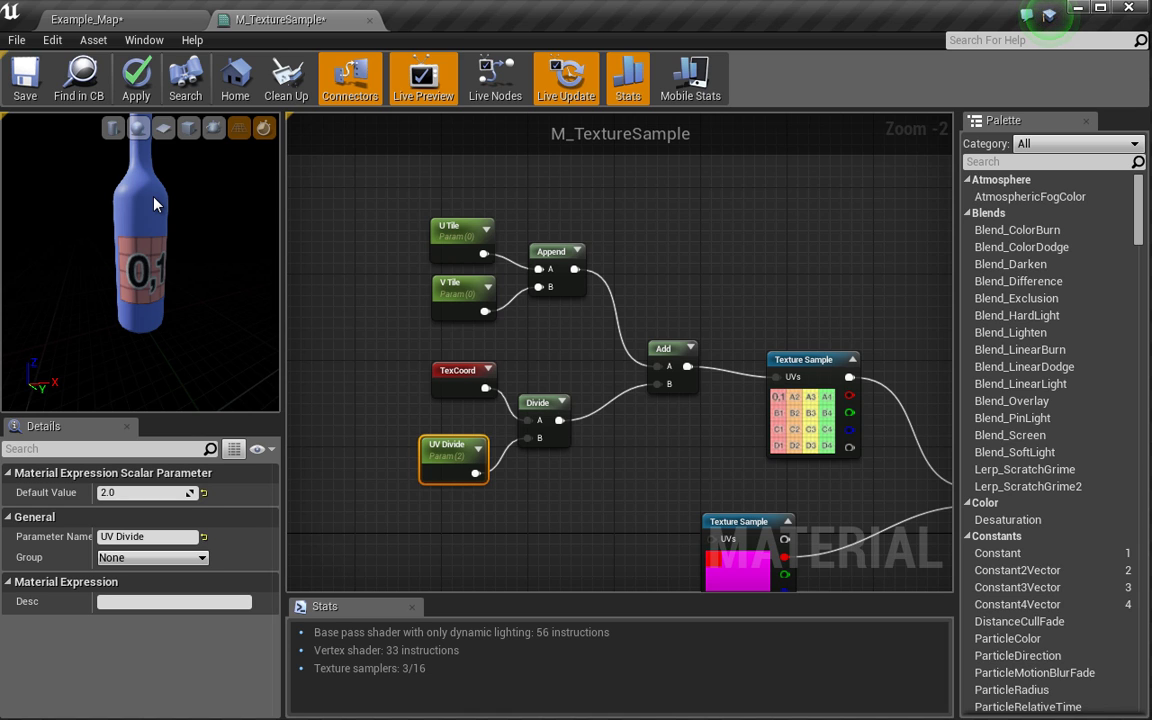
{"action": "left_click_drag", "start_coordinate": [160, 283], "coordinate": [152, 255]}
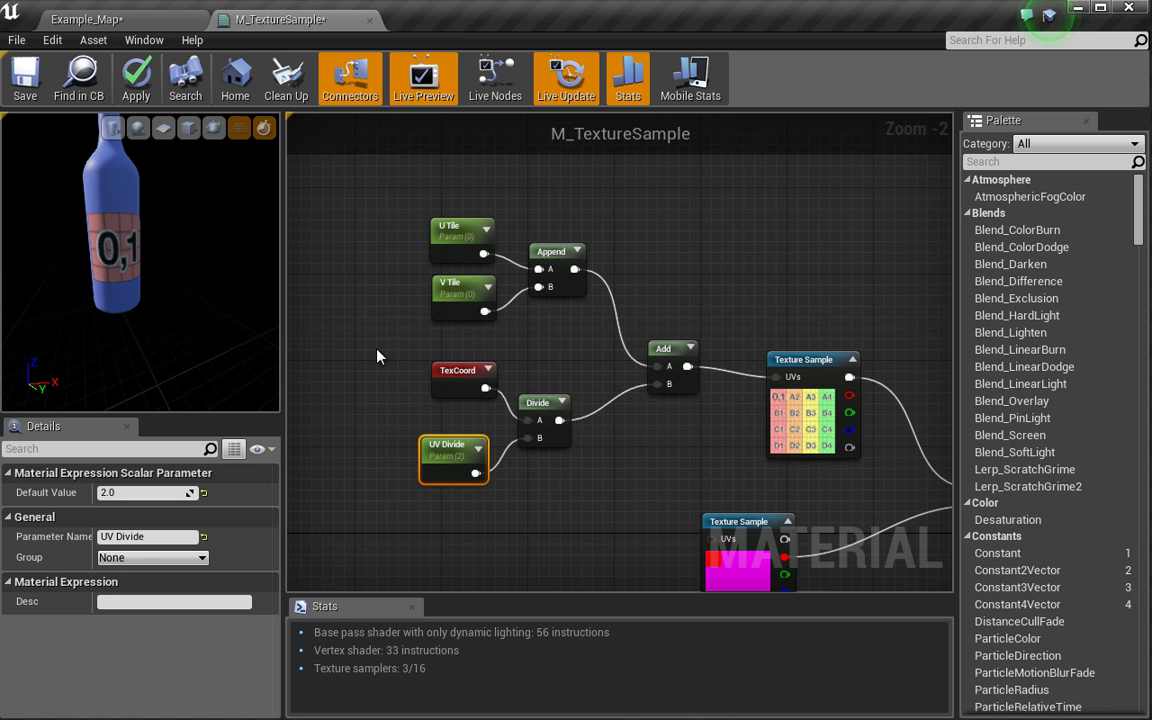
{"action": "left_click", "coordinate": [543, 347]}
{"action": "left_click_drag", "start_coordinate": [385, 205], "coordinate": [525, 272]}
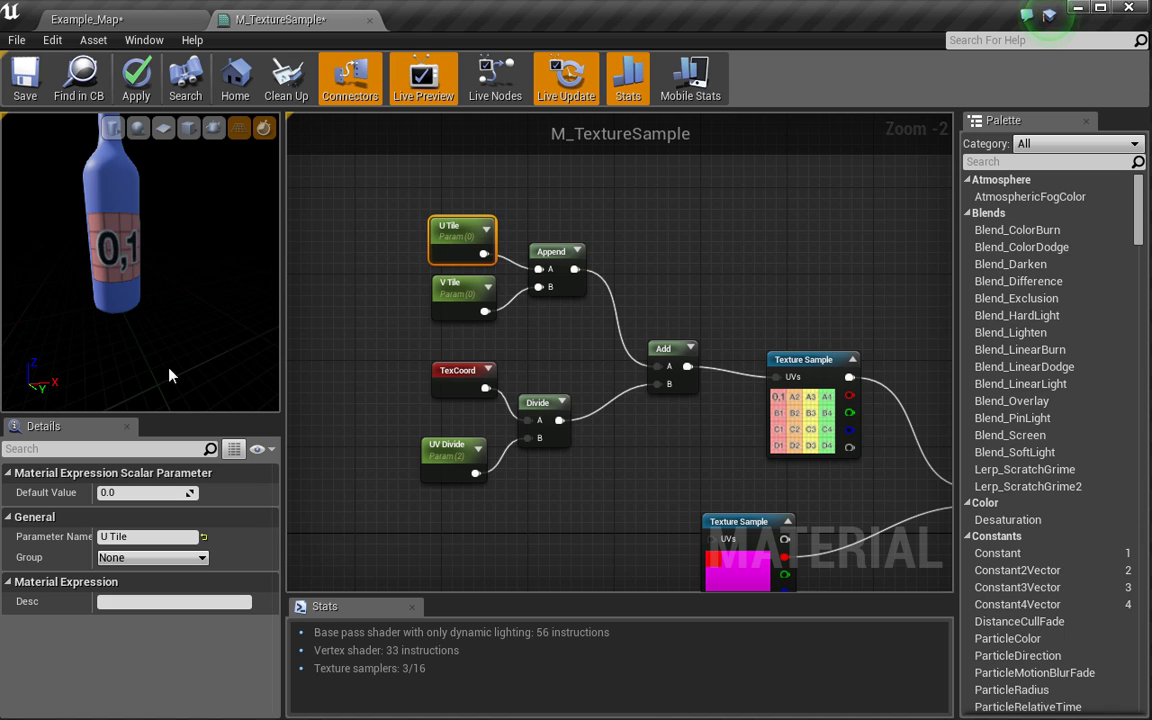
{"action": "left_click", "coordinate": [163, 490]}
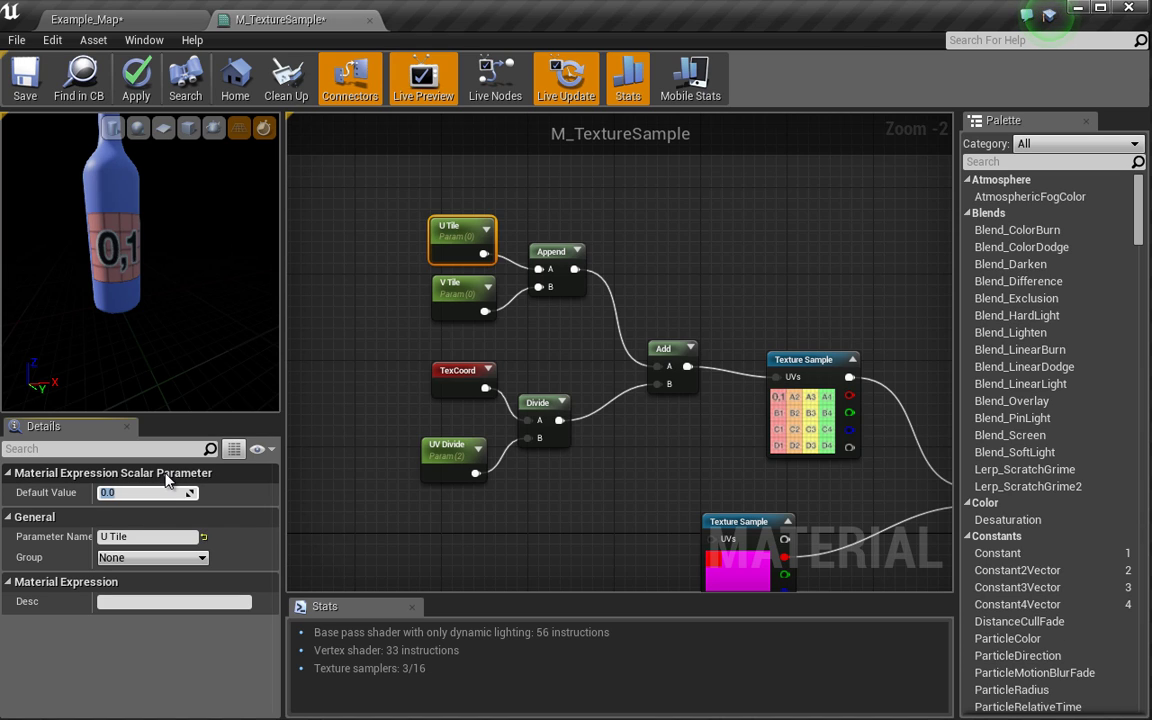
{"action": "key", "text": "Return"}
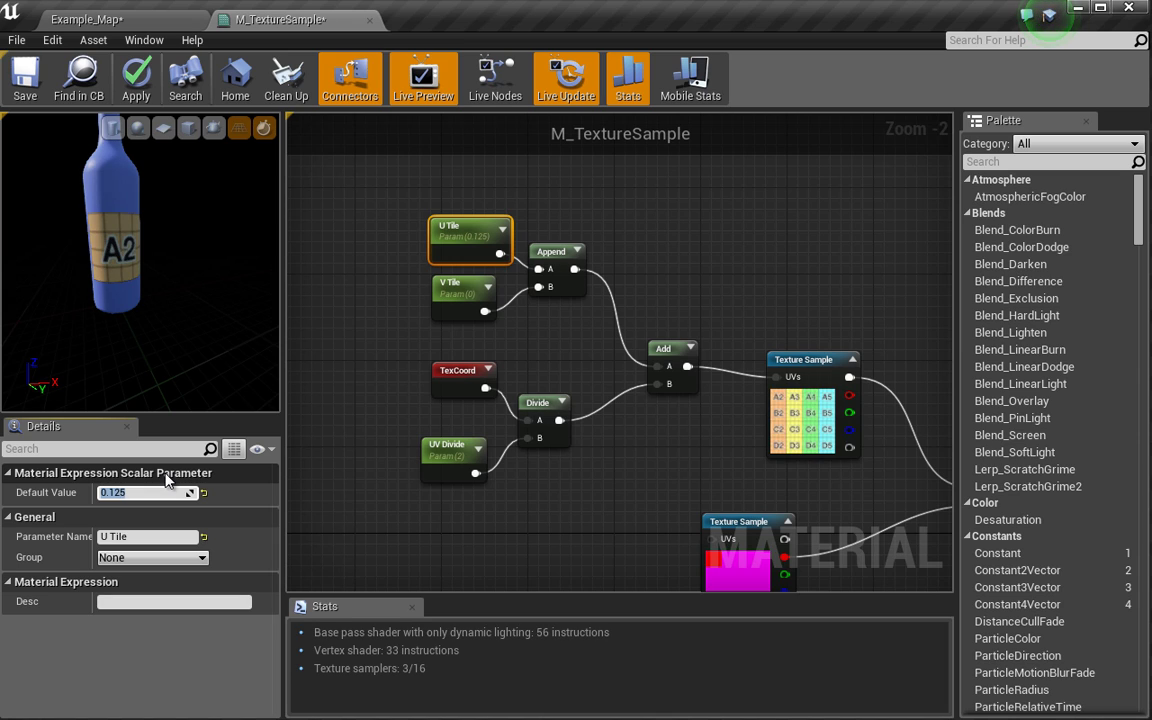
{"action": "type", "text": ".25"}
{"action": "key", "text": "Return"}
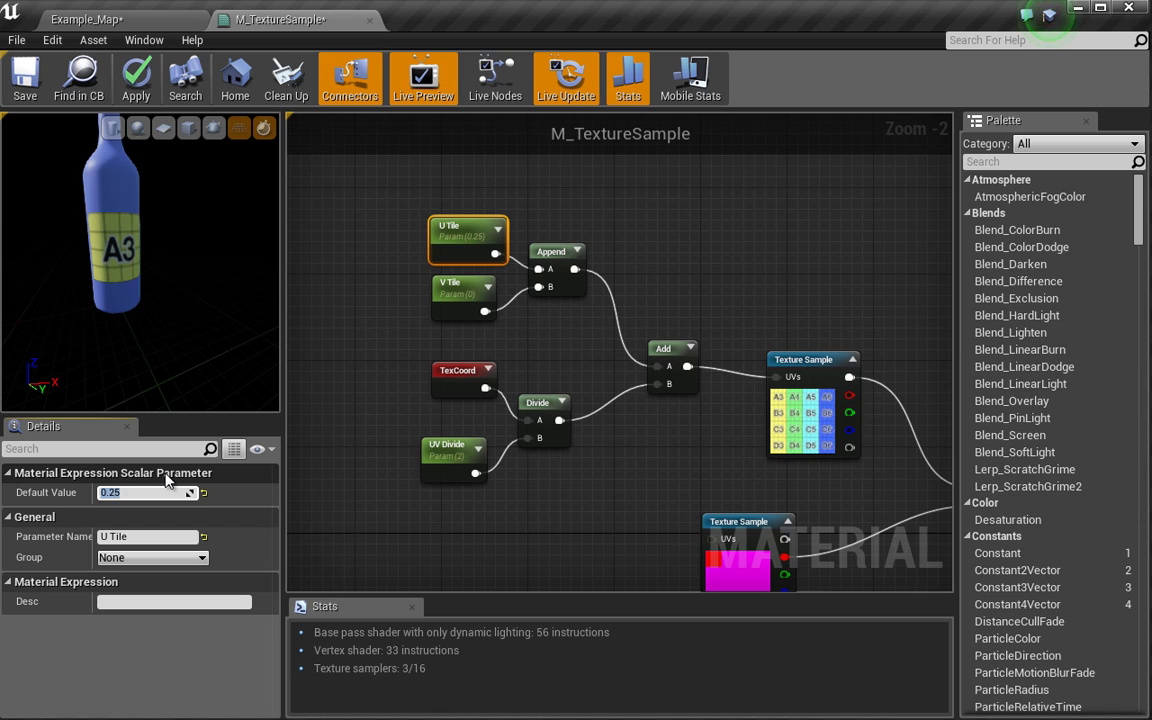
{"action": "type", "text": "0"}
{"action": "key", "text": "Return"}
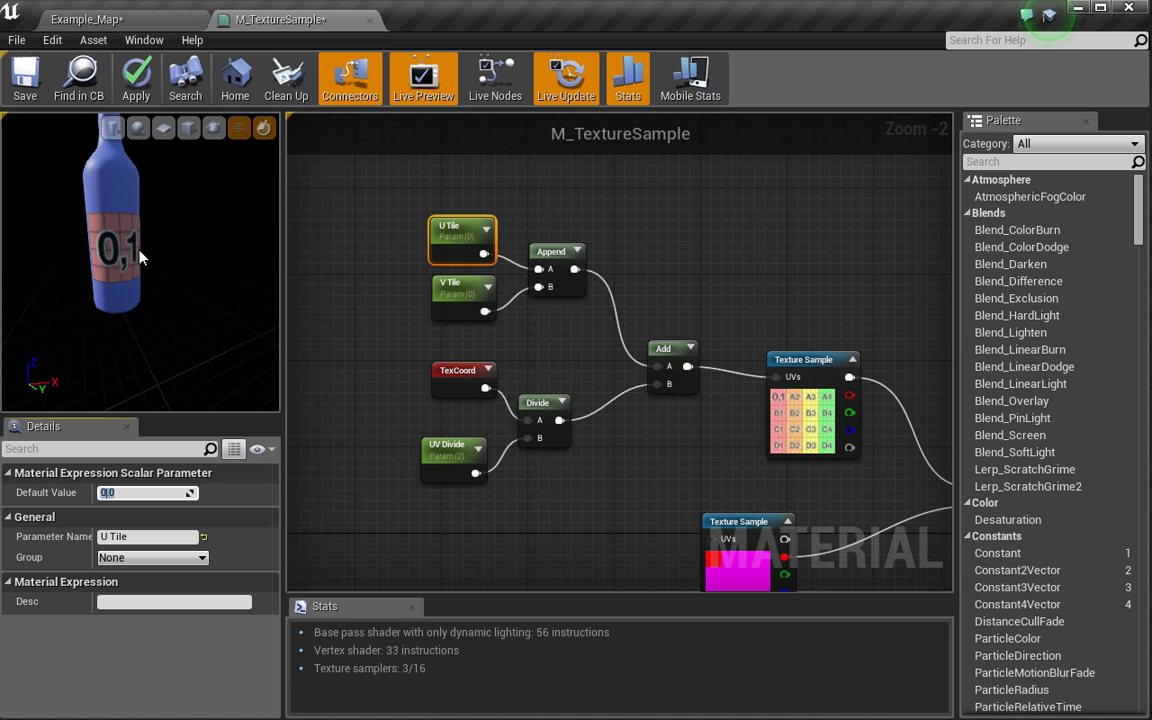
{"action": "left_click_drag", "start_coordinate": [140, 258], "coordinate": [130, 295]}
{"action": "left_click", "coordinate": [330, 205]}
{"action": "left_click_drag", "start_coordinate": [342, 217], "coordinate": [684, 506]}
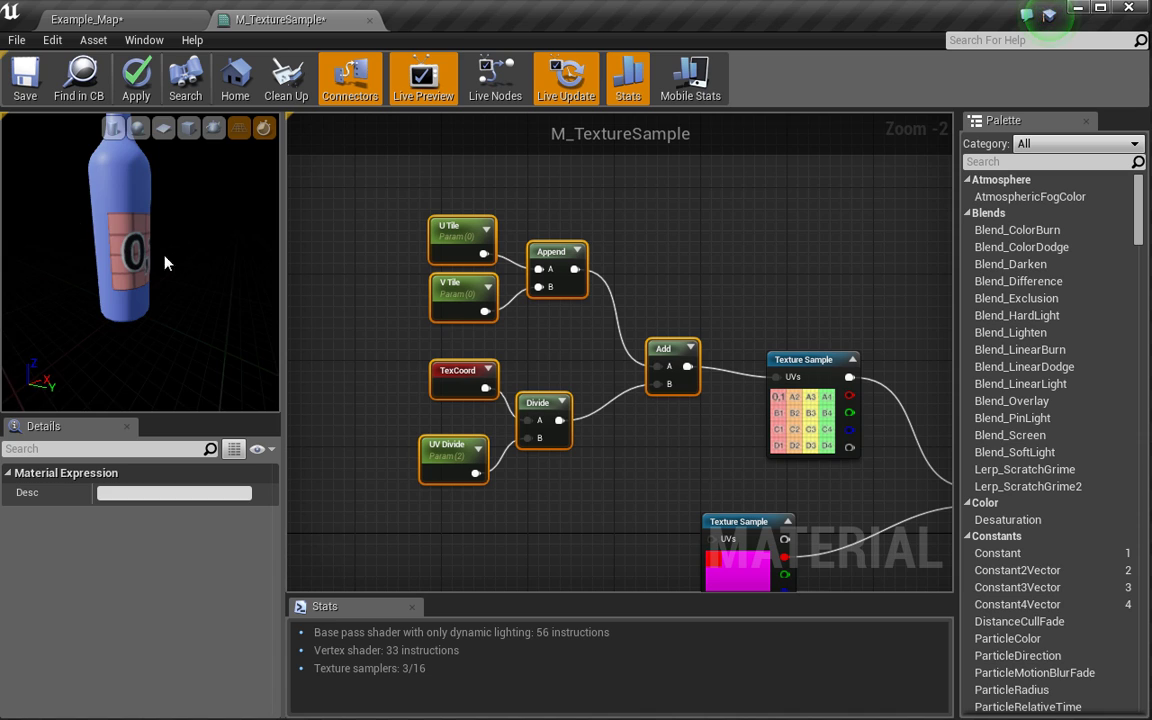
{"action": "left_click_drag", "start_coordinate": [166, 263], "coordinate": [73, 260]}
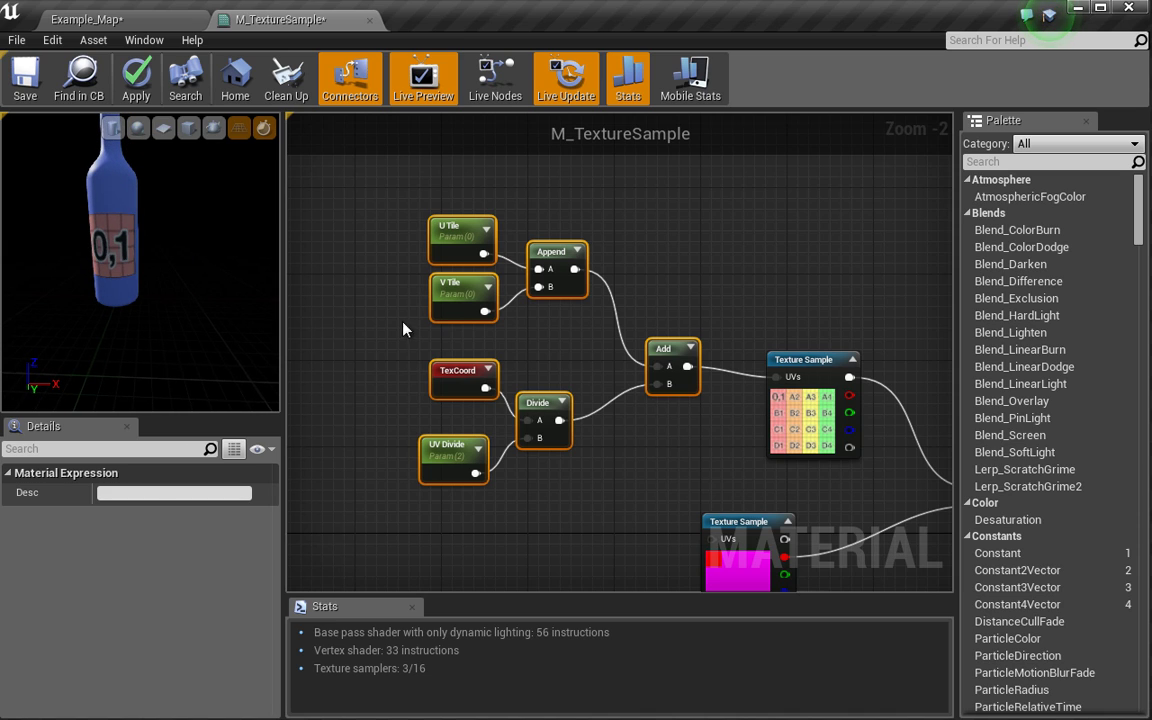
{"action": "left_click", "coordinate": [562, 360]}
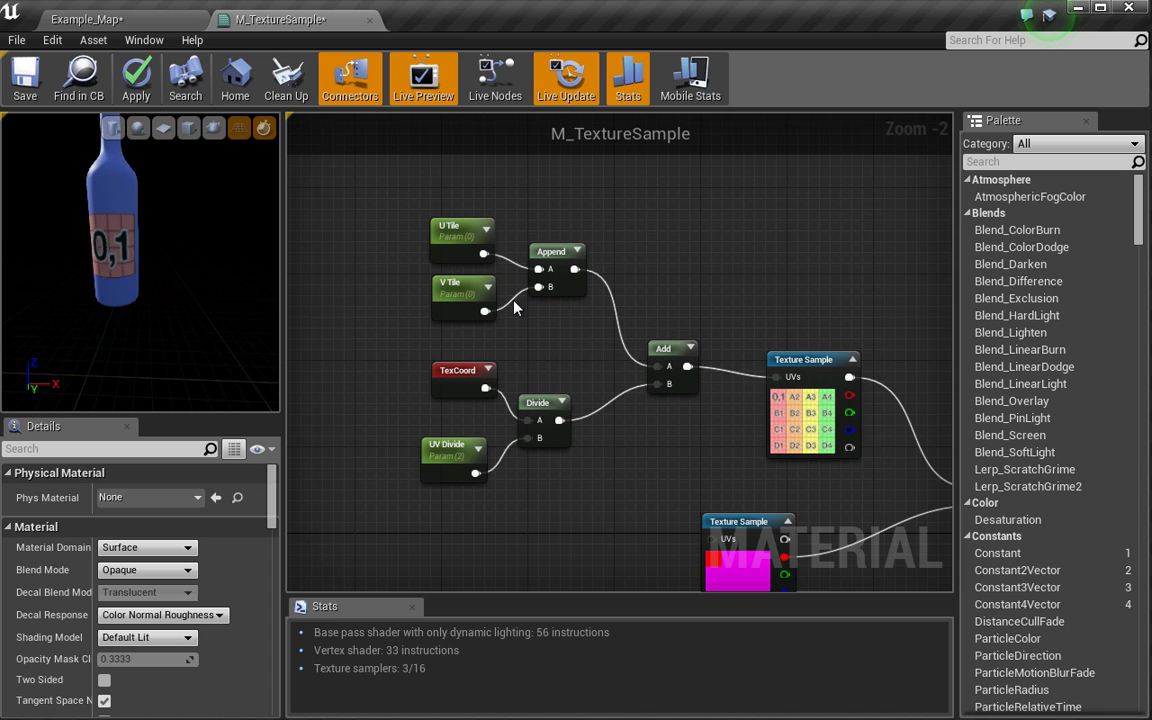
{"action": "right_click_drag", "start_coordinate": [556, 332], "coordinate": [453, 303]}
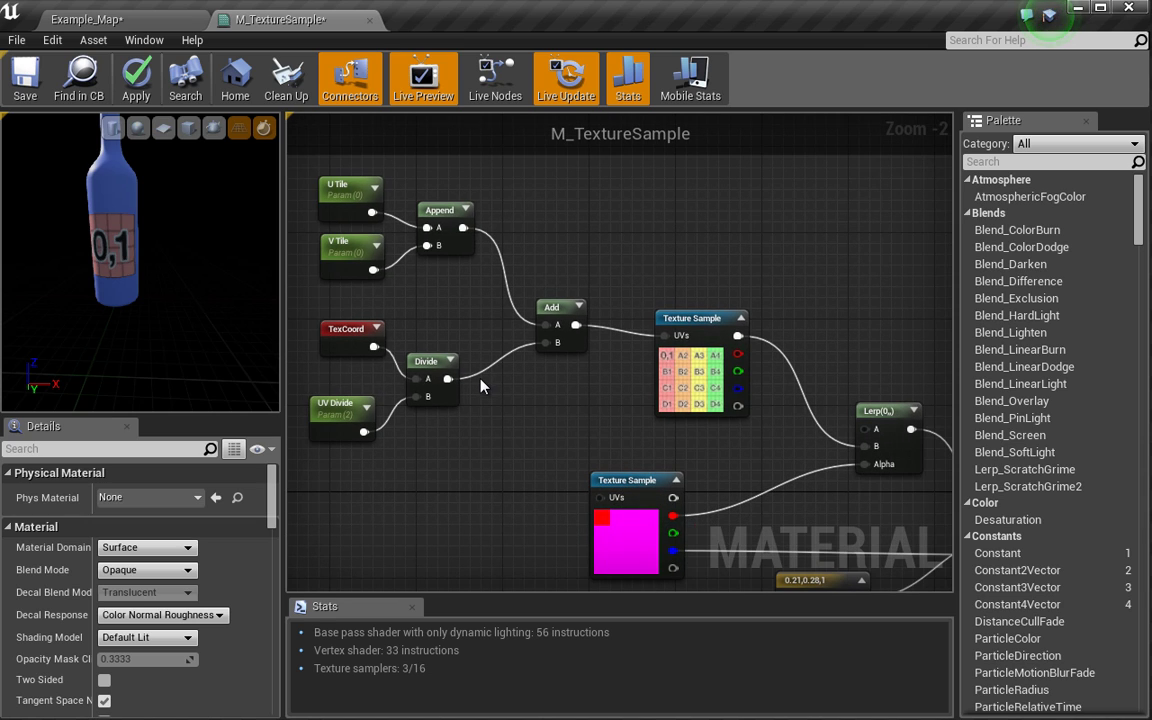